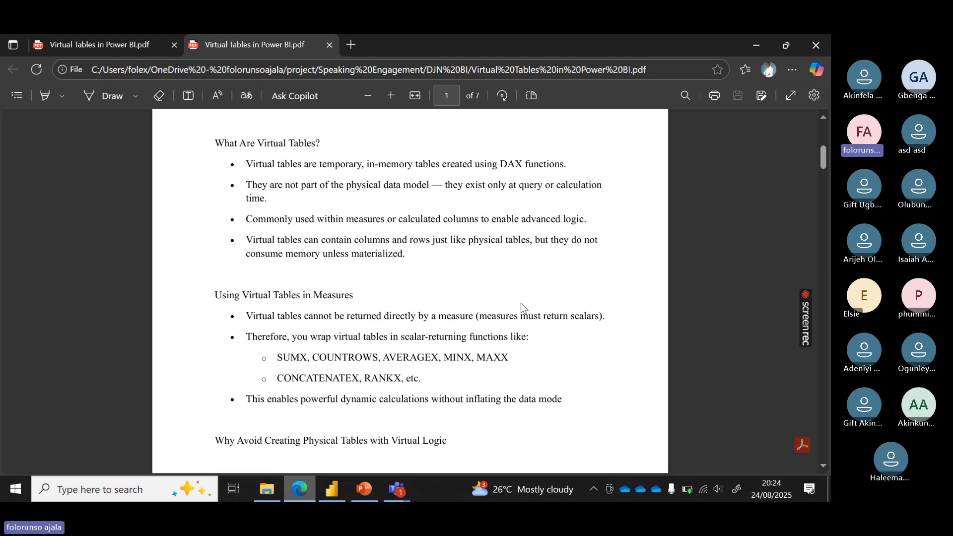
# Read the virtual tables guide down to the VALUES() examples for distinct customer keys and unique products sold
pyautogui.press('XF86AudioRaiseVolume')
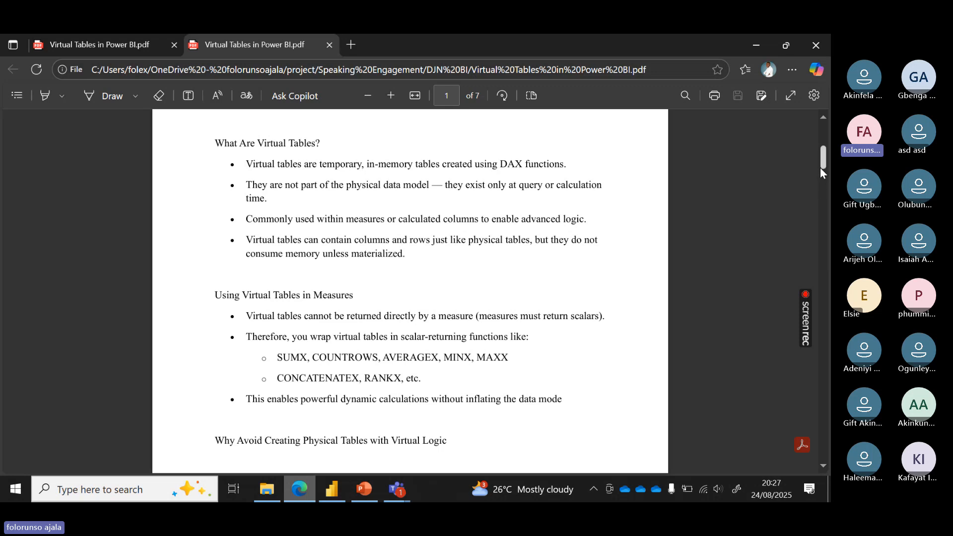
pyautogui.moveTo(822, 159); pyautogui.dragTo(828, 221)
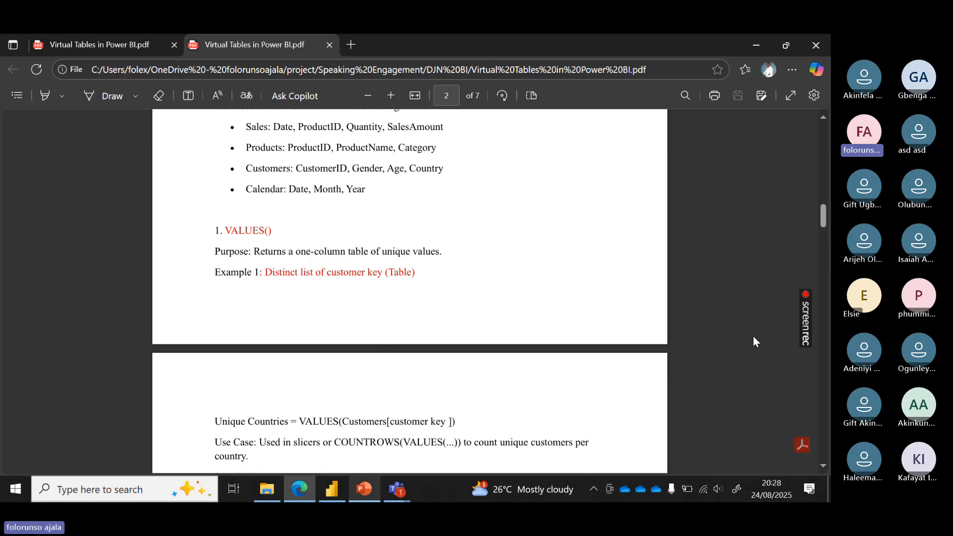
pyautogui.scroll(-5, 822, 218)
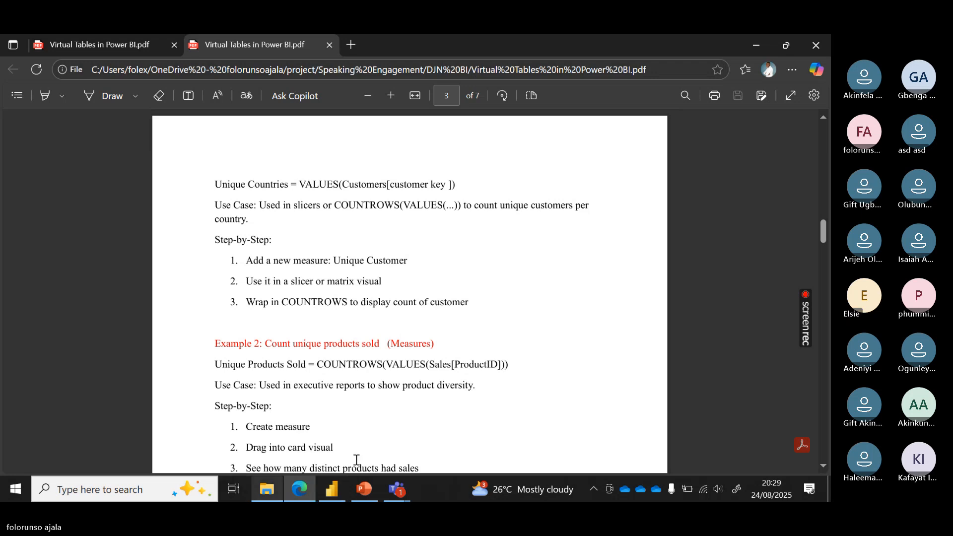
# Switch to Power BI, display the Retail_sales table's data with its fields expanded, and look through its columns
pyautogui.click(332, 491)
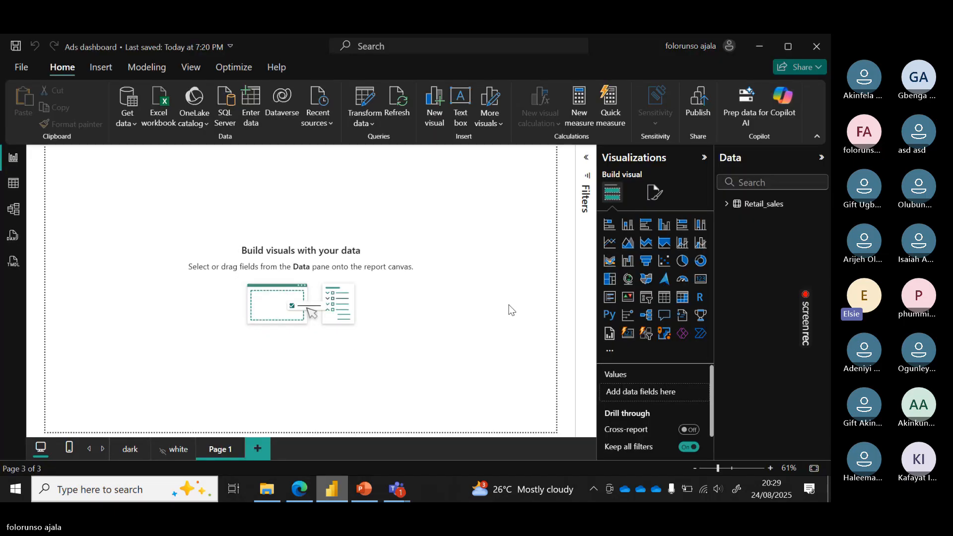
pyautogui.click(14, 184)
pyautogui.click(715, 205)
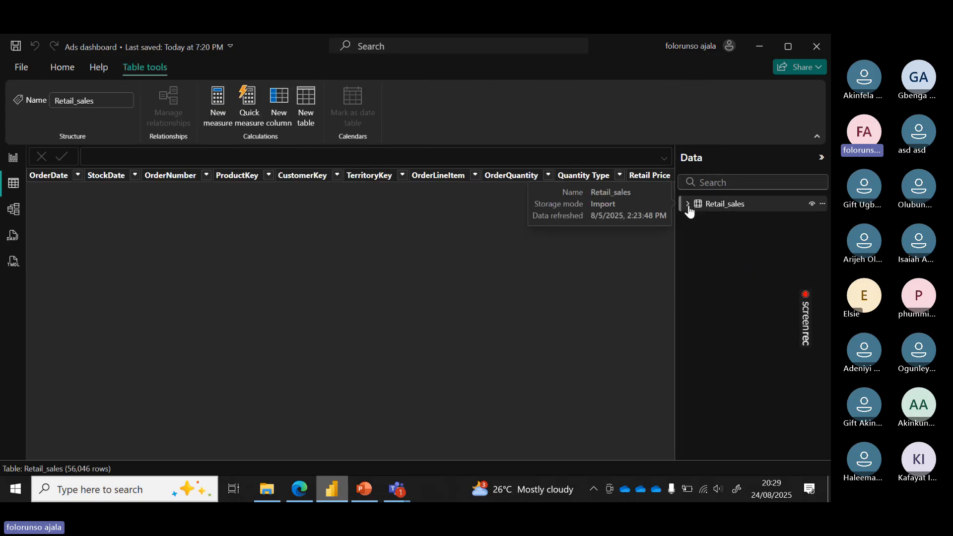
pyautogui.click(688, 204)
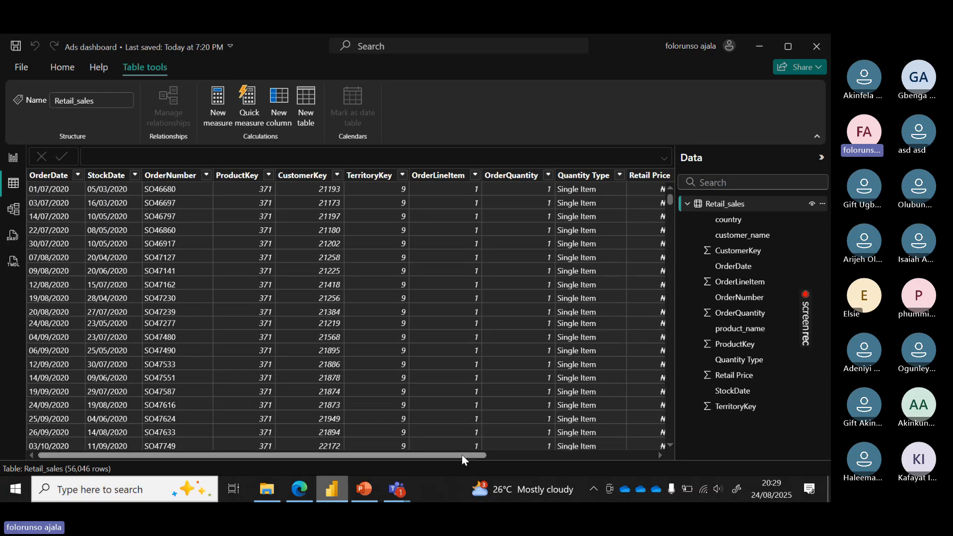
pyautogui.moveTo(462, 455); pyautogui.dragTo(645, 462)
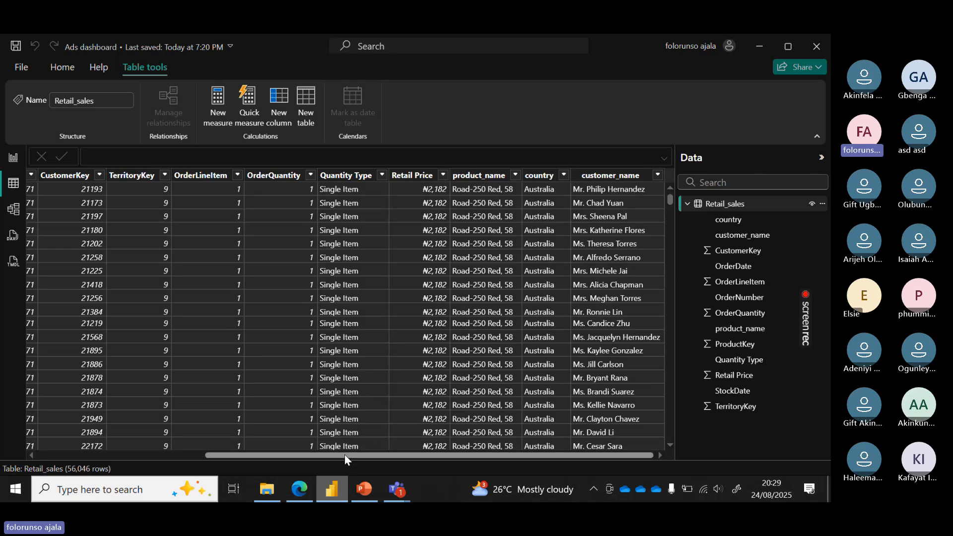
pyautogui.moveTo(344, 454); pyautogui.dragTo(261, 418)
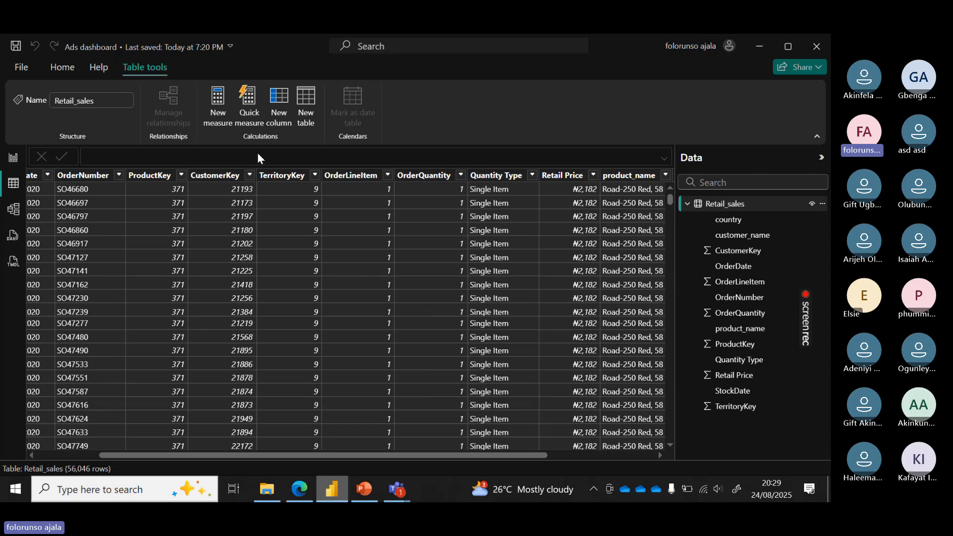
# Filter the CustomerKey column of Retail_sales to only the first key in the list
pyautogui.click(250, 175)
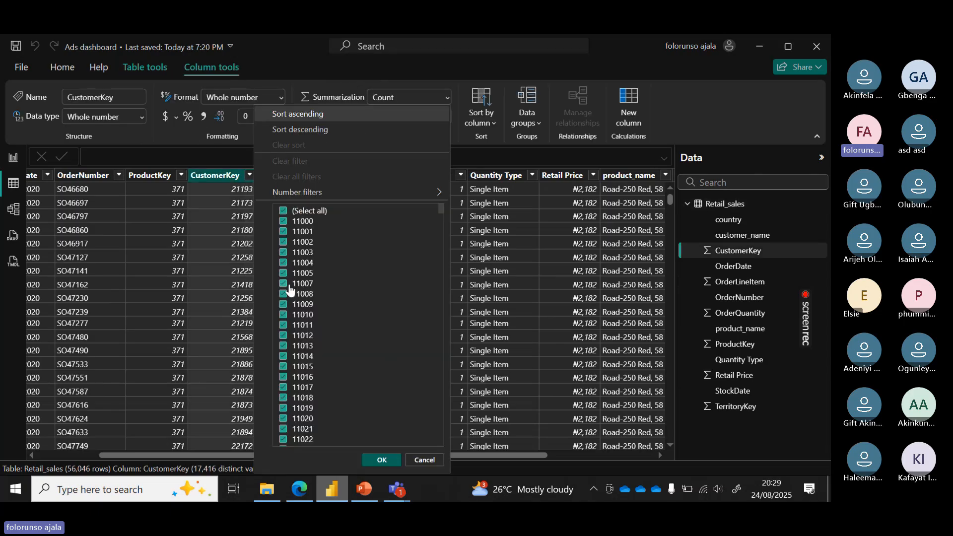
pyautogui.click(283, 210)
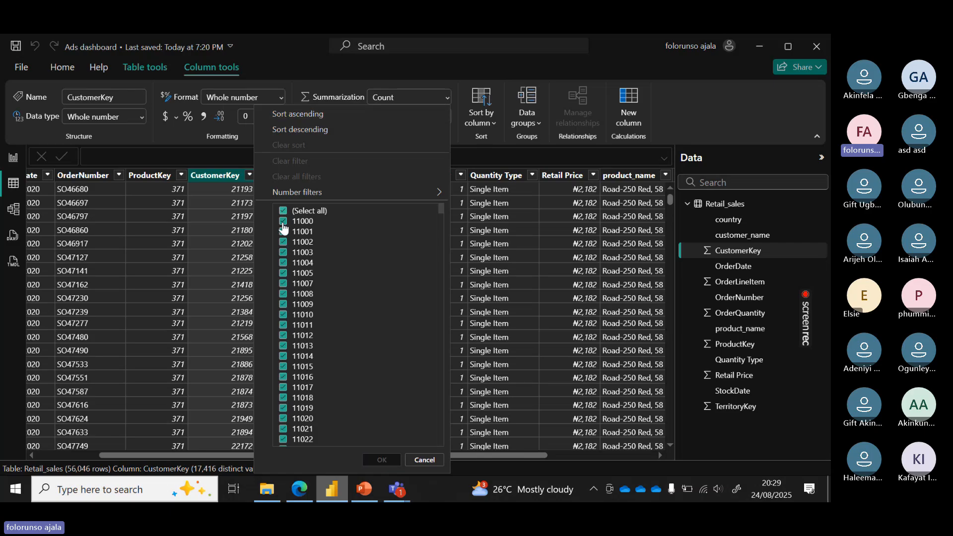
pyautogui.click(283, 221)
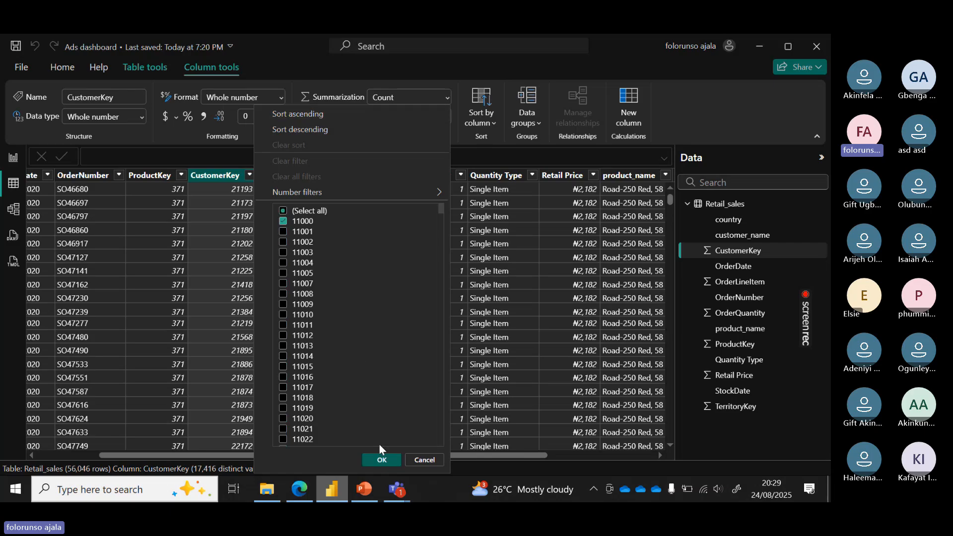
pyautogui.click(382, 460)
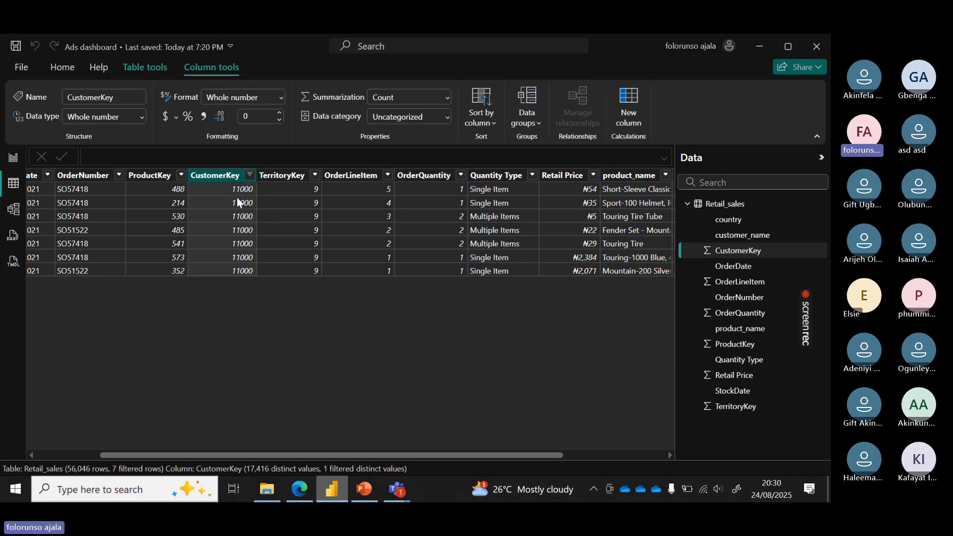
# Clear the CustomerKey column's filter and collapse the Retail_sales field list
pyautogui.click(250, 176)
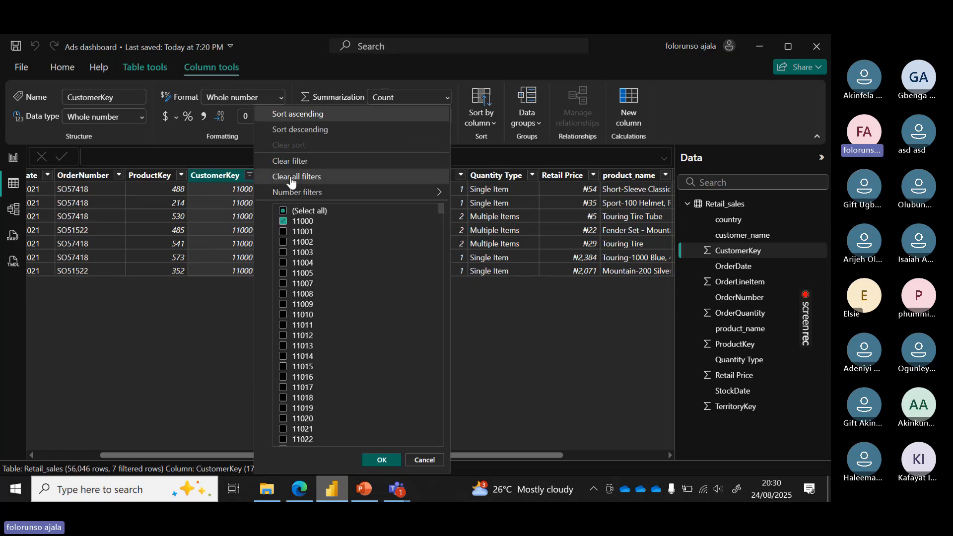
pyautogui.click(290, 162)
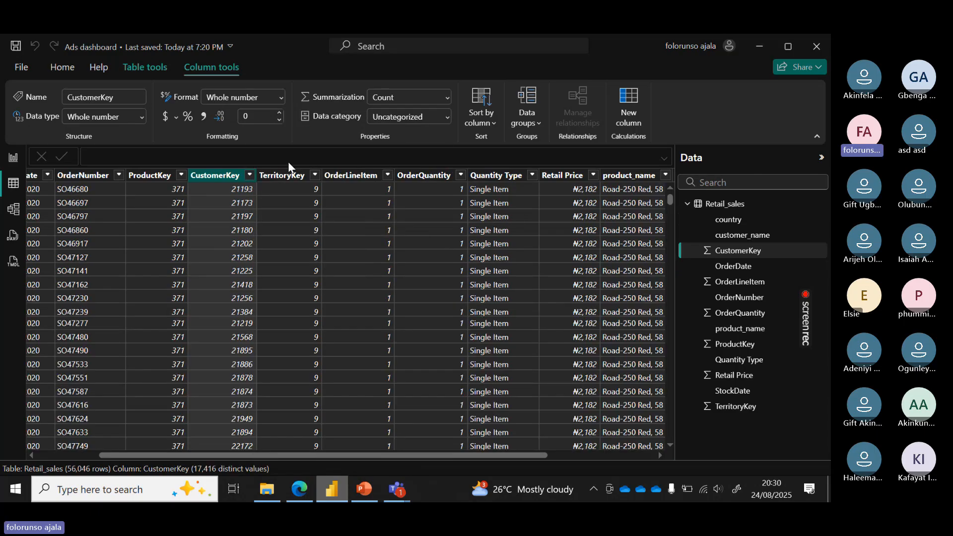
pyautogui.moveTo(326, 454); pyautogui.dragTo(481, 472)
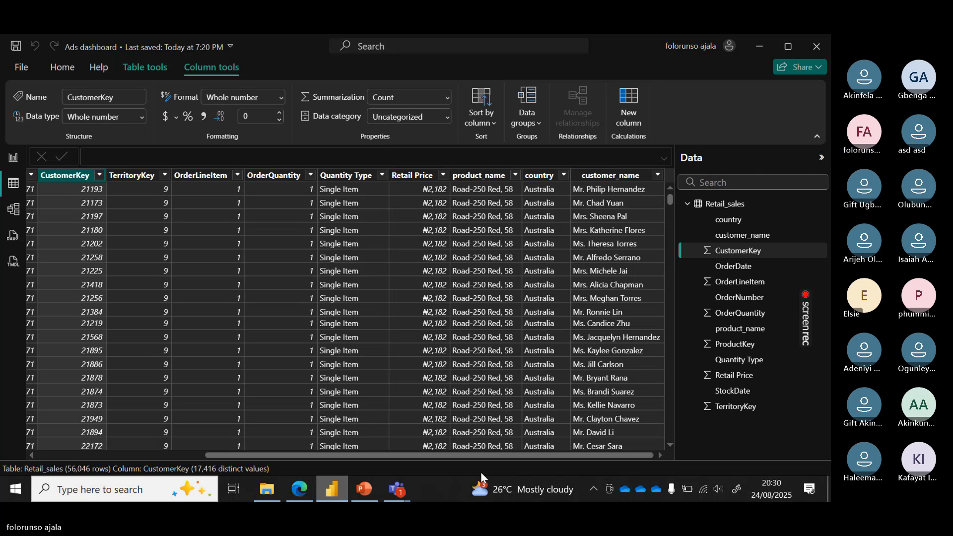
pyautogui.click(687, 203)
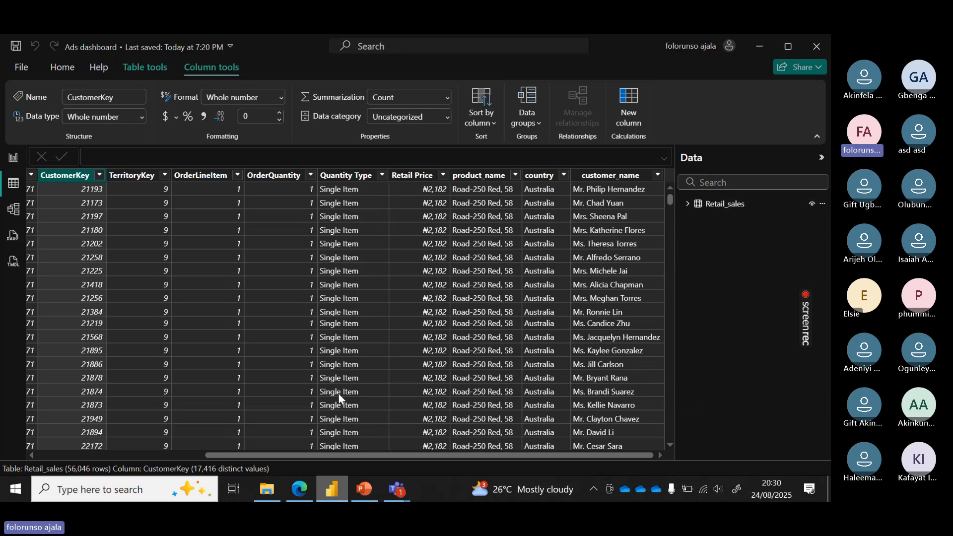
# Switch to the PDF guide in Edge and copy the formula "Unique Countries = VALUES(Customers[customer key ])"
pyautogui.click(300, 490)
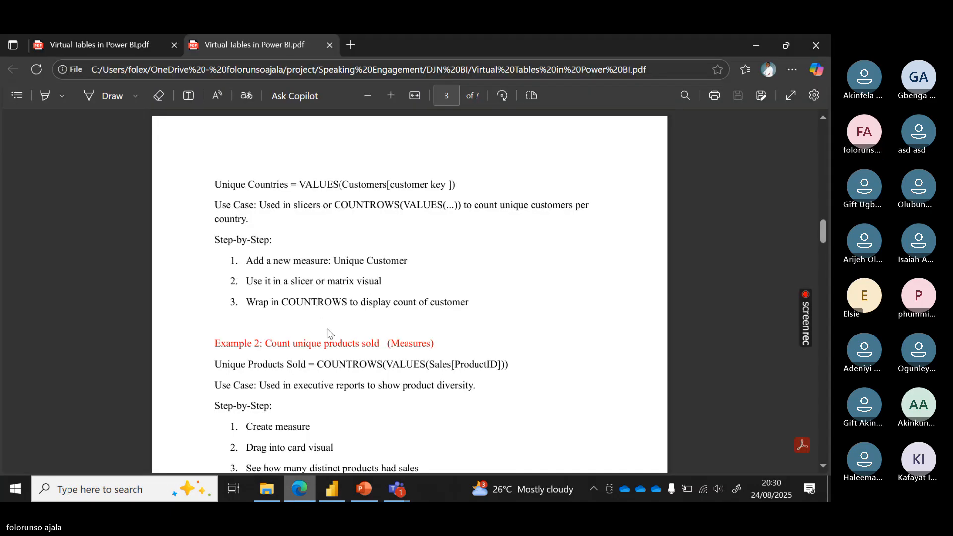
pyautogui.moveTo(214, 182); pyautogui.dragTo(515, 190)
pyautogui.hotkey('ctrl', 'c')
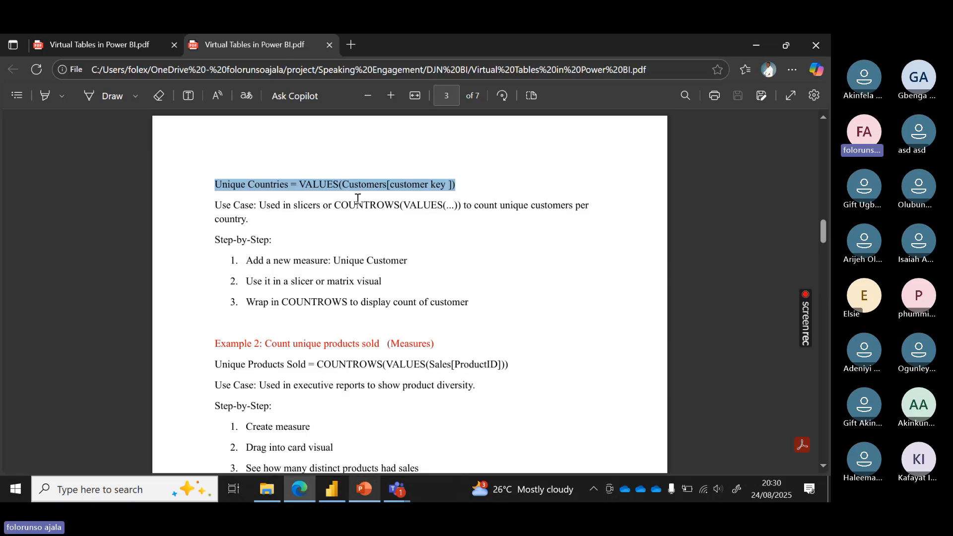
# Switch back to Power BI and create a new calculated table using the copied Unique Countries formula
pyautogui.click(331, 491)
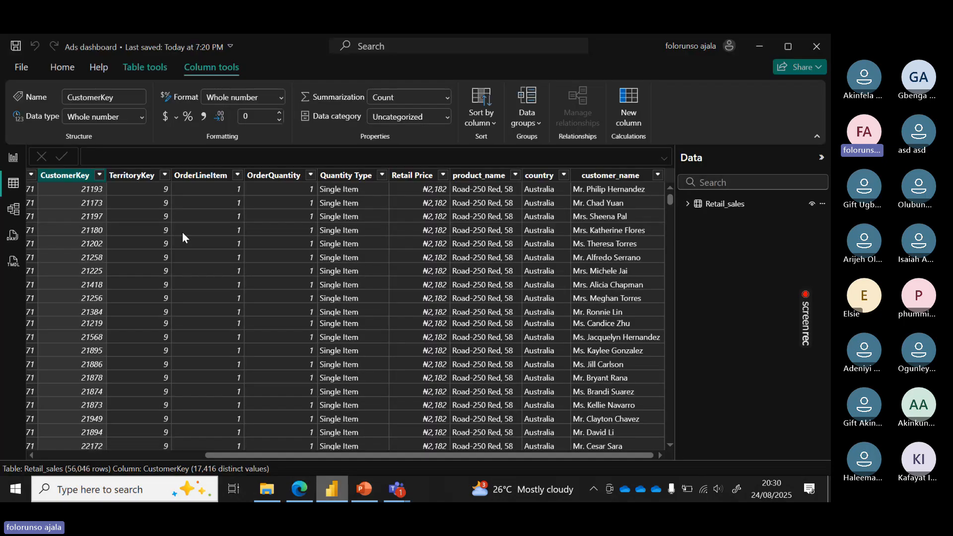
pyautogui.click(724, 204)
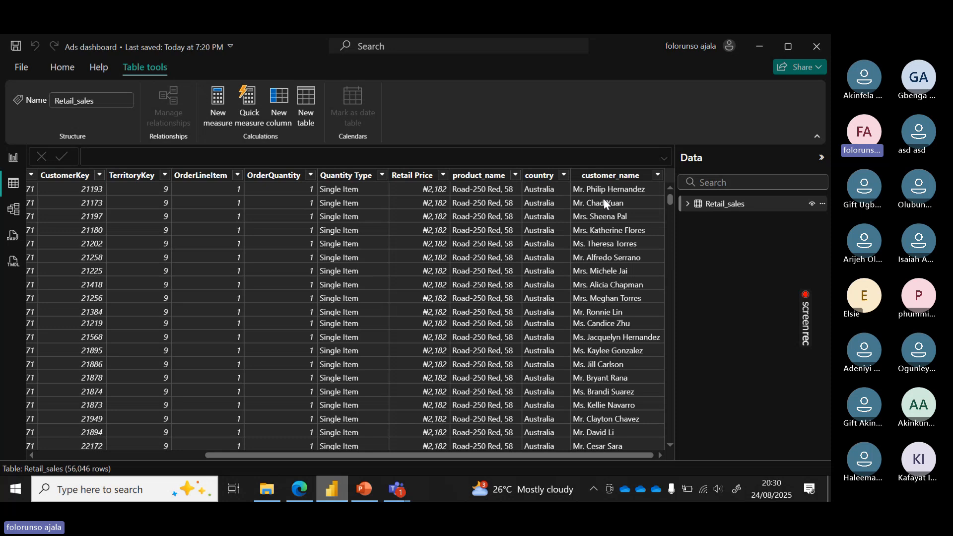
pyautogui.click(310, 117)
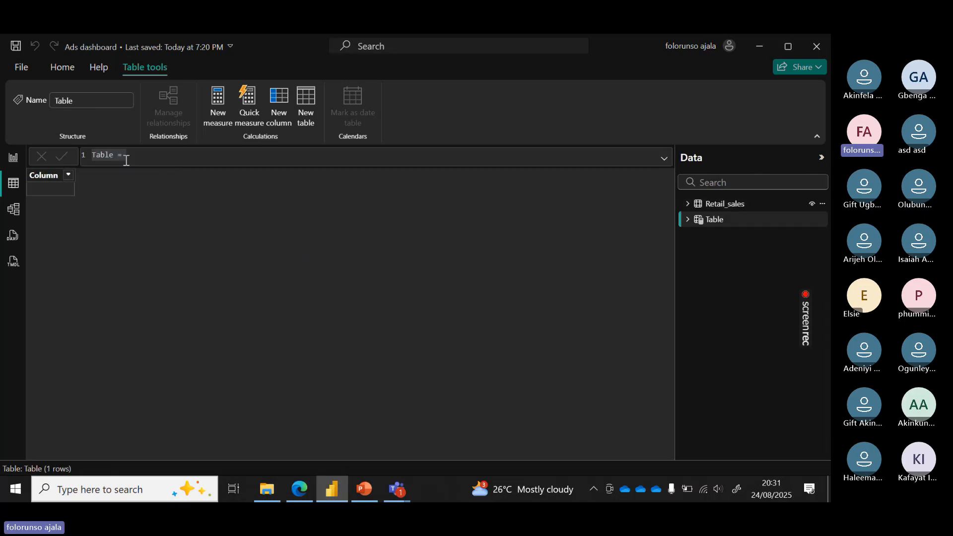
pyautogui.hotkey('ctrl', 'v')
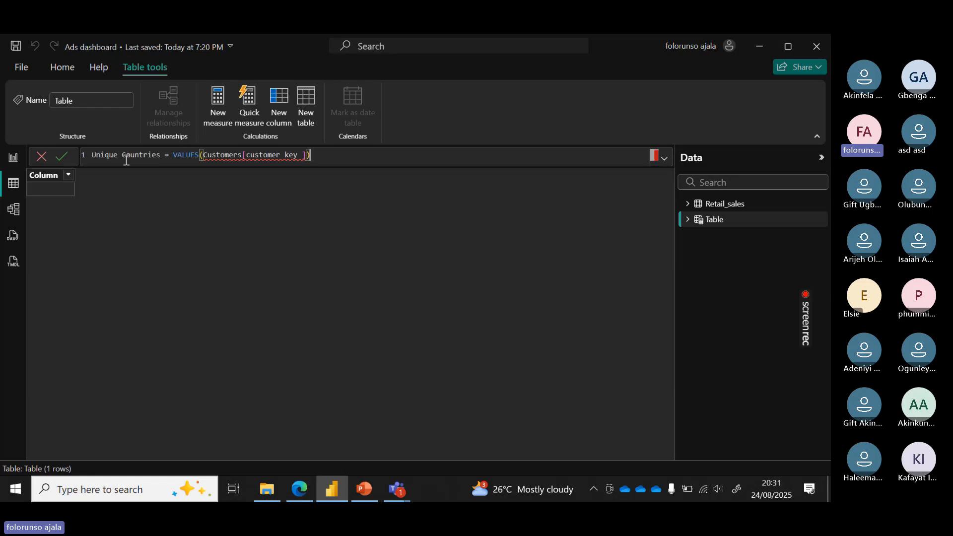
# Replace the column reference inside VALUES with Retail_sales[customer_name] and commit the Unique Countries table formula
pyautogui.click(243, 155)
pyautogui.press('BackSpace')
pyautogui.press('BackSpace')
pyautogui.press('BackSpace')
pyautogui.press('BackSpace')
pyautogui.press('BackSpace')
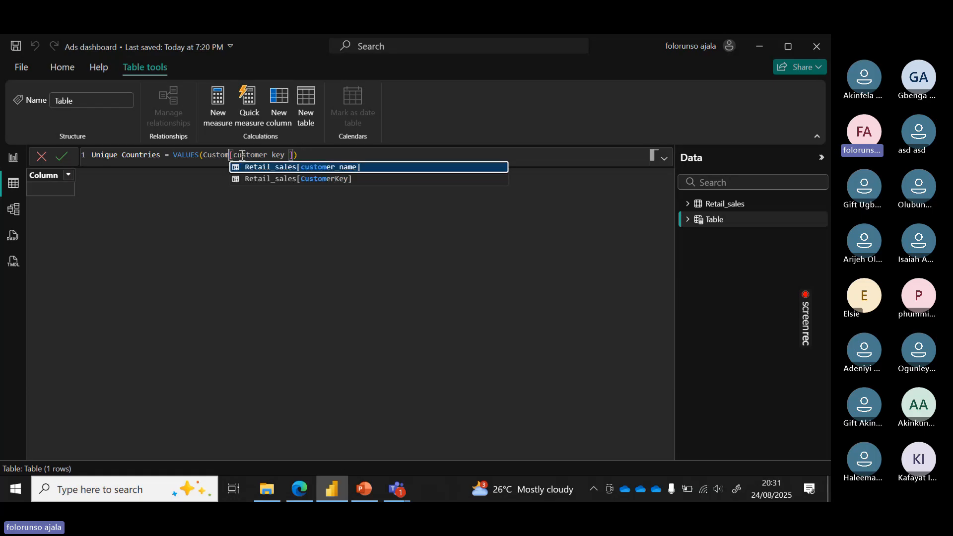
pyautogui.click(298, 167)
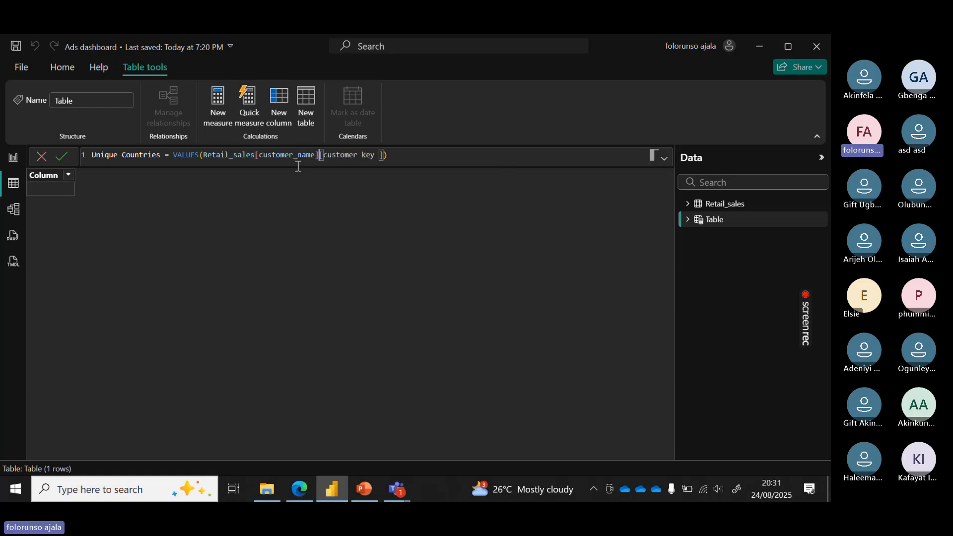
pyautogui.click(384, 155)
pyautogui.press('BackSpace')
pyautogui.press('BackSpace')
pyautogui.press('BackSpace')
pyautogui.press('BackSpace')
pyautogui.press('BackSpace')
pyautogui.press('BackSpace')
pyautogui.press('BackSpace')
pyautogui.press('BackSpace')
pyautogui.press('BackSpace')
pyautogui.press('BackSpace')
pyautogui.press('BackSpace')
pyautogui.press('BackSpace')
pyautogui.press('BackSpace')
pyautogui.press('BackSpace')
pyautogui.press('BackSpace')
pyautogui.press('BackSpace')
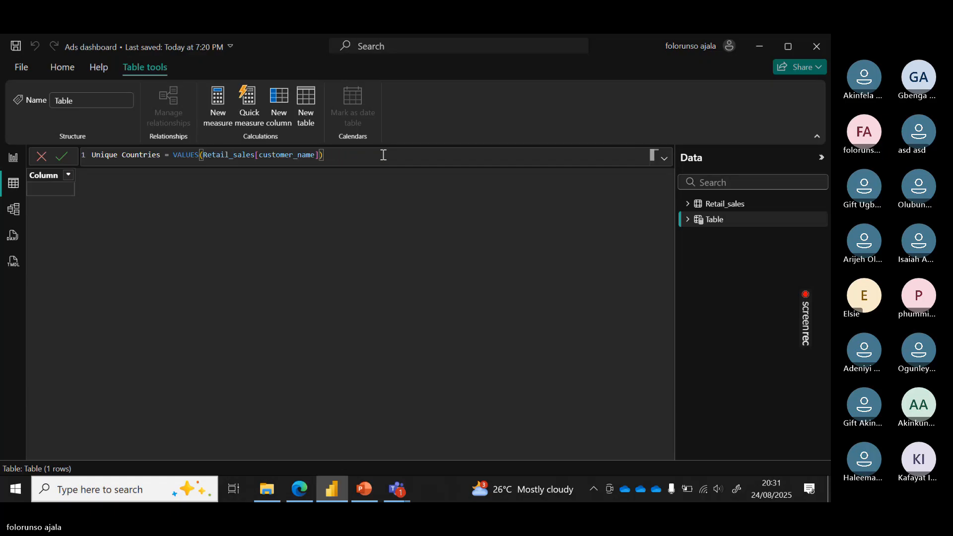
pyautogui.click(62, 157)
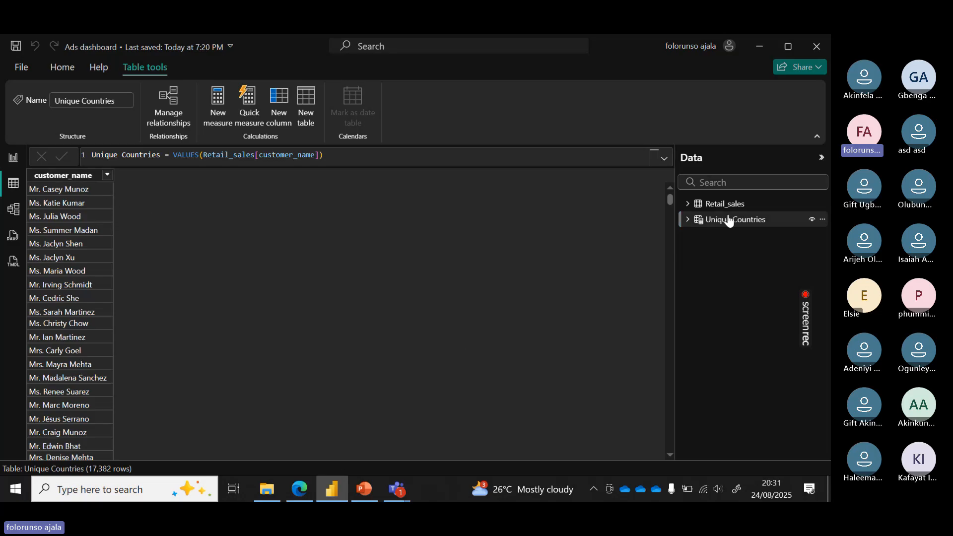
# Compare the customer_name column in Retail_sales with the Unique Countries table and its VALUES formula
pyautogui.click(714, 204)
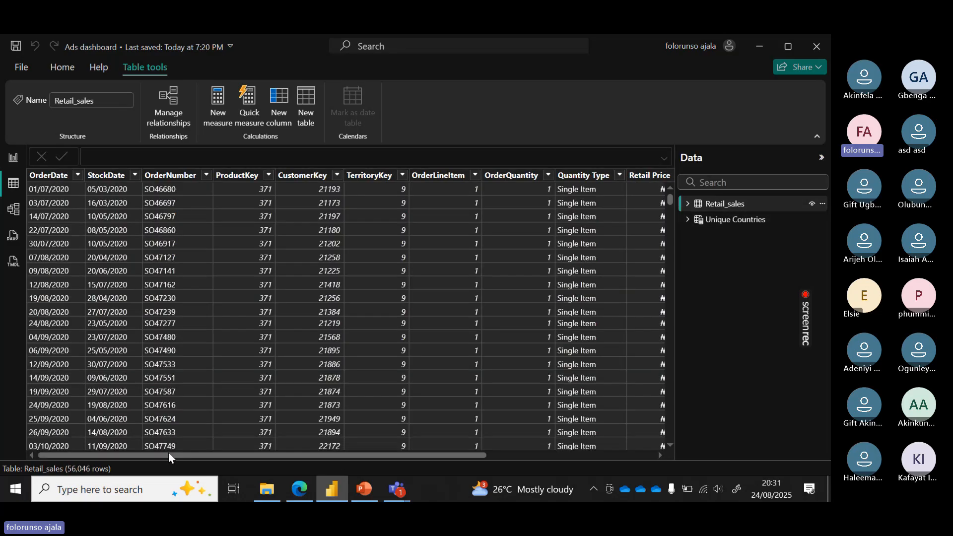
pyautogui.moveTo(145, 454); pyautogui.dragTo(502, 445)
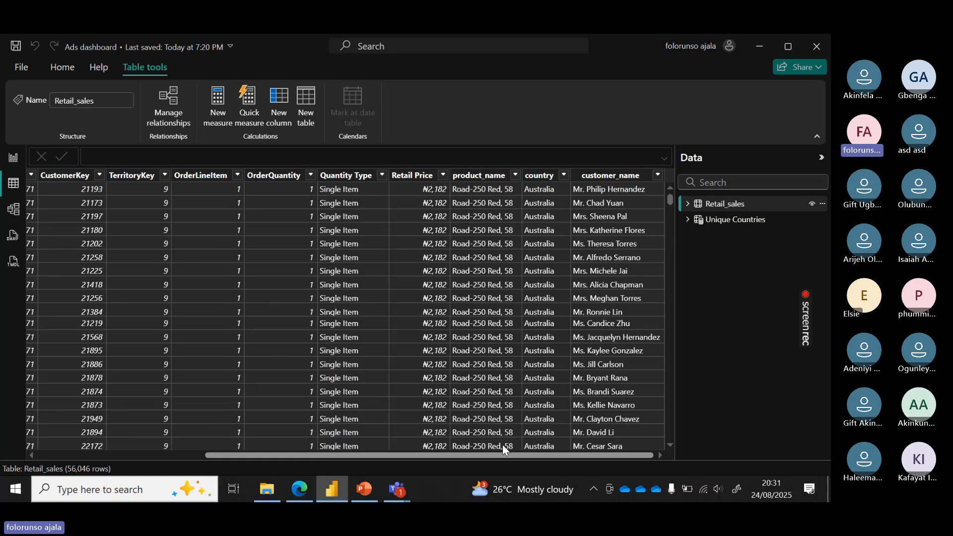
pyautogui.click(610, 179)
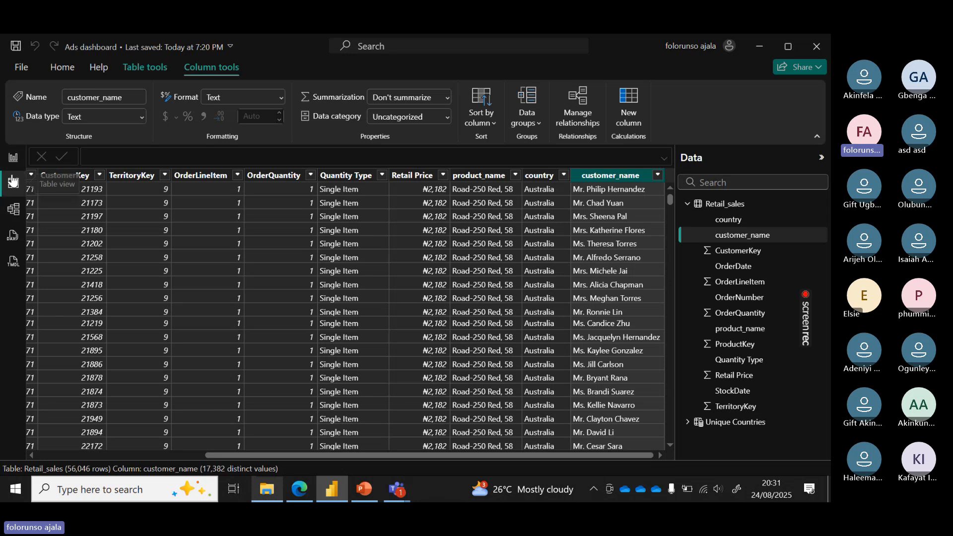
pyautogui.click(691, 206)
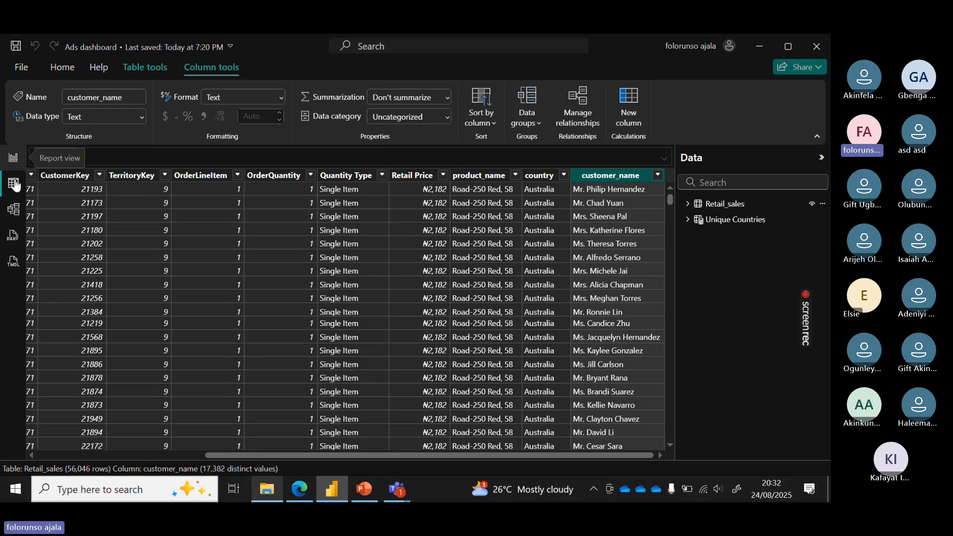
pyautogui.click(713, 221)
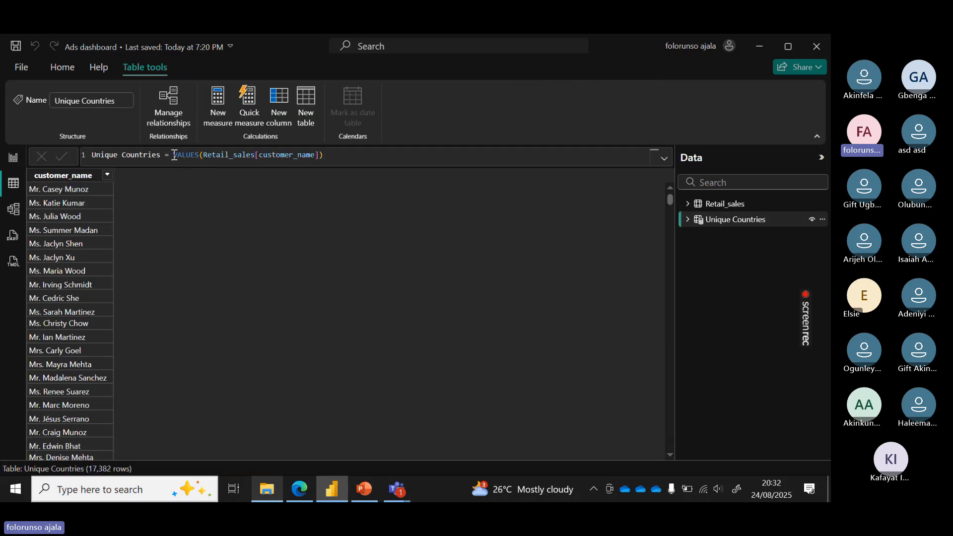
pyautogui.moveTo(175, 156); pyautogui.dragTo(199, 155)
pyautogui.click(726, 204)
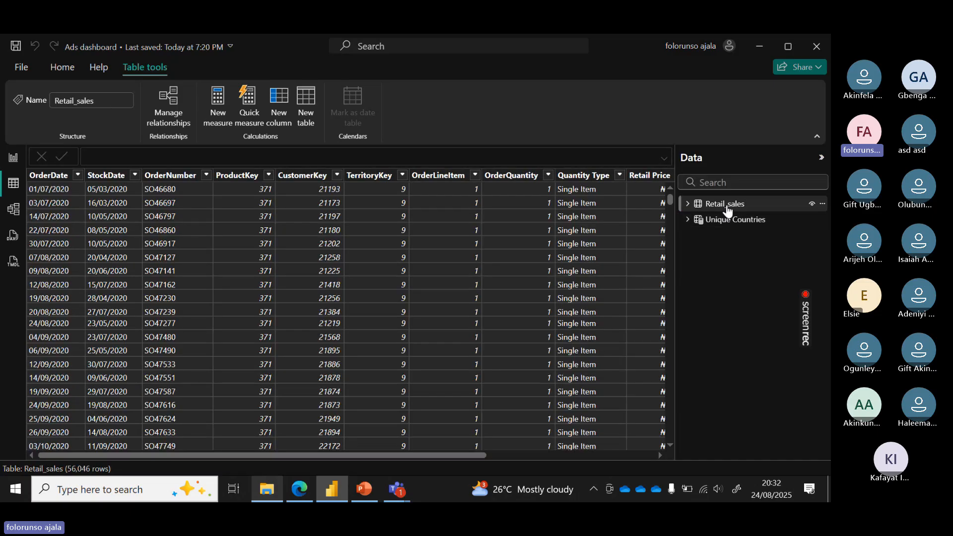
pyautogui.moveTo(395, 456); pyautogui.dragTo(620, 442)
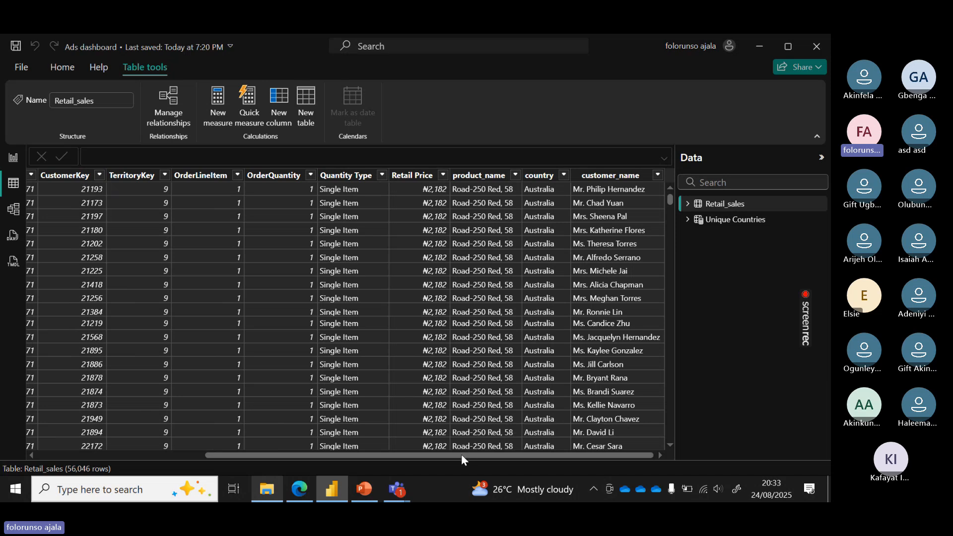
pyautogui.moveTo(460, 454); pyautogui.dragTo(297, 455)
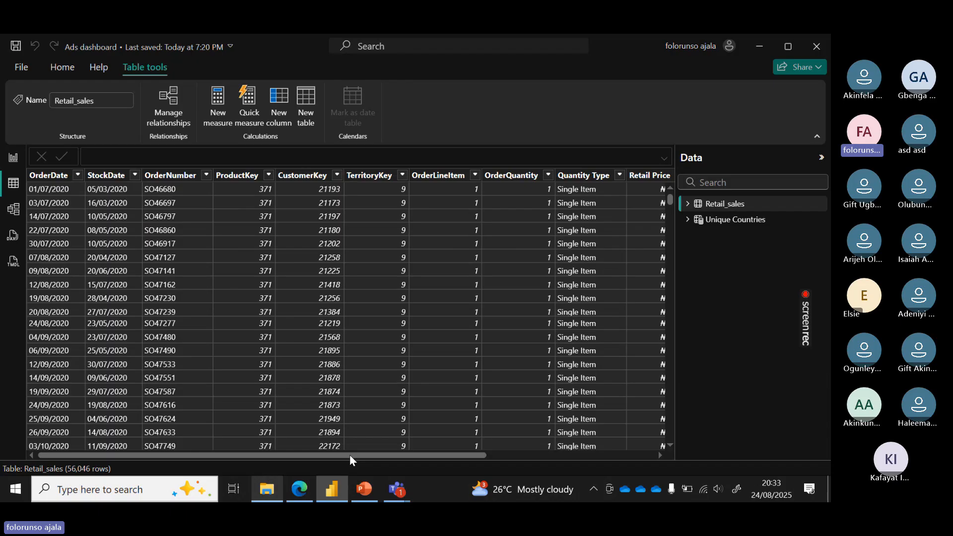
pyautogui.moveTo(349, 455); pyautogui.dragTo(517, 454)
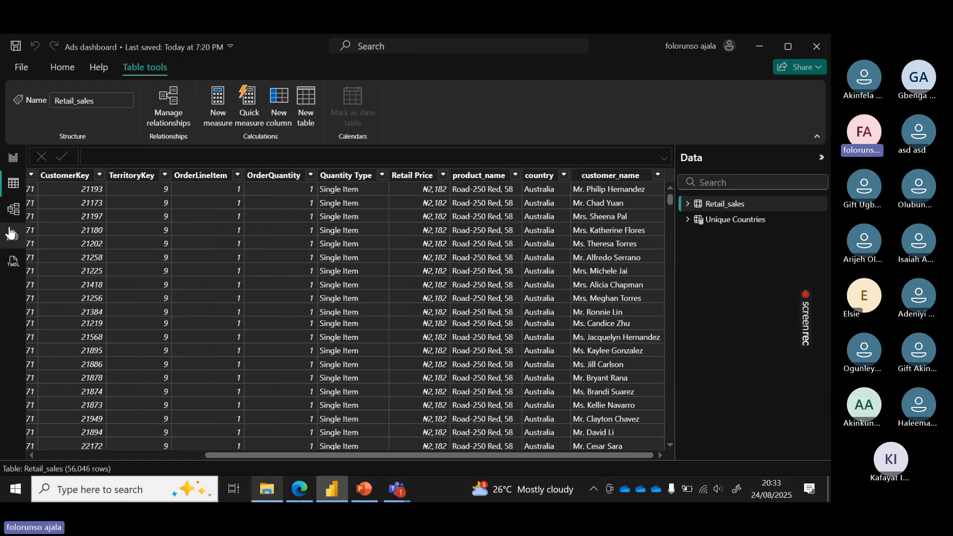
# Move the Unique Countries table clear of Retail_sales in the model diagram, highlight VALUES in its formula, and collapse the Data pane
pyautogui.click(13, 212)
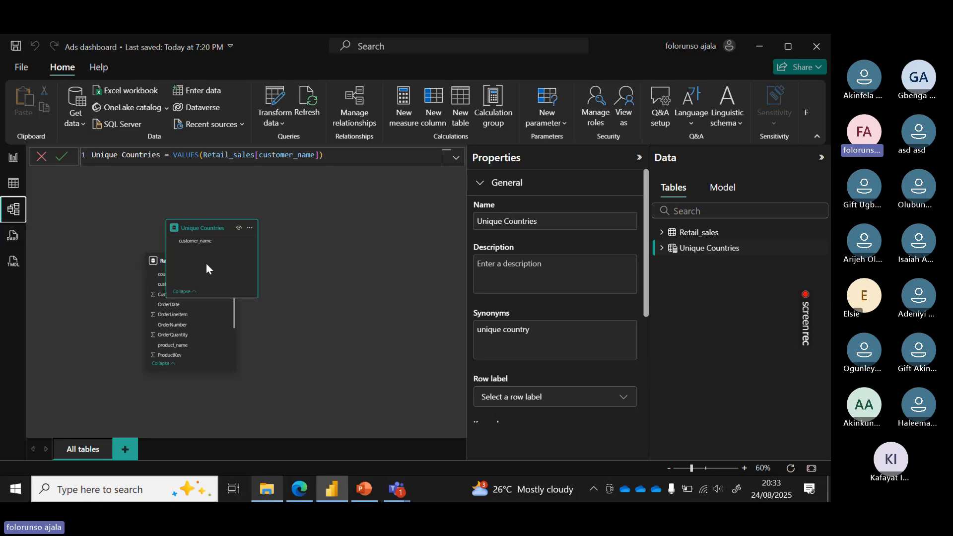
pyautogui.moveTo(204, 224); pyautogui.dragTo(348, 237)
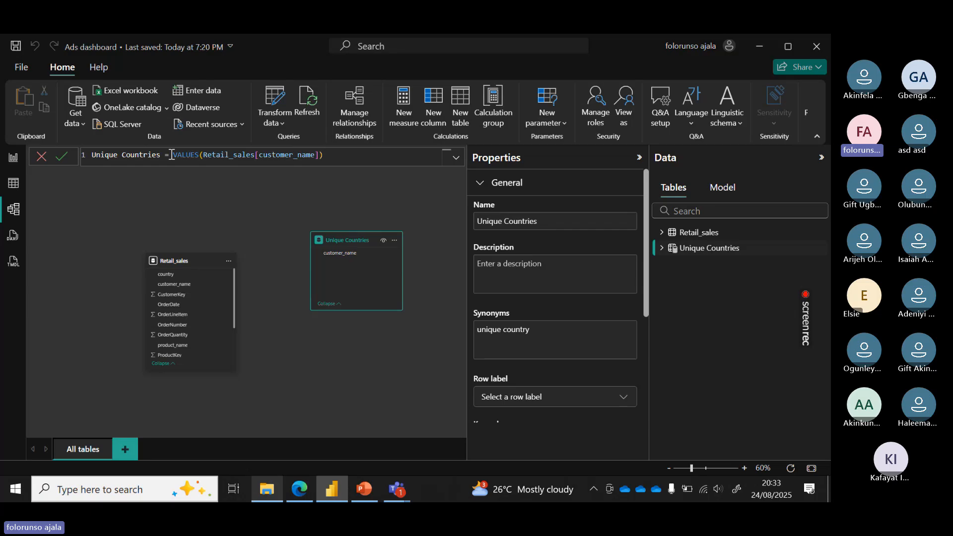
pyautogui.doubleClick(188, 155)
pyautogui.click(821, 157)
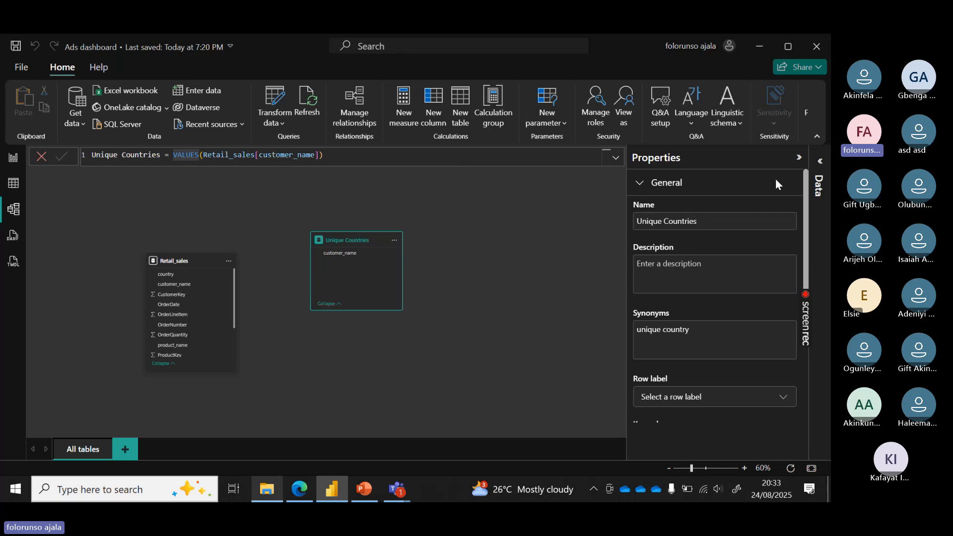
# Create an empty manually entered table named #calculation from the report view and load it into the model
pyautogui.click(14, 158)
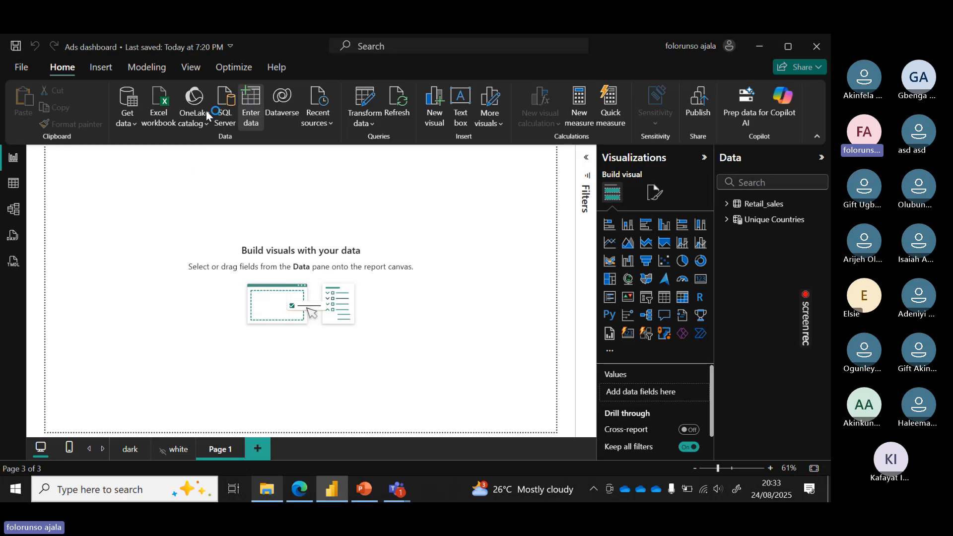
pyautogui.click(251, 98)
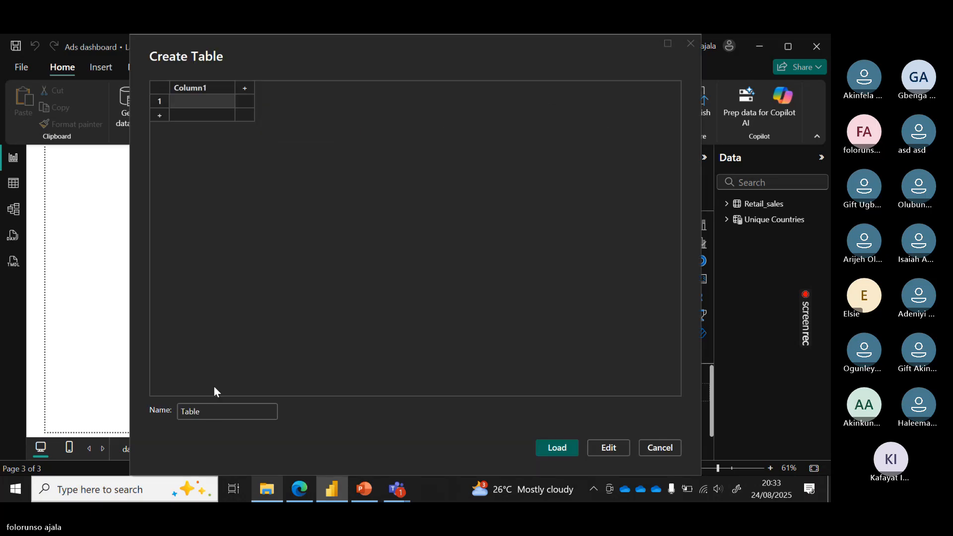
pyautogui.click(211, 411)
pyautogui.press('BackSpace')
pyautogui.press('BackSpace')
pyautogui.press('BackSpace')
pyautogui.press('BackSpace')
pyautogui.press('BackSpace')
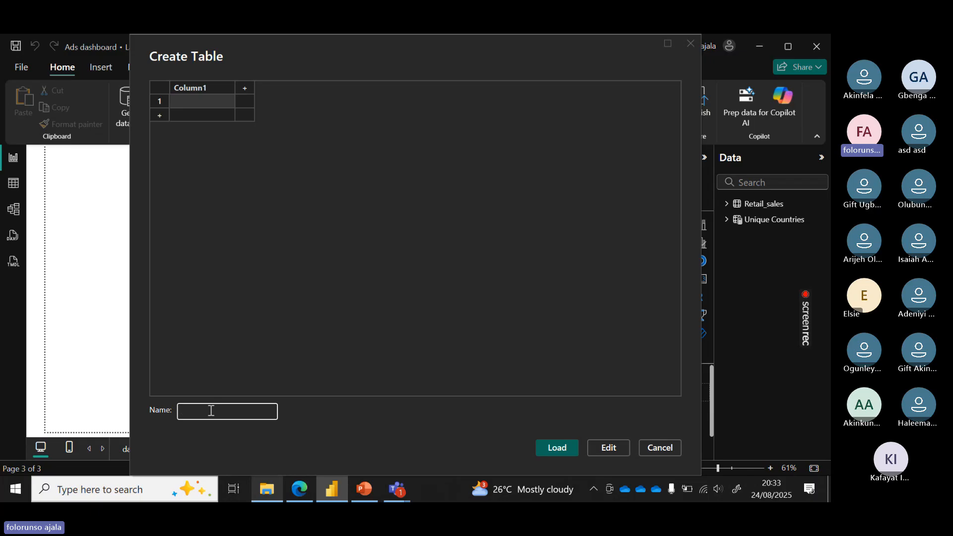
pyautogui.write('#cal')
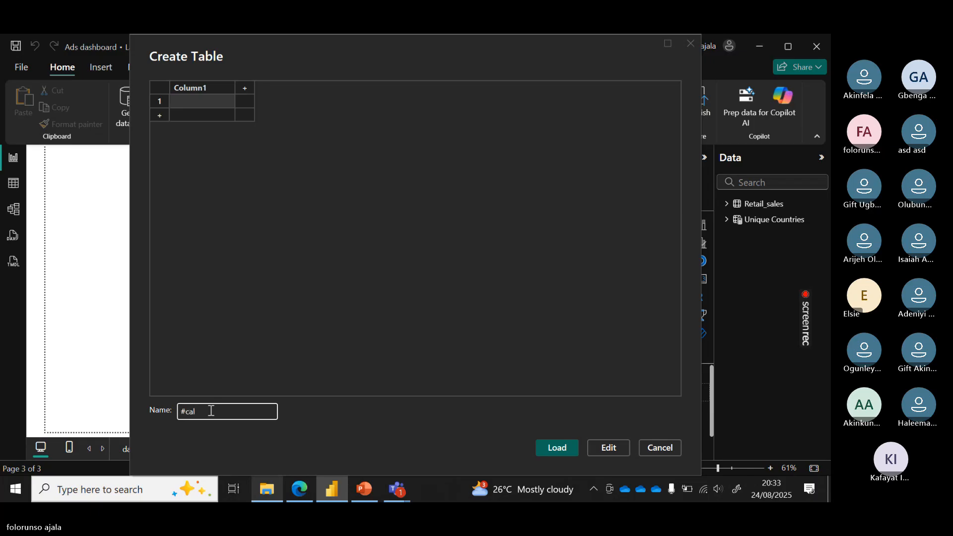
pyautogui.write('cu')
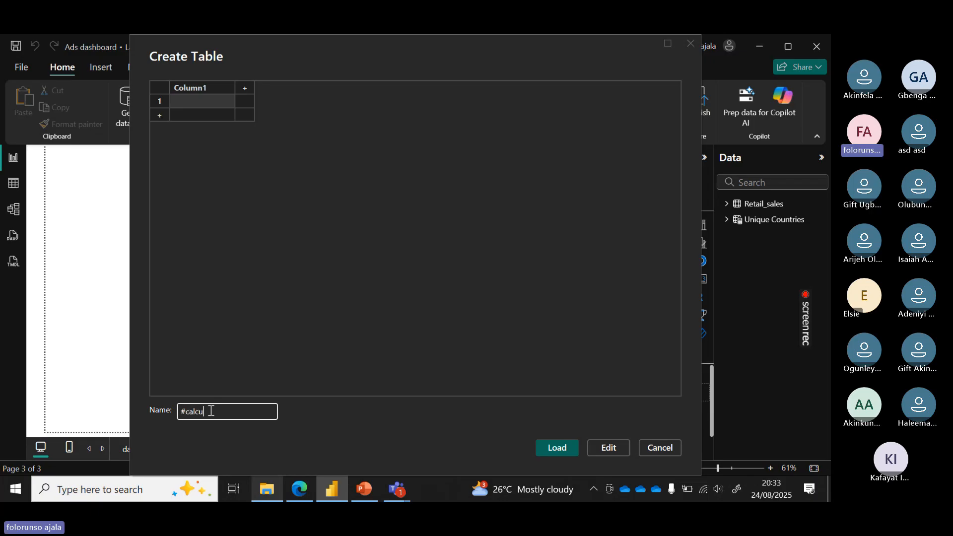
pyautogui.write('lation')
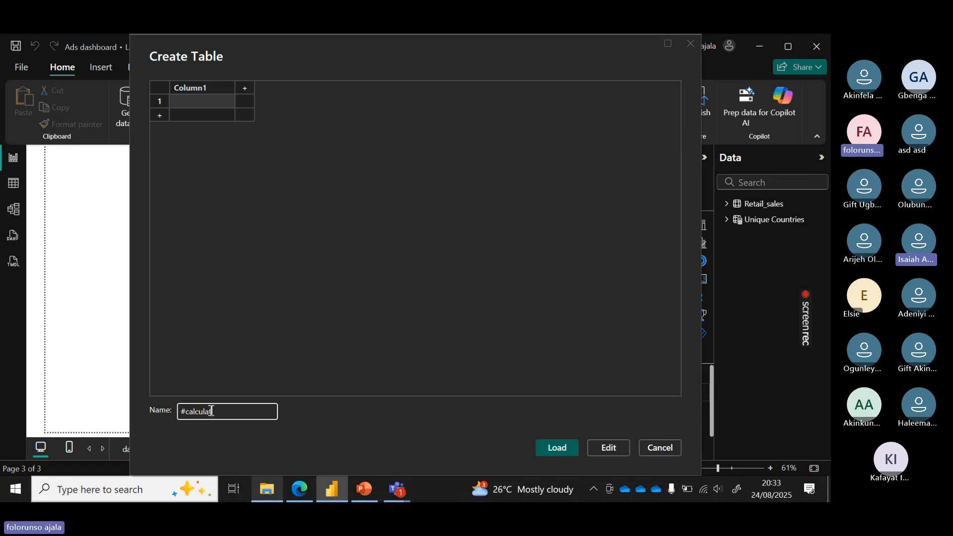
pyautogui.click(564, 449)
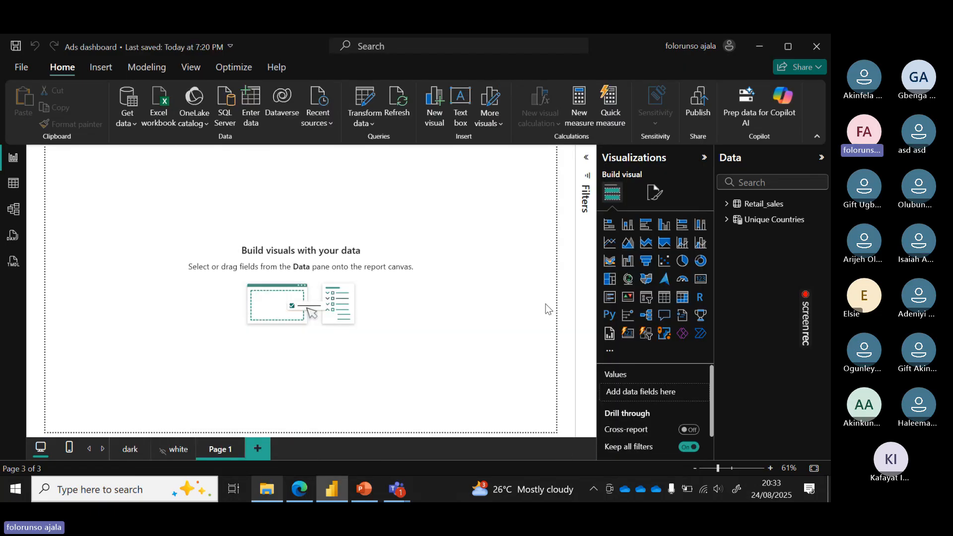
# Switch to the PDF guide in Edge and copy the formula "Unique Products Sold = COUNTROWS(VALUES(Sales[ProductID]))"
pyautogui.click(300, 490)
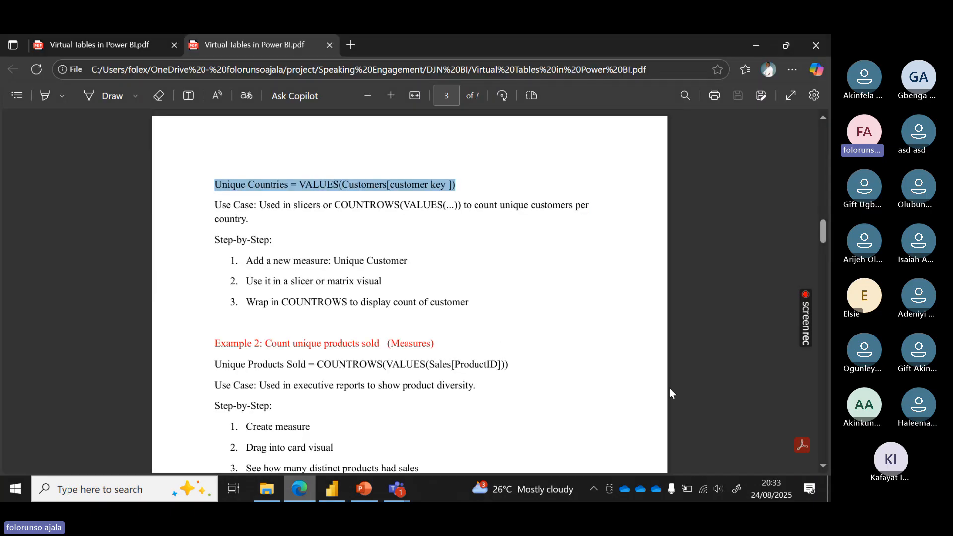
pyautogui.scroll(-3, 824, 231)
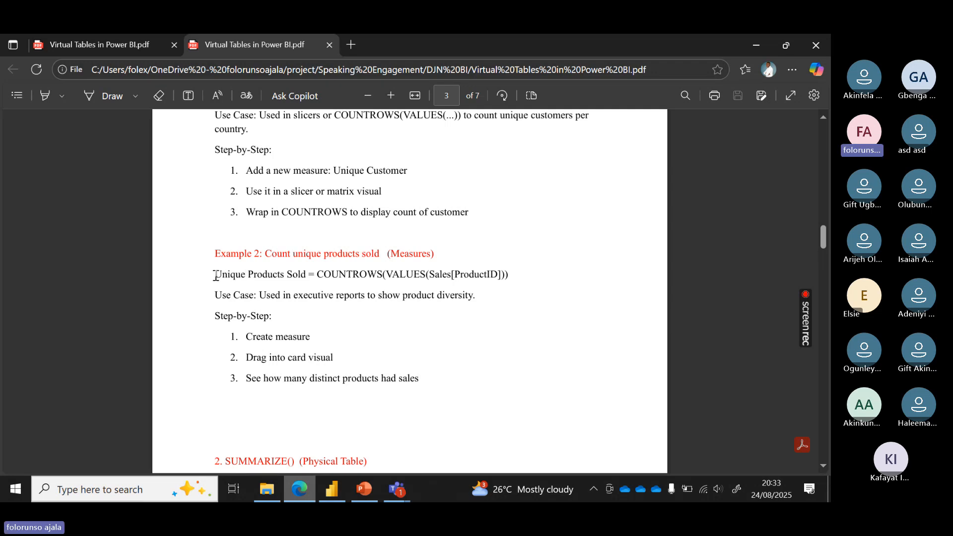
pyautogui.moveTo(213, 275); pyautogui.dragTo(521, 273)
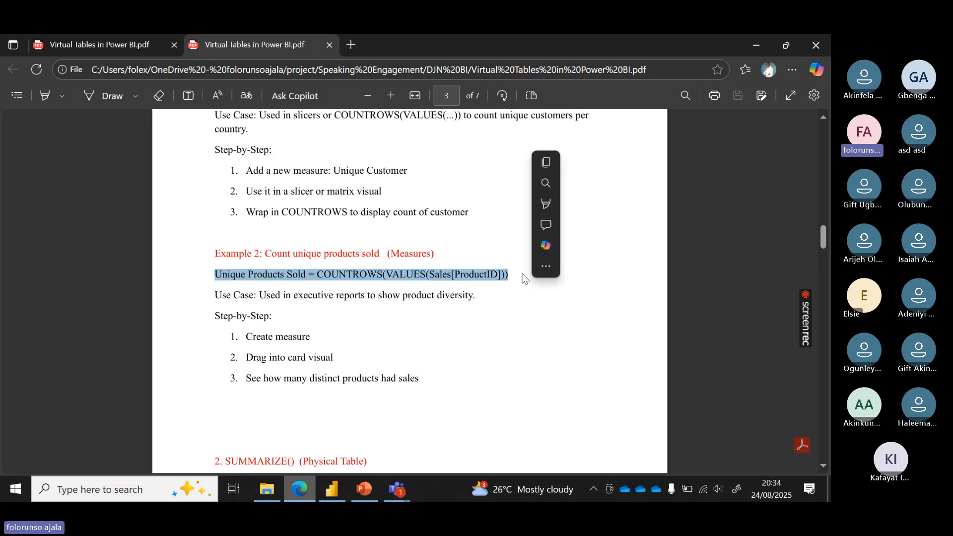
pyautogui.click(525, 279)
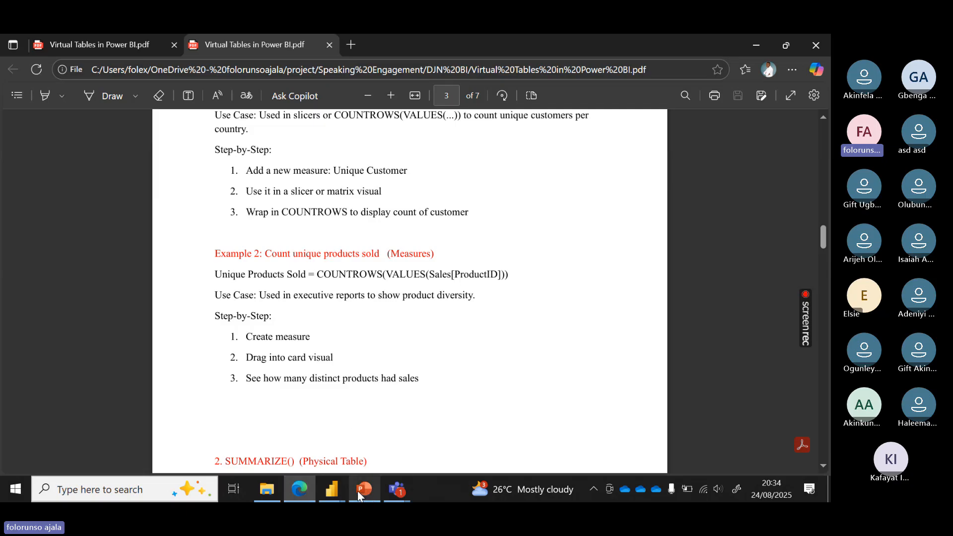
# Switch back to Power BI and display the Unique Countries table's data and formula
pyautogui.click(331, 490)
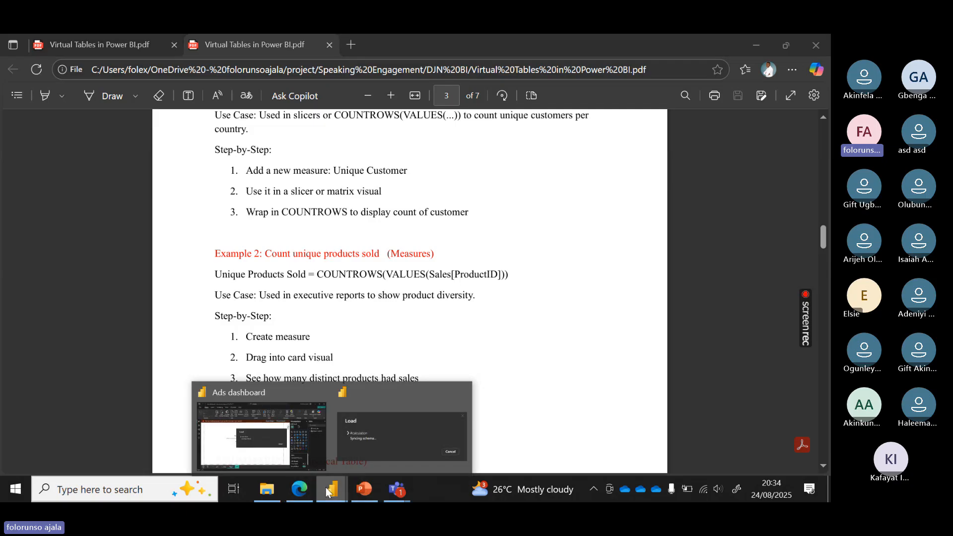
pyautogui.click(248, 446)
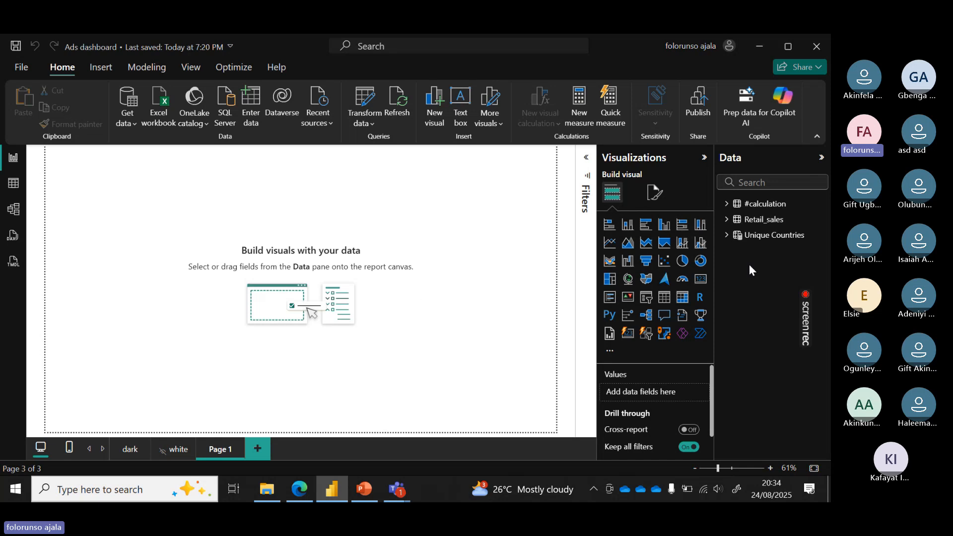
pyautogui.click(736, 237)
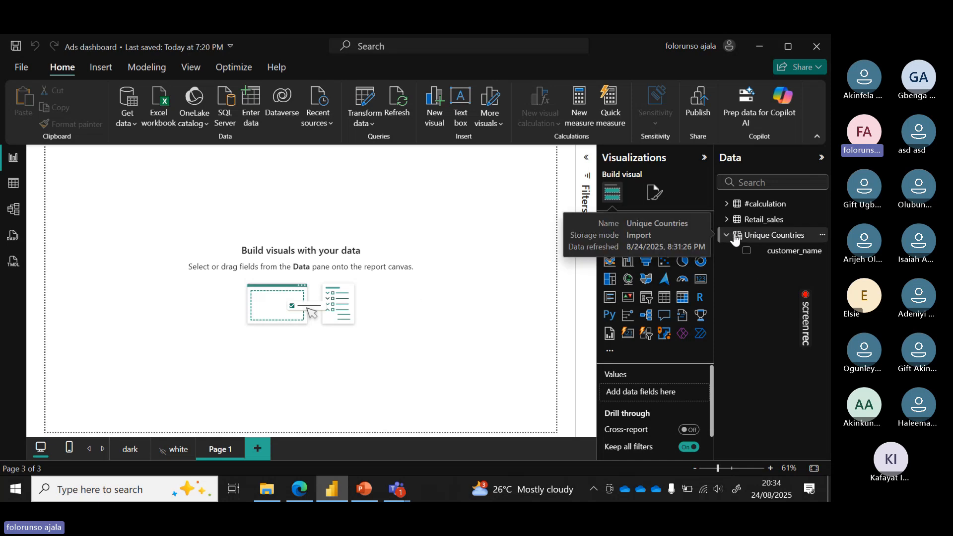
pyautogui.click(14, 185)
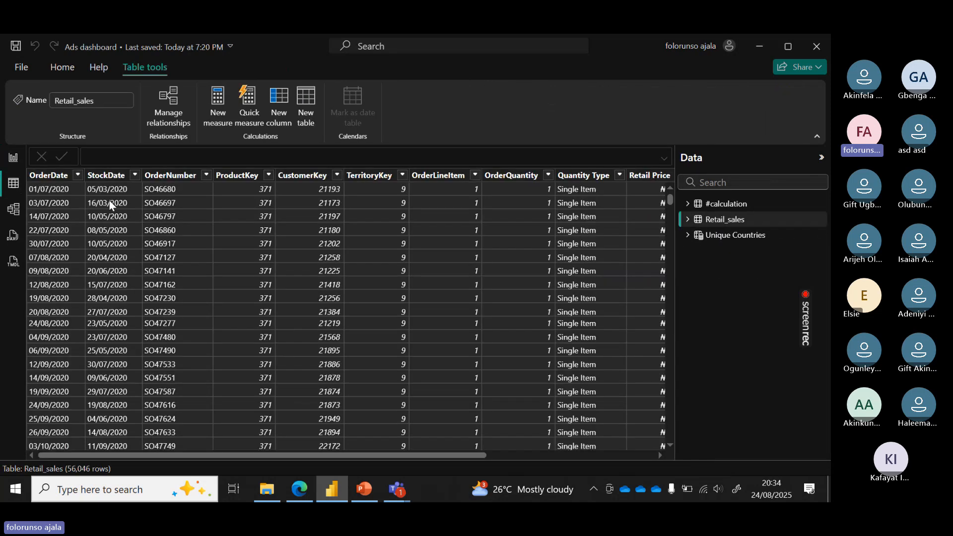
pyautogui.click(726, 236)
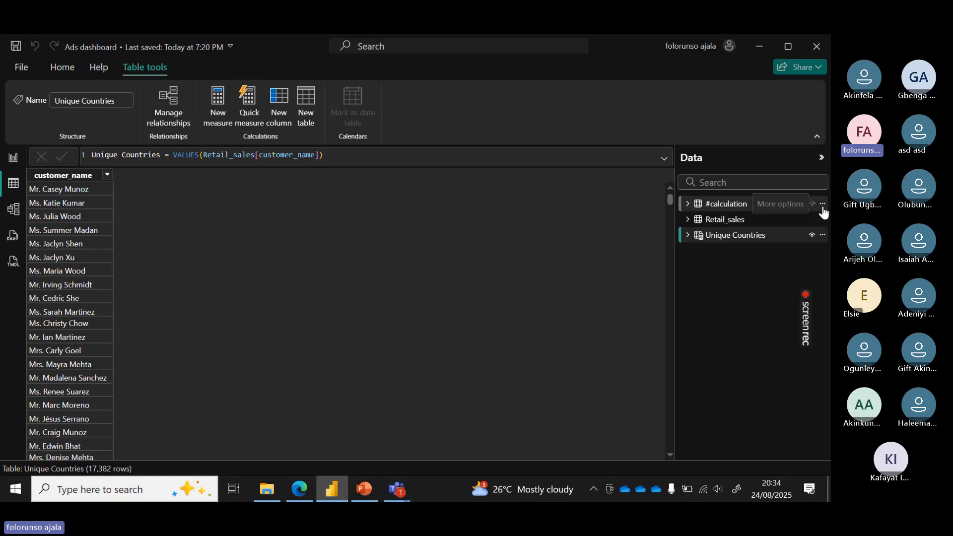
# Create a new measure in the #calculation table using the copied formula Unique Products Sold = COUNTROWS(VALUES(Sales[ProductID]))
pyautogui.click(822, 204)
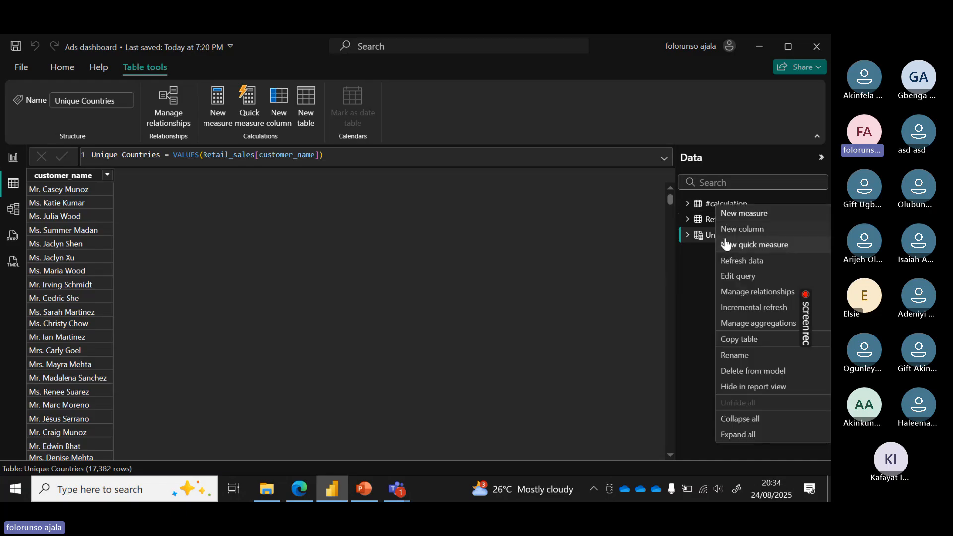
pyautogui.click(751, 216)
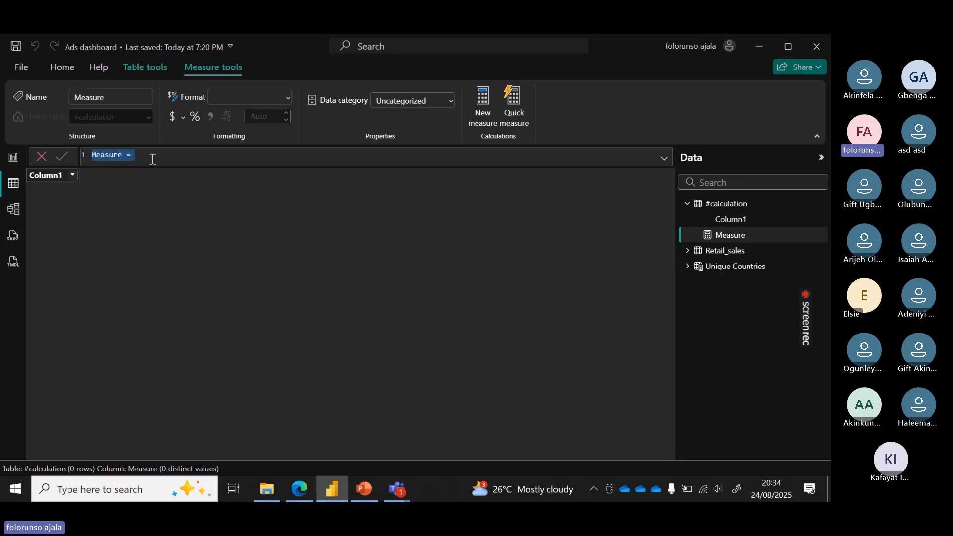
pyautogui.press('BackSpace')
pyautogui.write('Unique Products Sold = COUNTROWS(VALUES(Sales[ProductID]))')
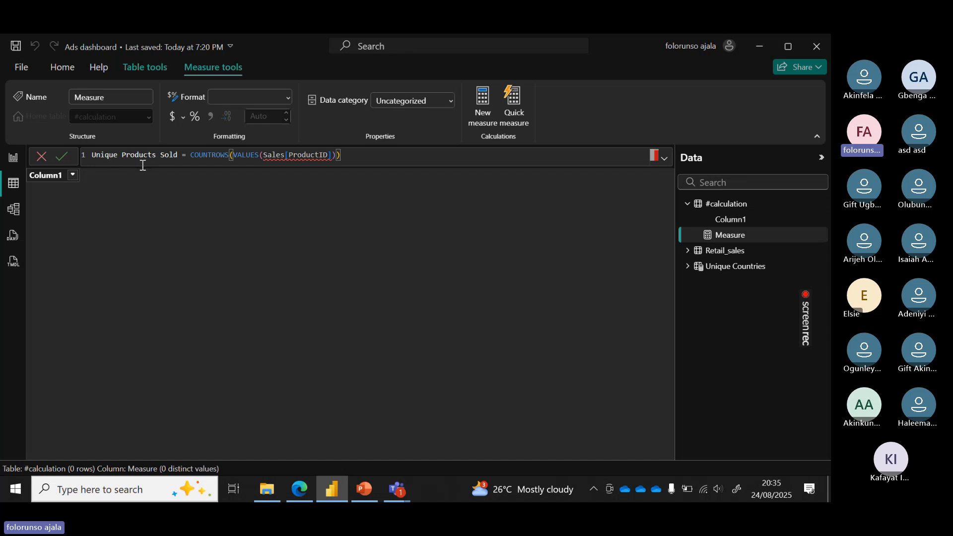
# Highlight VALUES in the measure formula, and review the guide's page 1 section "Using Virtual Tables in Measures" in Edge
pyautogui.doubleClick(248, 155)
pyautogui.click(300, 490)
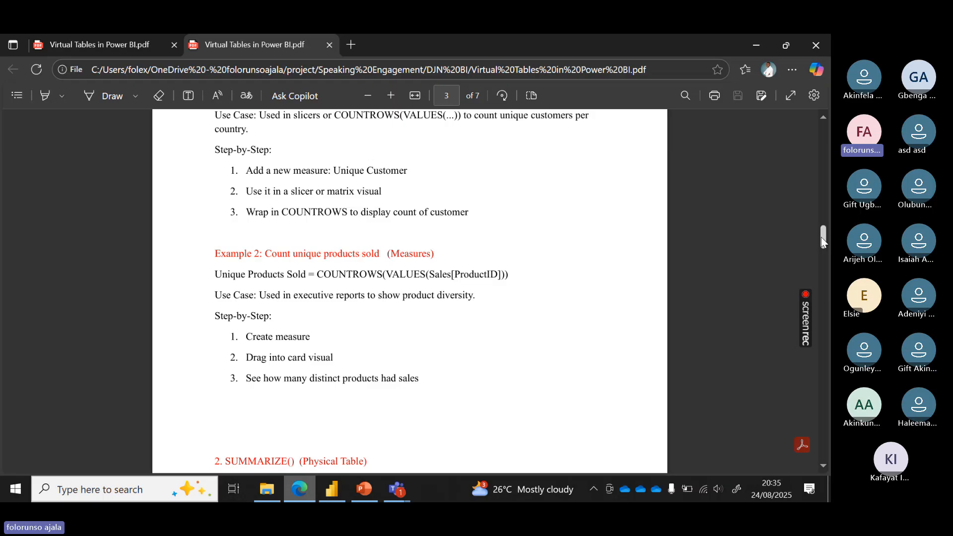
pyautogui.moveTo(821, 237); pyautogui.dragTo(817, 159)
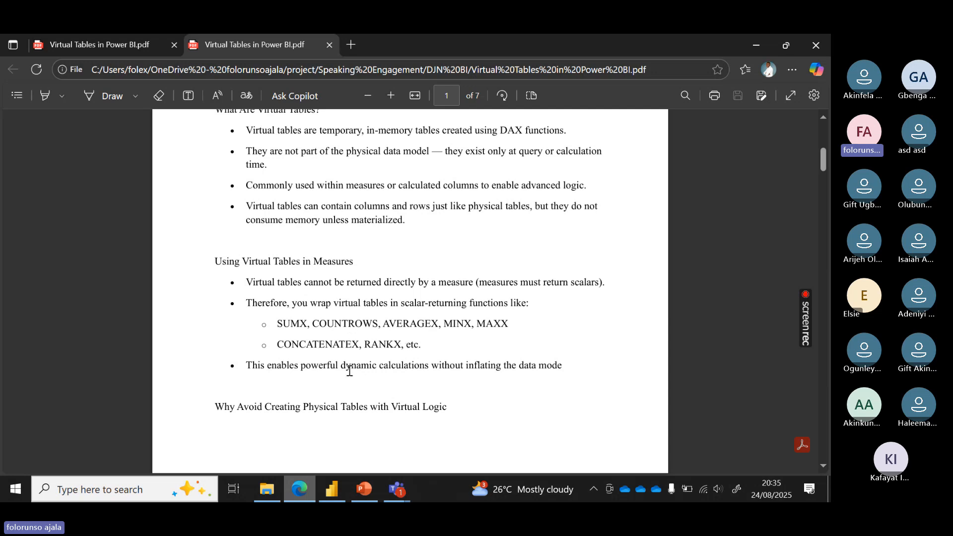
# Switch back to Power BI and examine how COUNTROWS wraps VALUES in the Unique Products Sold formula
pyautogui.click(332, 489)
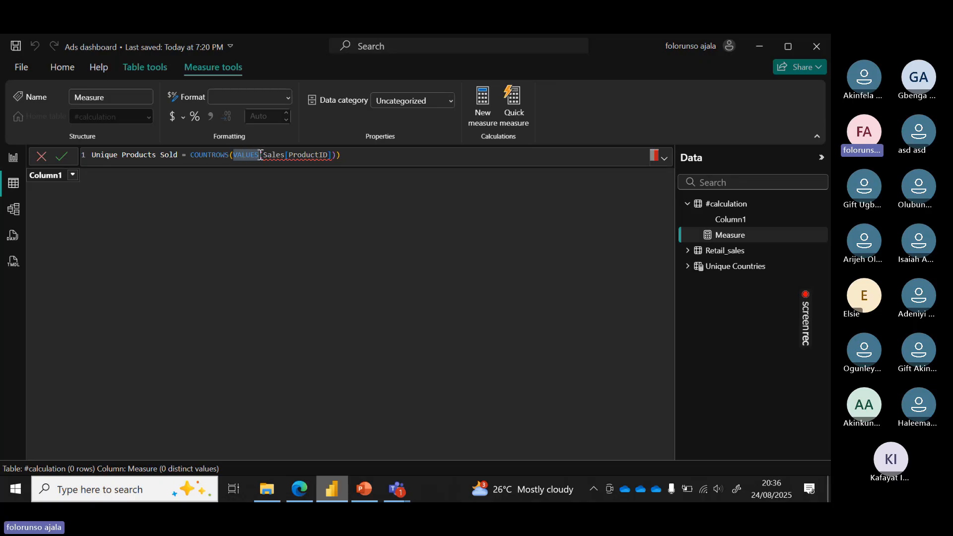
pyautogui.moveTo(200, 156); pyautogui.dragTo(201, 156)
pyautogui.hotkey('ctrl', 'z')
pyautogui.moveTo(191, 157); pyautogui.dragTo(260, 157)
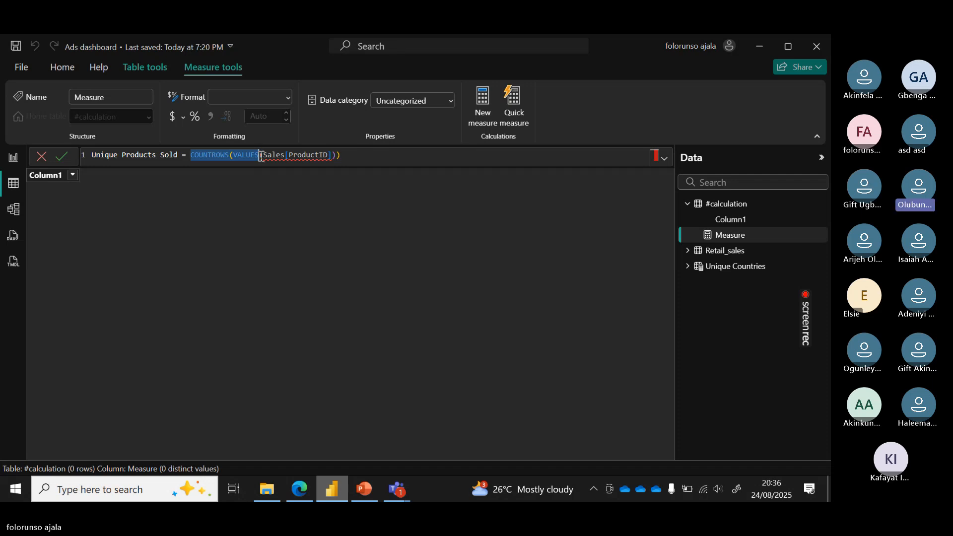
pyautogui.click(346, 155)
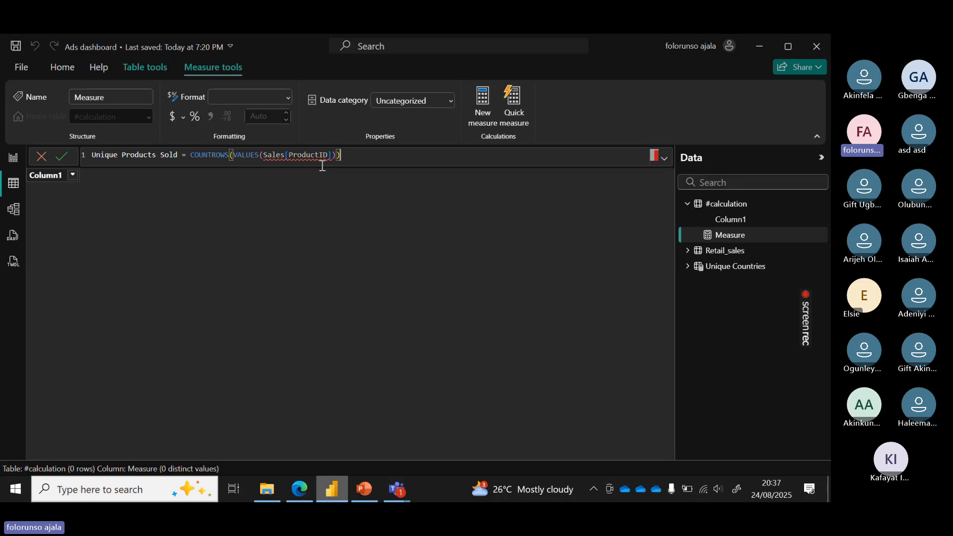
pyautogui.moveTo(233, 155); pyautogui.dragTo(260, 156)
# Replace the column reference inside VALUES with Retail_sales[customer_name] and commit the Unique Products Sold measure
pyautogui.moveTo(333, 154); pyautogui.dragTo(265, 154)
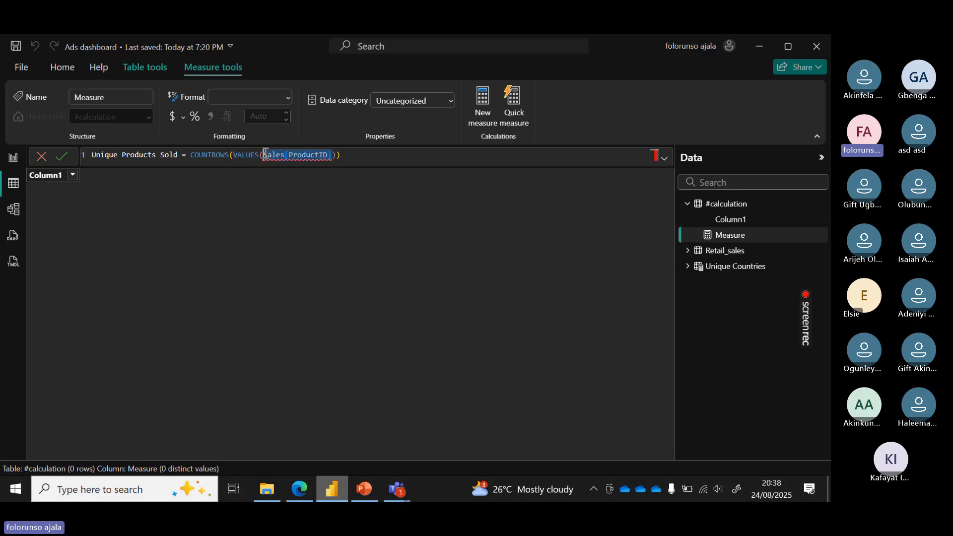
pyautogui.press('BackSpace')
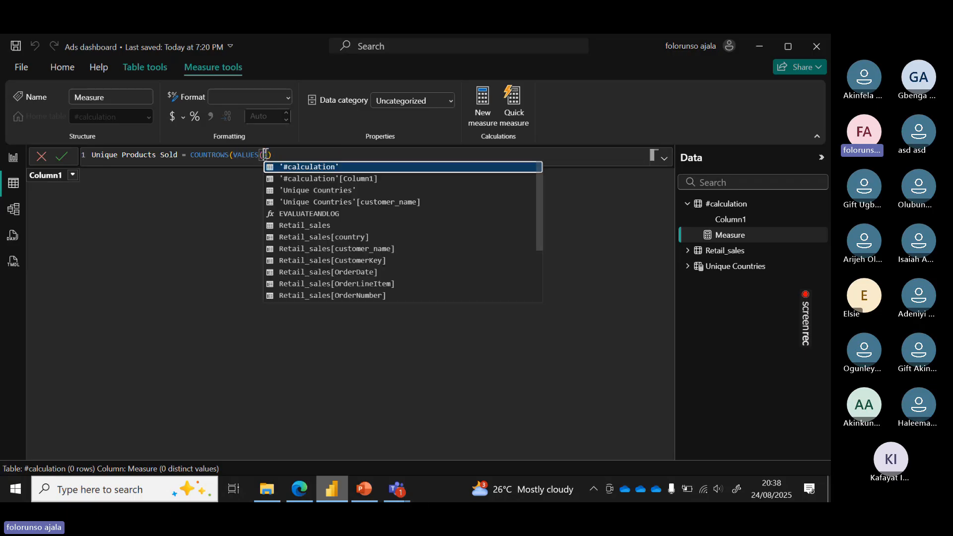
pyautogui.write('ret')
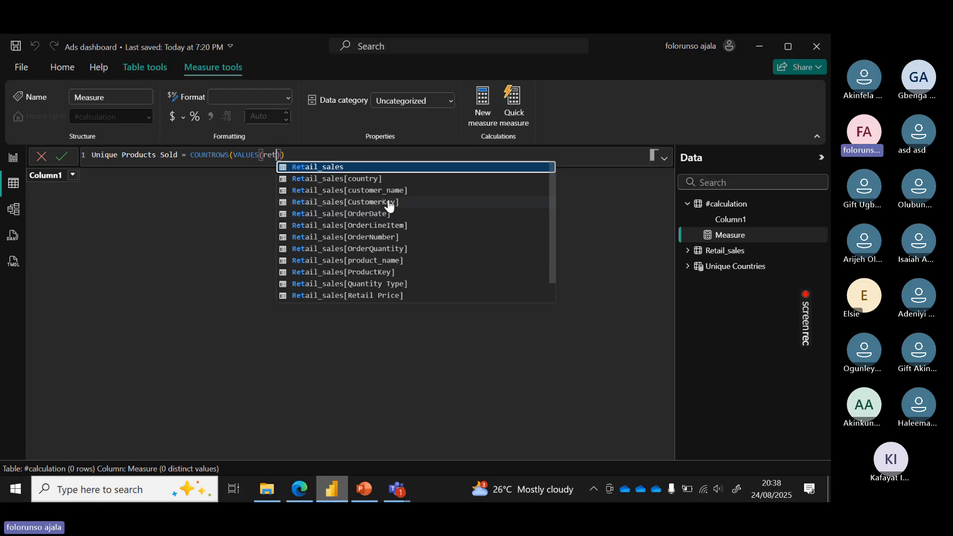
pyautogui.click(385, 191)
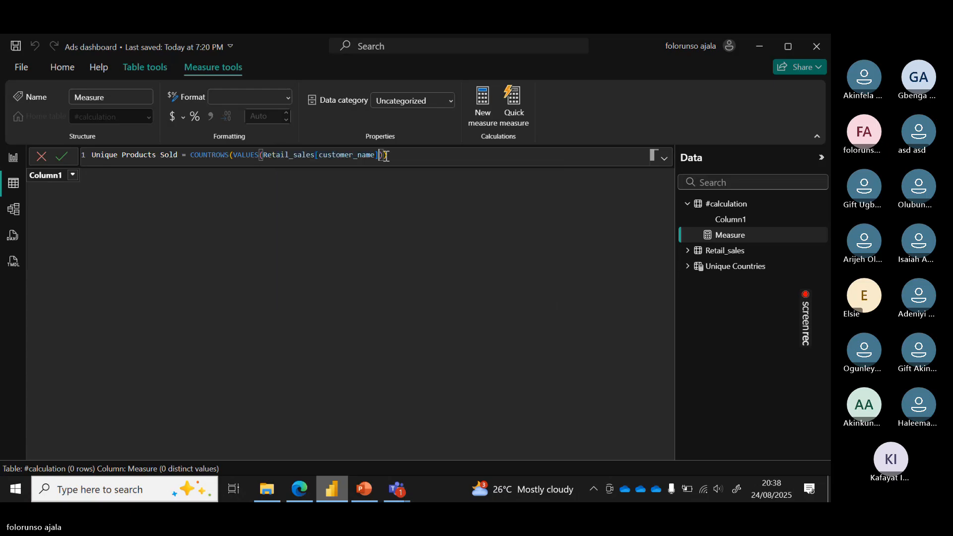
pyautogui.click(404, 155)
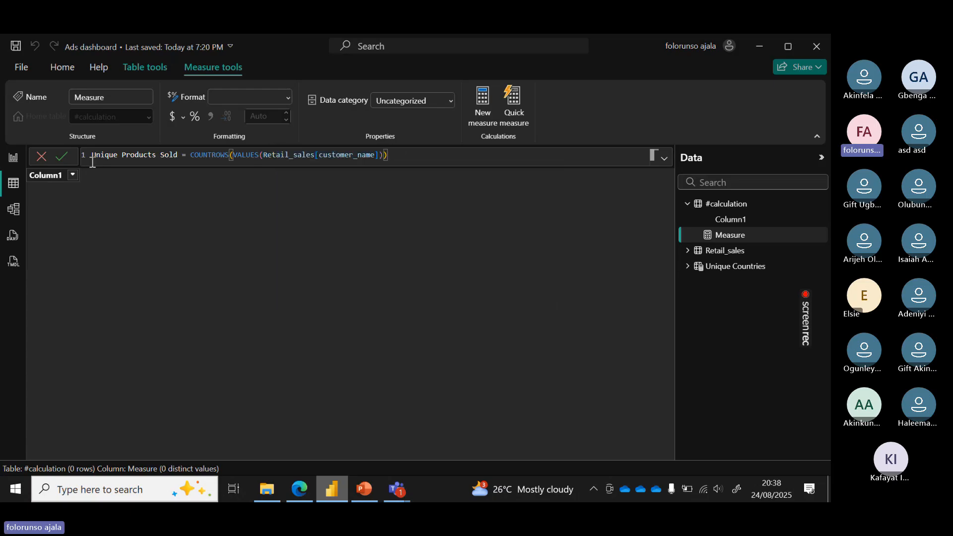
pyautogui.click(61, 157)
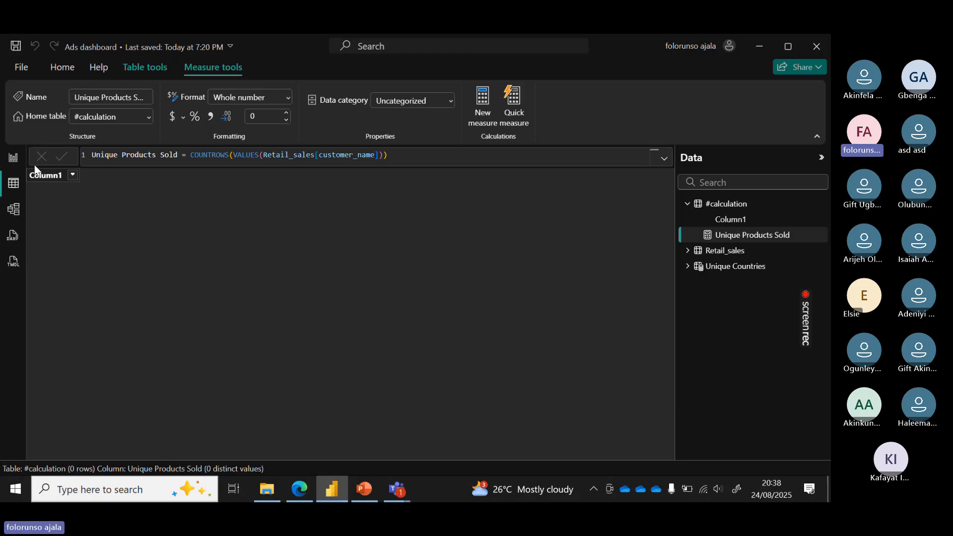
# Add the Unique Products Sold measure to Page 1 of the report, move its visual toward the middle, and change it to a card
pyautogui.click(15, 160)
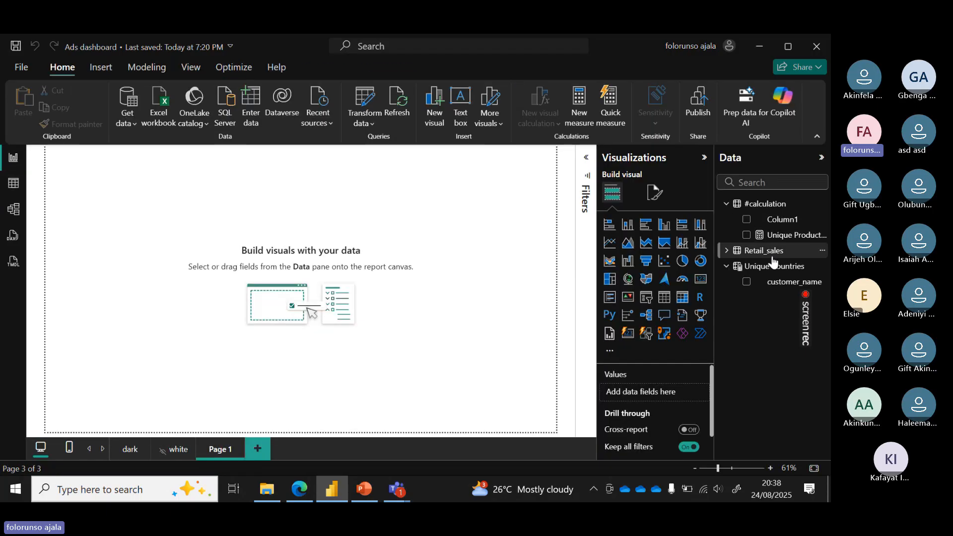
pyautogui.click(747, 235)
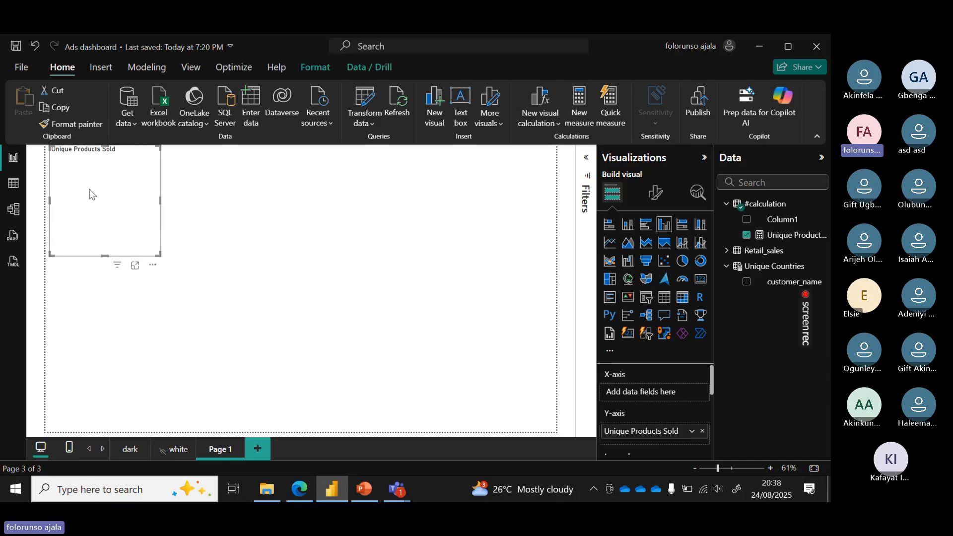
pyautogui.moveTo(89, 194); pyautogui.dragTo(256, 247)
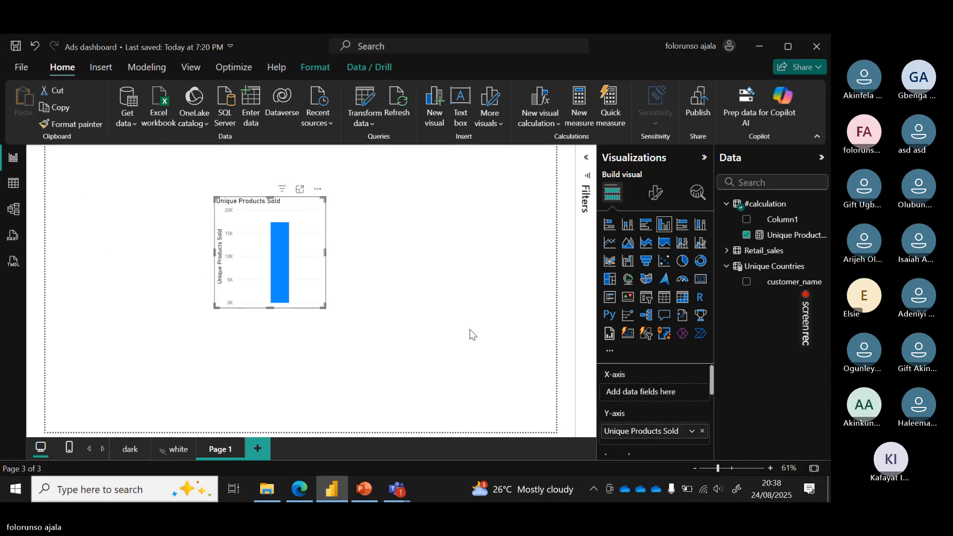
pyautogui.click(701, 280)
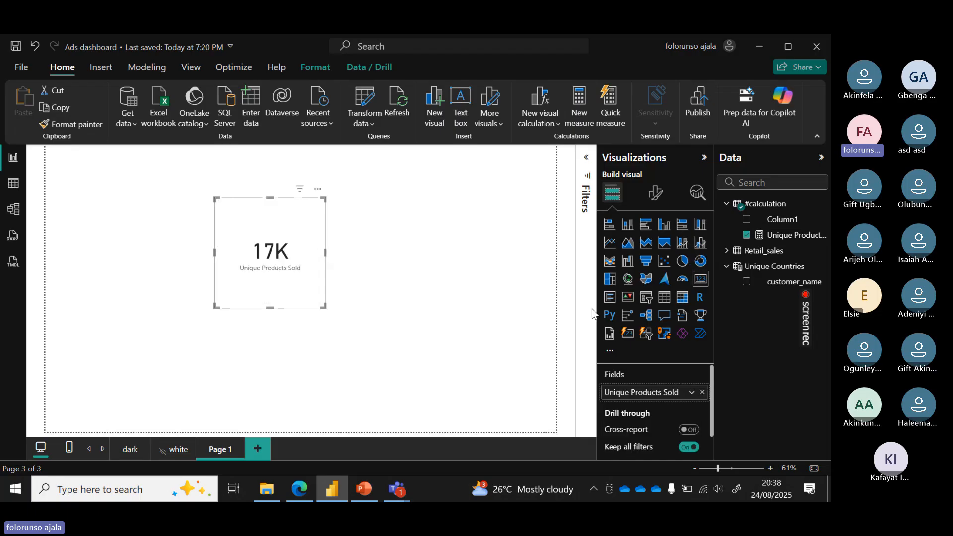
# Set the display units of the Unique Products Sold card's callout value to None
pyautogui.click(655, 192)
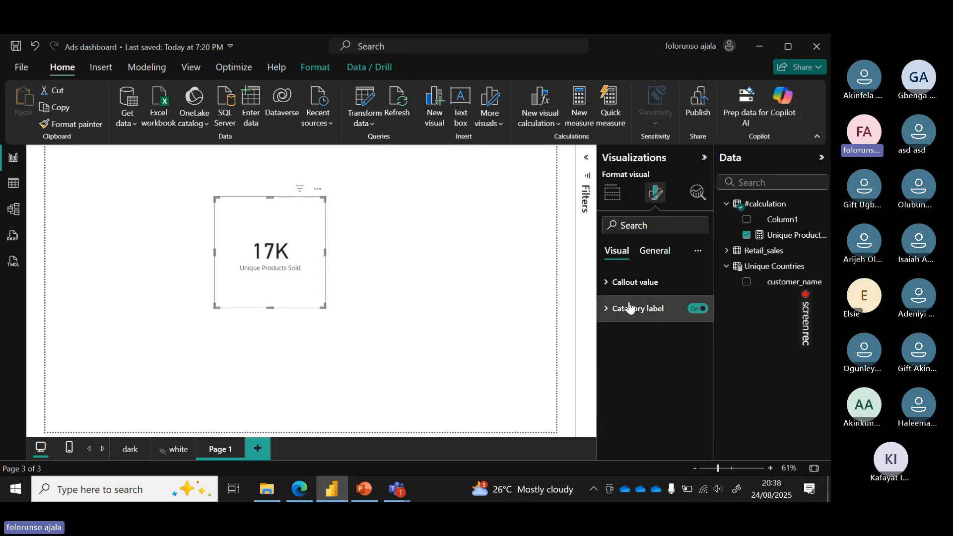
pyautogui.click(606, 282)
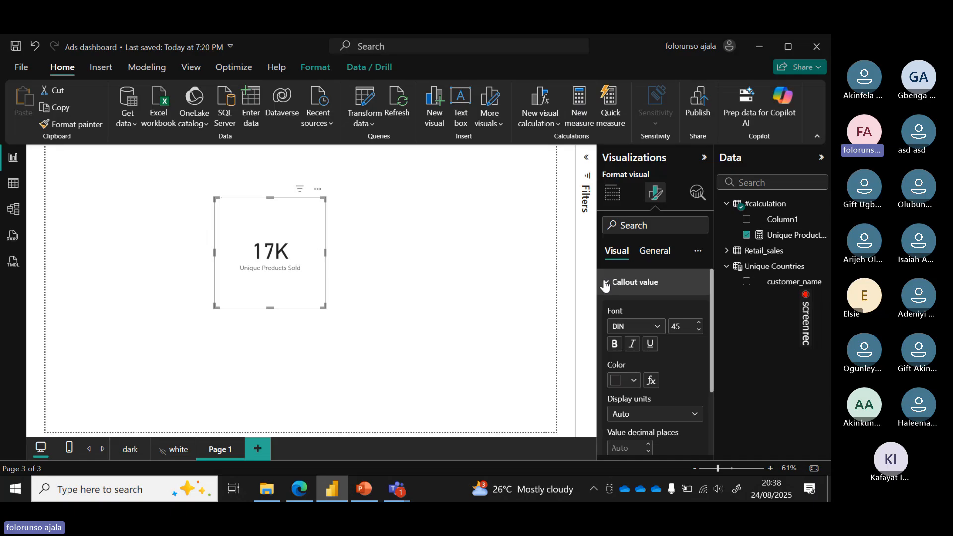
pyautogui.click(695, 417)
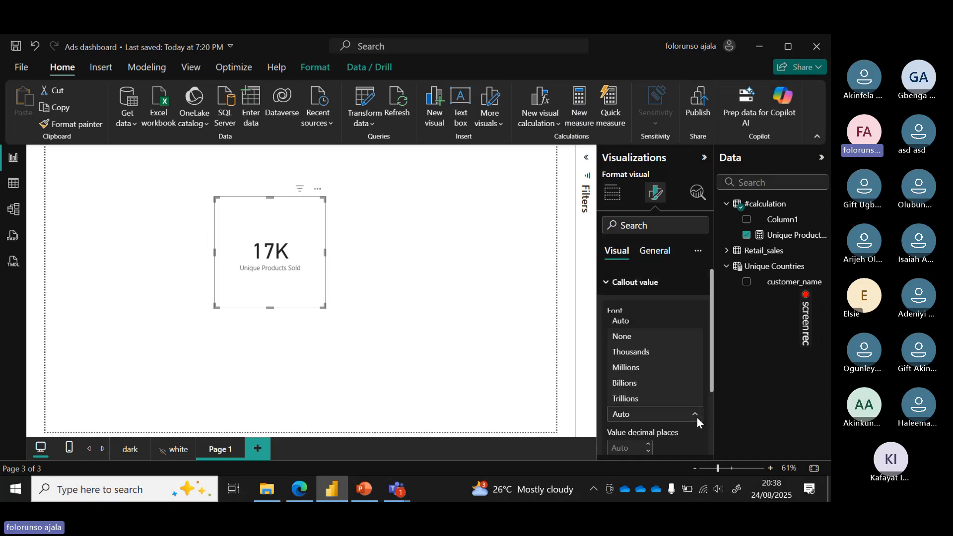
pyautogui.click(632, 337)
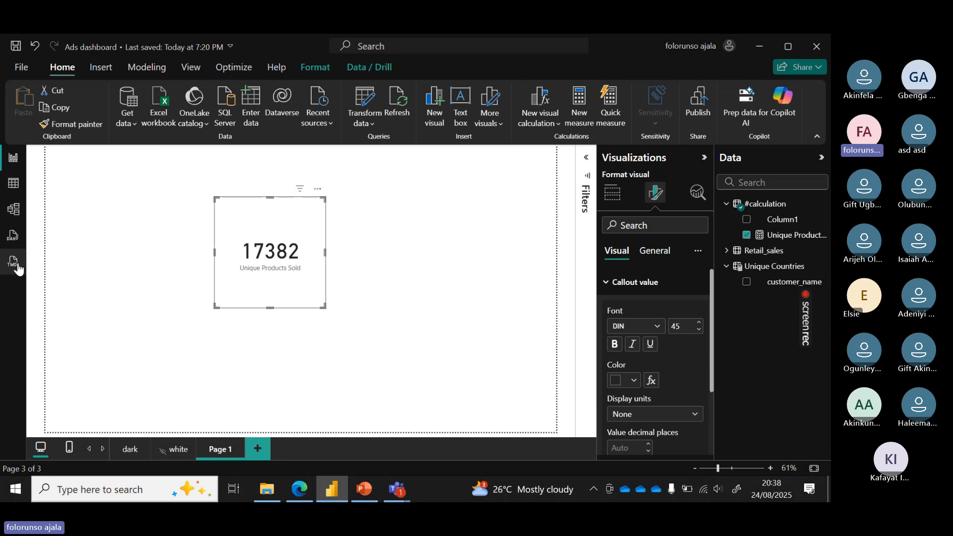
# Compare the row count of the Unique Countries table with the value on the report's Unique Products Sold card
pyautogui.click(14, 183)
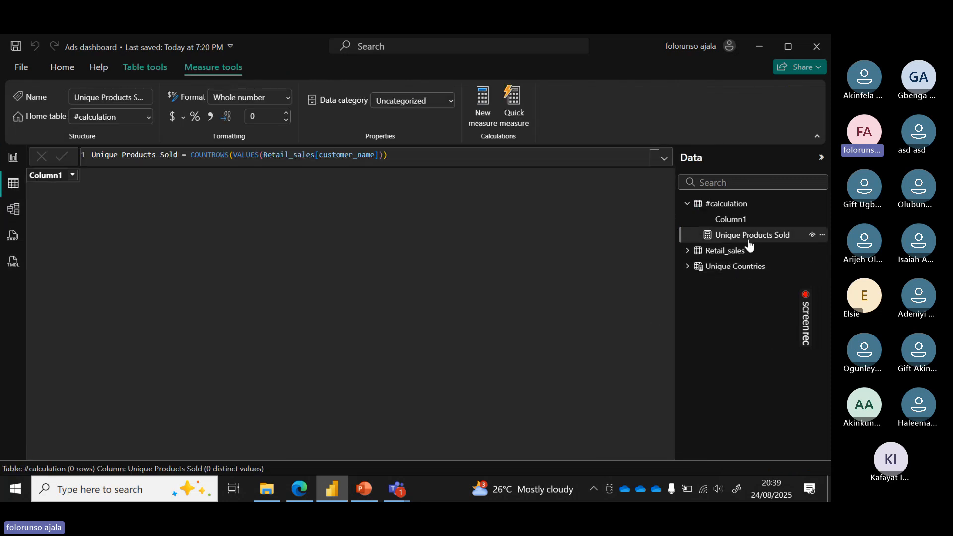
pyautogui.click(744, 276)
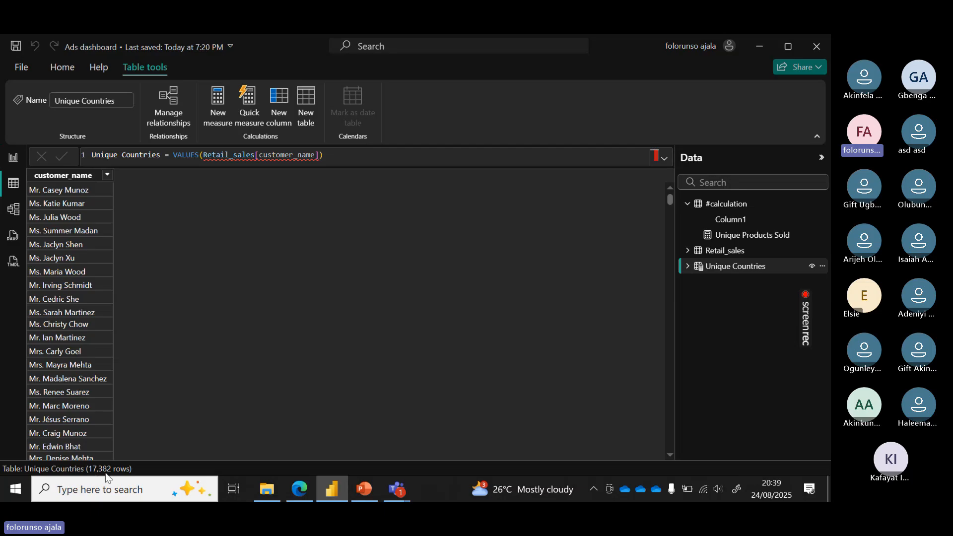
pyautogui.click(14, 159)
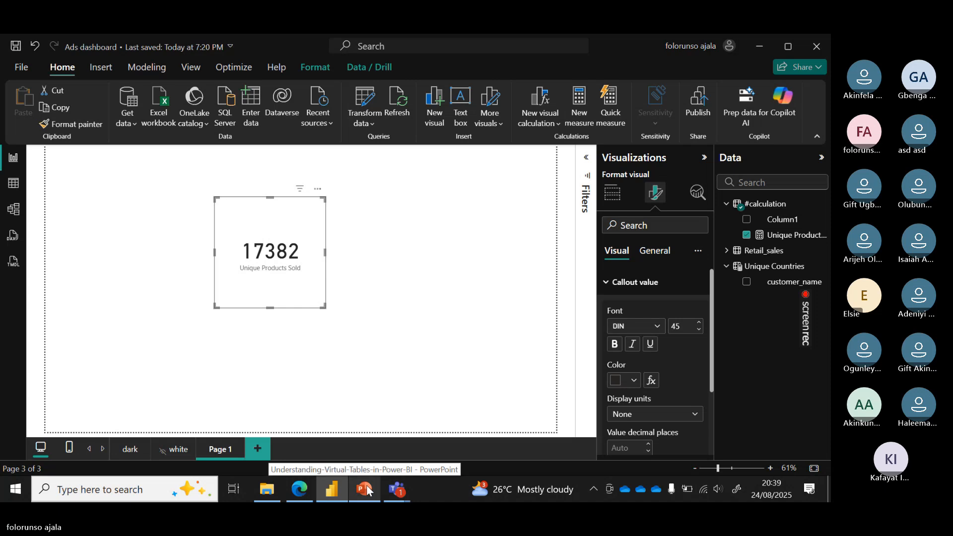
# Switch to the PDF guide in Edge, review the SUMMARIZE() section on page 3, and copy the Sales by Category example formula
pyautogui.click(303, 489)
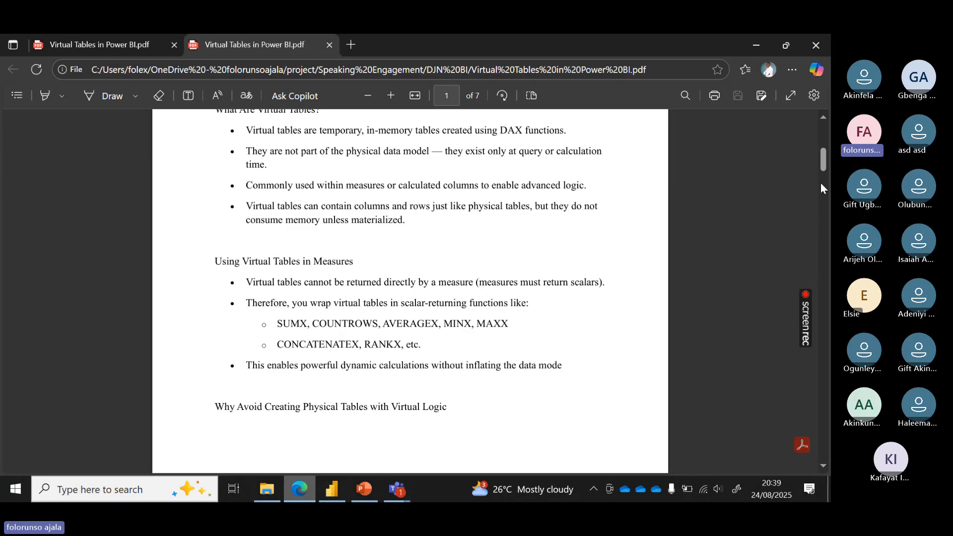
pyautogui.moveTo(822, 160); pyautogui.dragTo(827, 250)
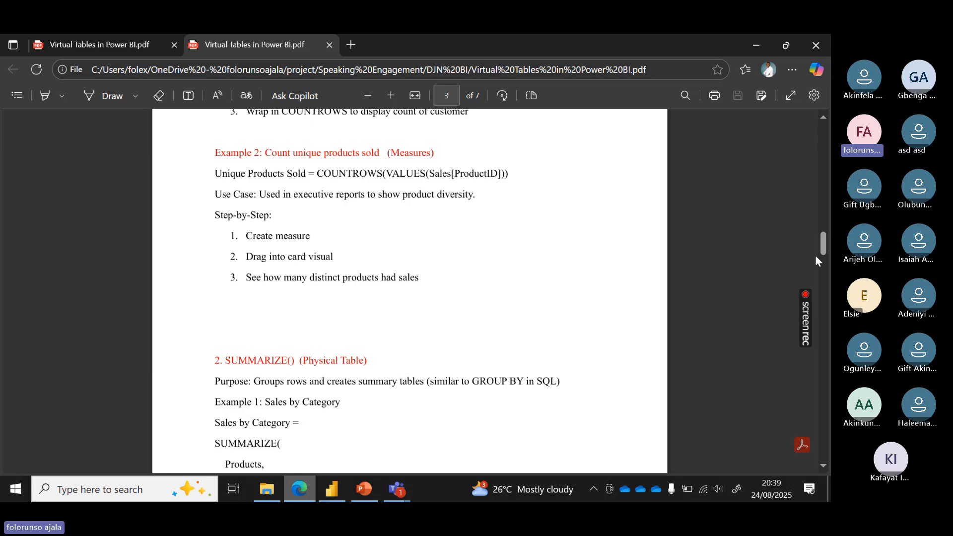
pyautogui.moveTo(821, 245)
pyautogui.mouseDown()
pyautogui.moveTo(820, 232)
pyautogui.moveTo(823, 262)
pyautogui.mouseUp()
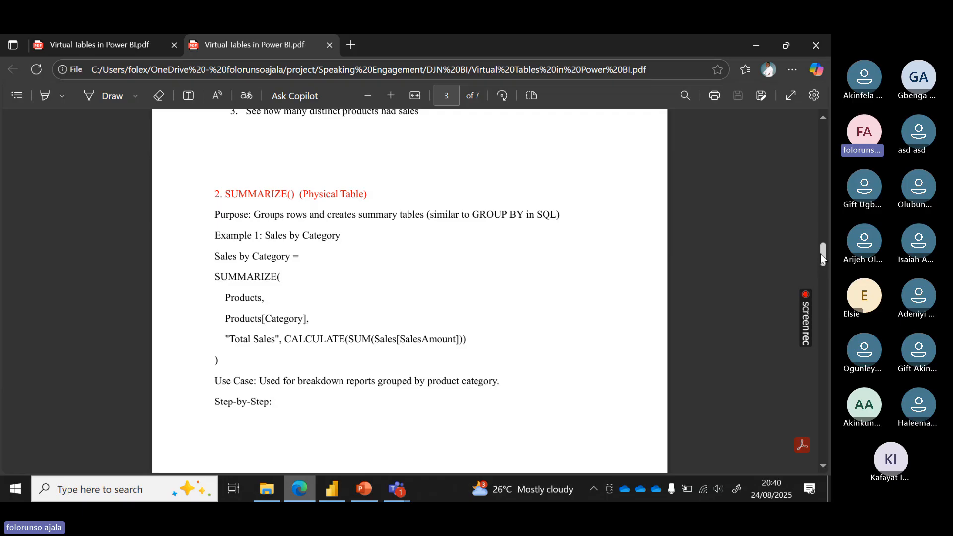
pyautogui.scroll(-3, 824, 263)
pyautogui.scroll(1, 800, 262)
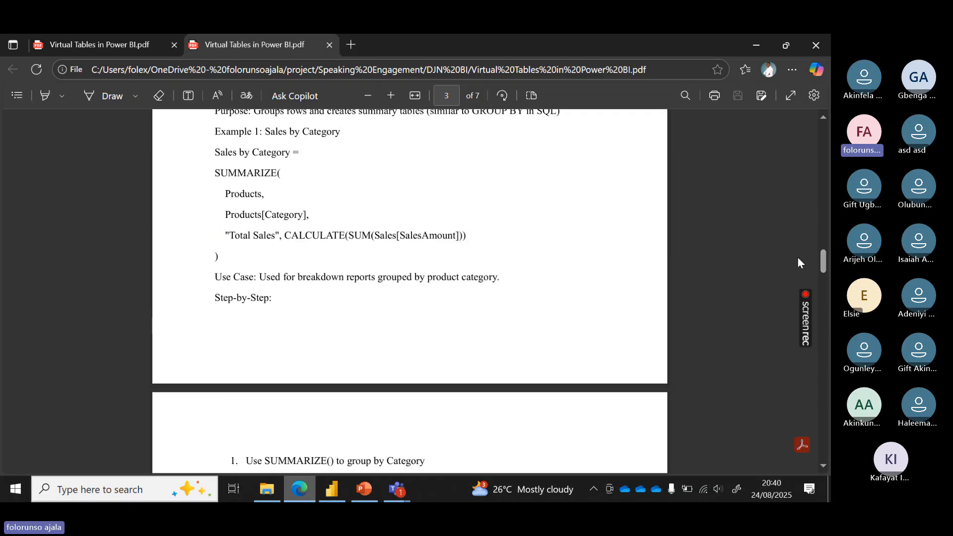
pyautogui.scroll(4, 822, 255)
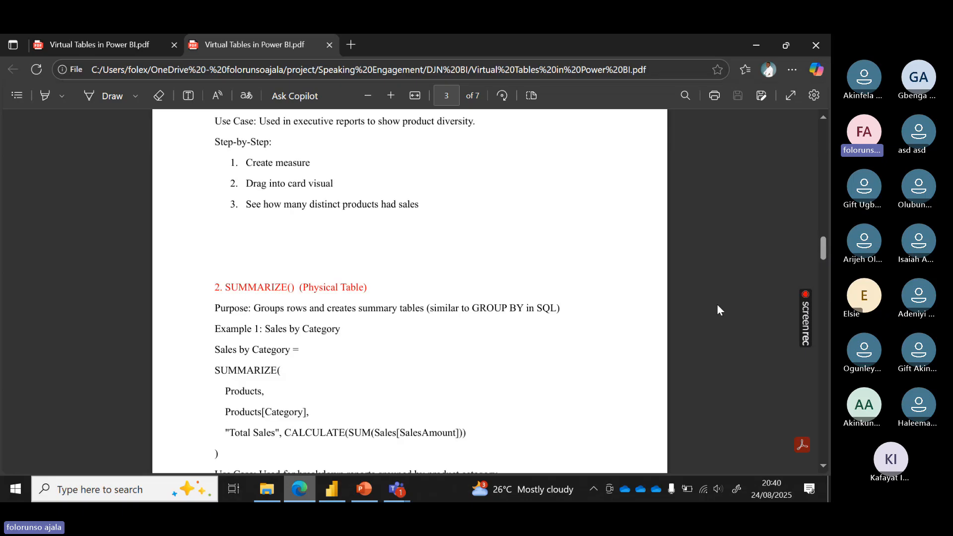
pyautogui.scroll(-3, 422, 263)
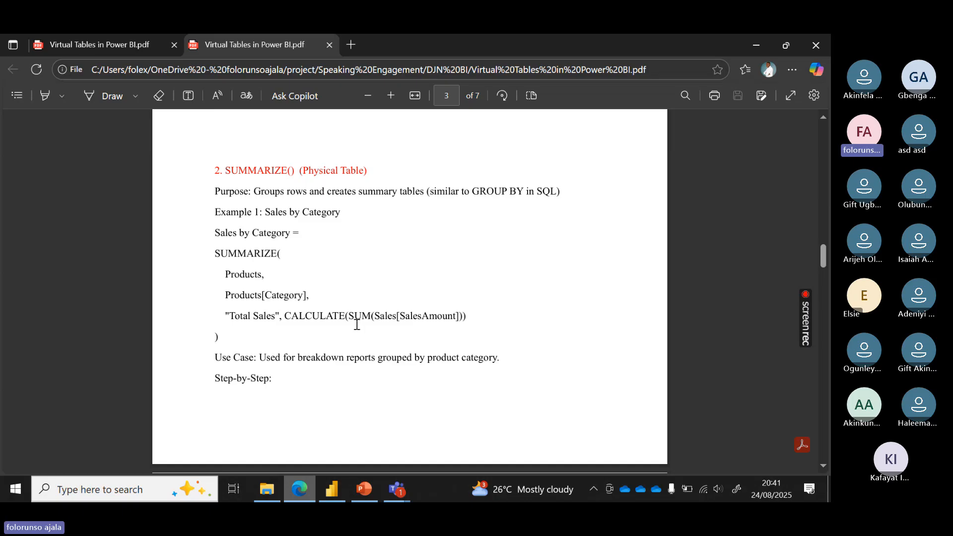
pyautogui.moveTo(820, 254); pyautogui.dragTo(821, 255)
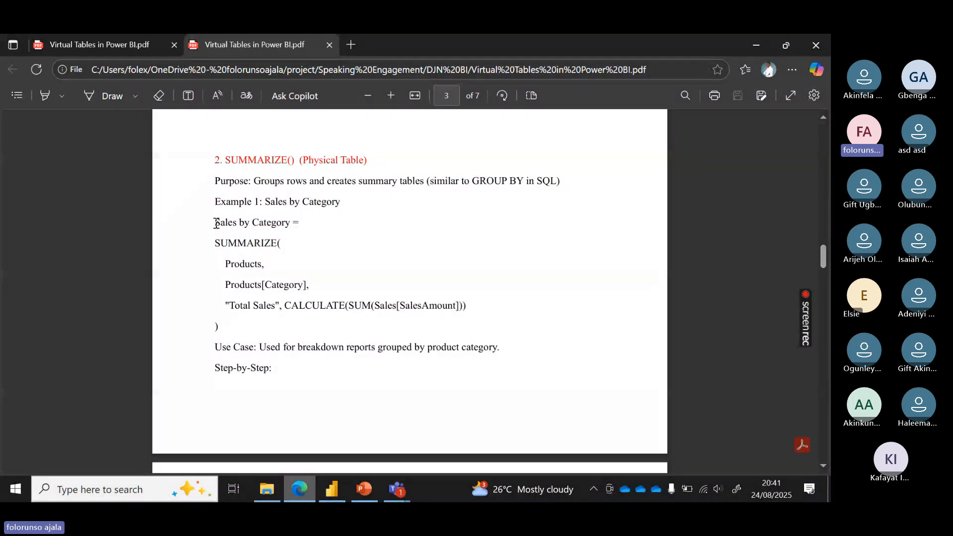
pyautogui.moveTo(216, 223); pyautogui.dragTo(238, 331)
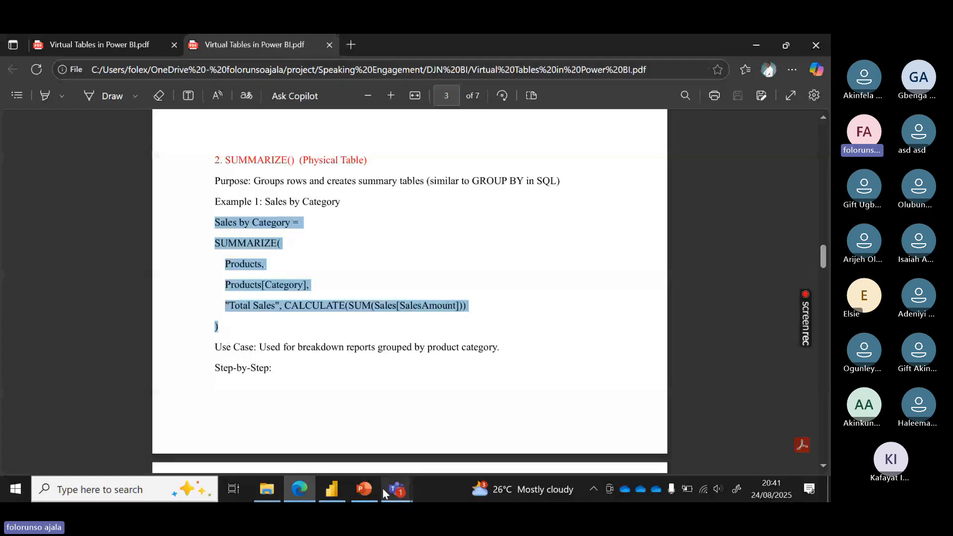
# Switch back to Power BI and delete the Unique Countries table from the model
pyautogui.click(336, 494)
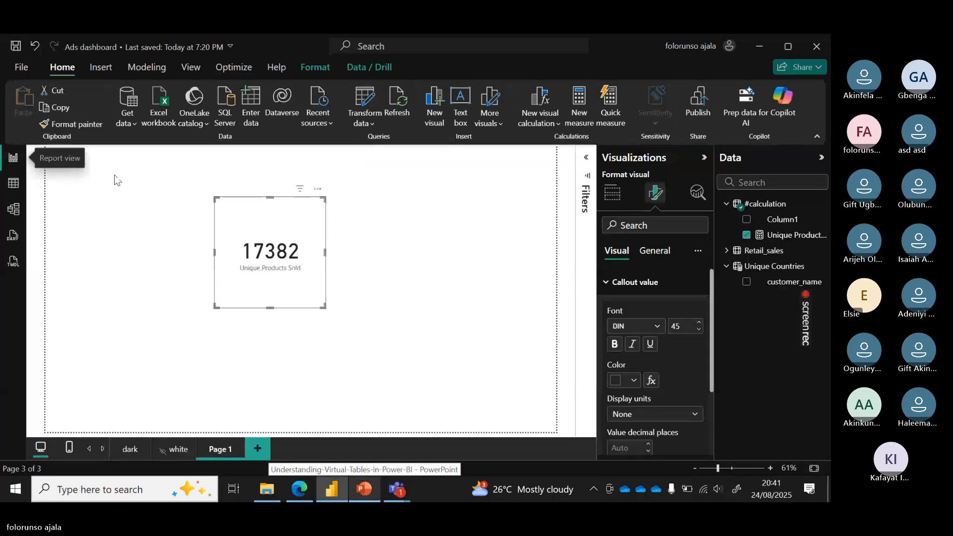
pyautogui.click(13, 183)
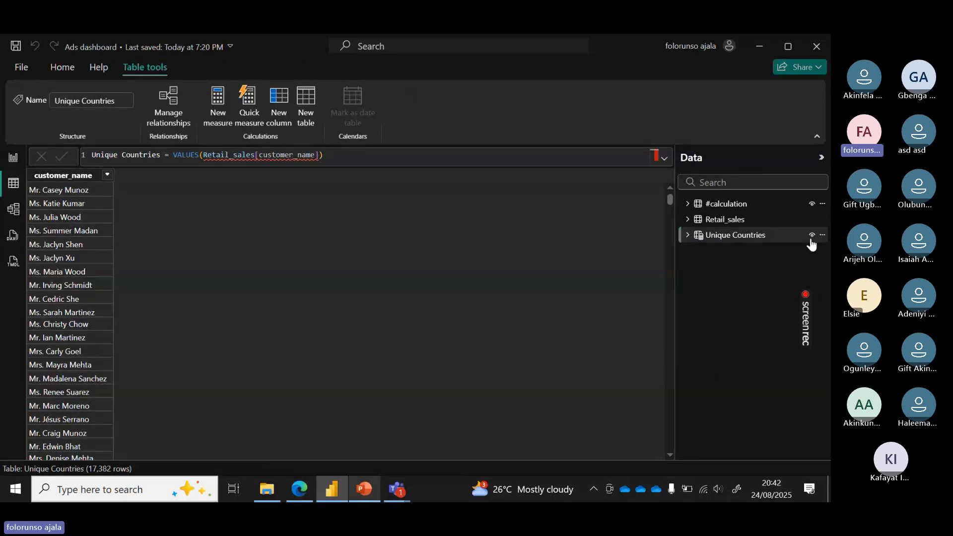
pyautogui.click(823, 236)
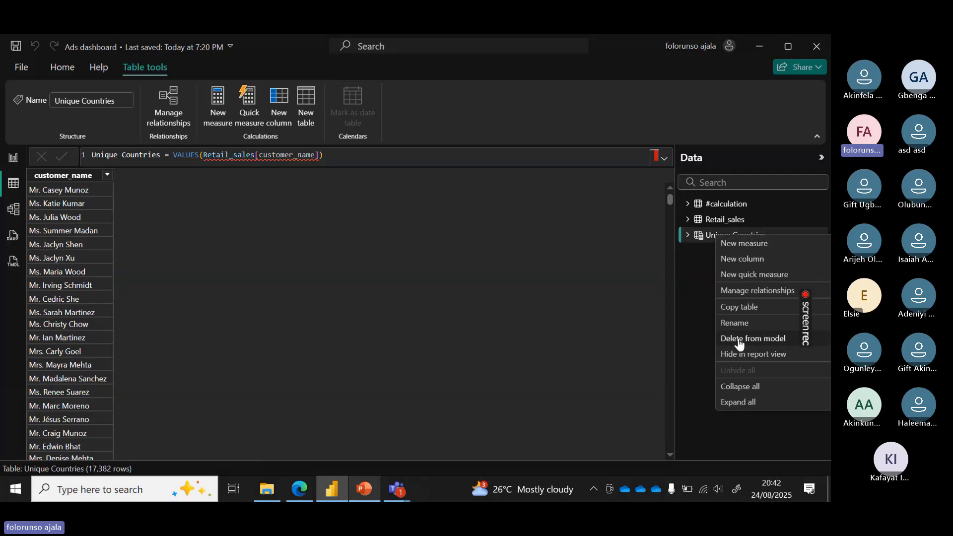
pyautogui.click(738, 340)
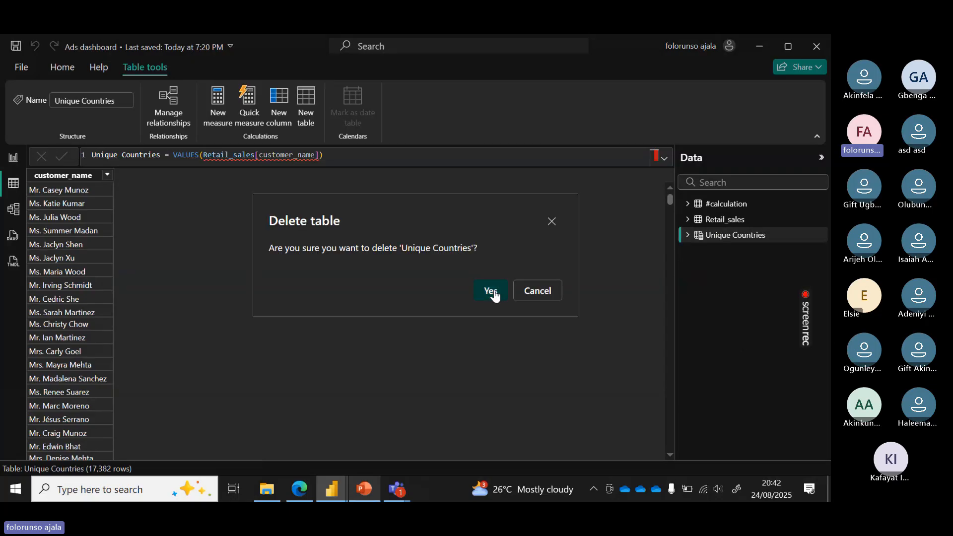
pyautogui.click(493, 292)
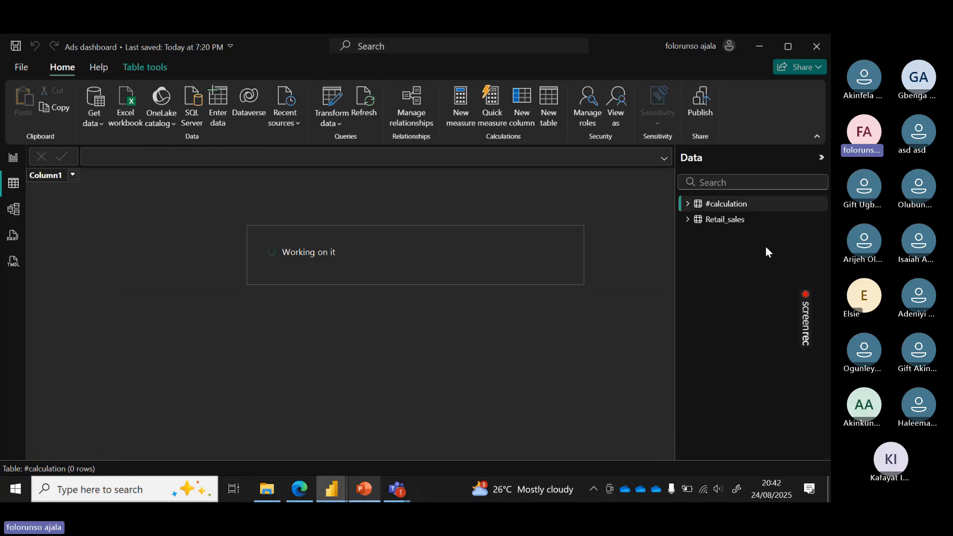
# Check the Retail_sales table's data and the remaining tables in the model diagram
pyautogui.click(716, 221)
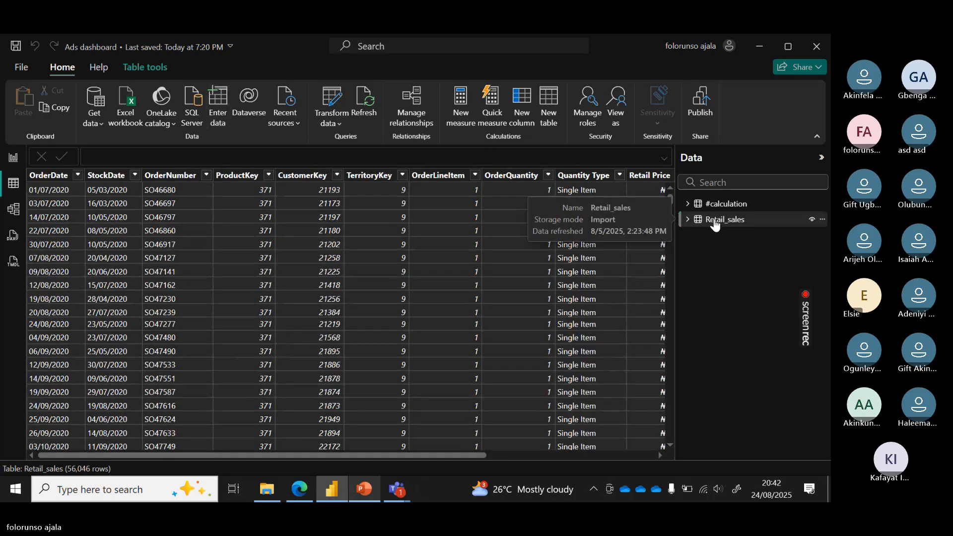
pyautogui.click(13, 212)
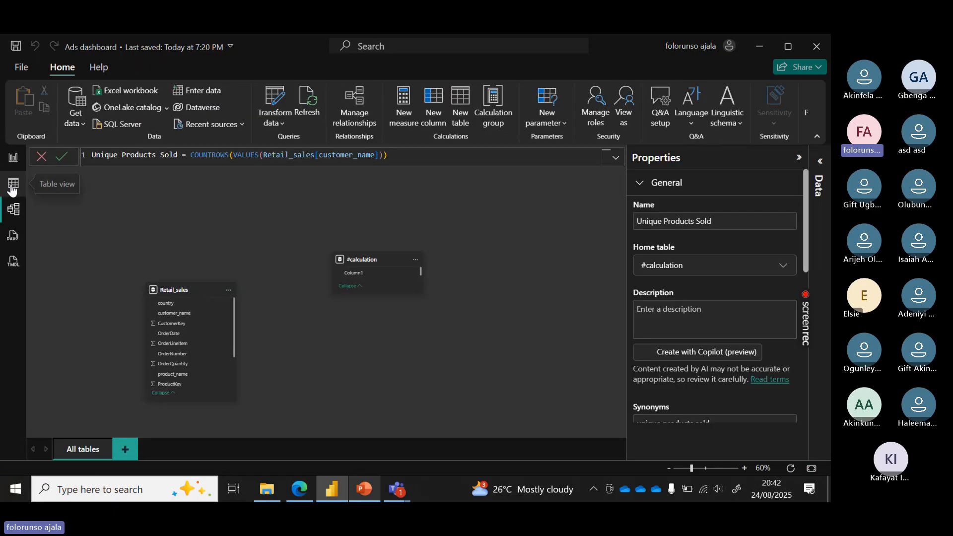
pyautogui.click(12, 186)
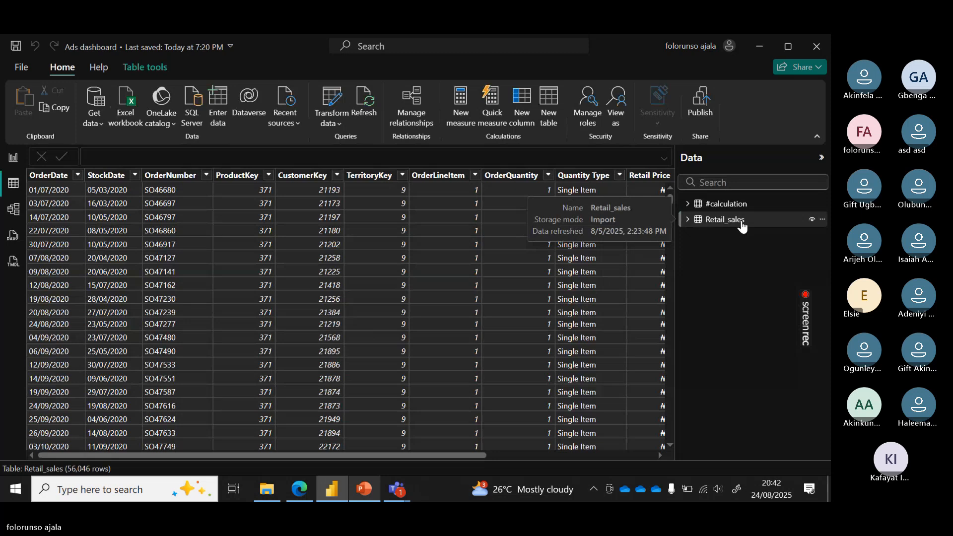
# Create a new calculated table using the copied Sales by Category SUMMARIZE formula
pyautogui.click(555, 106)
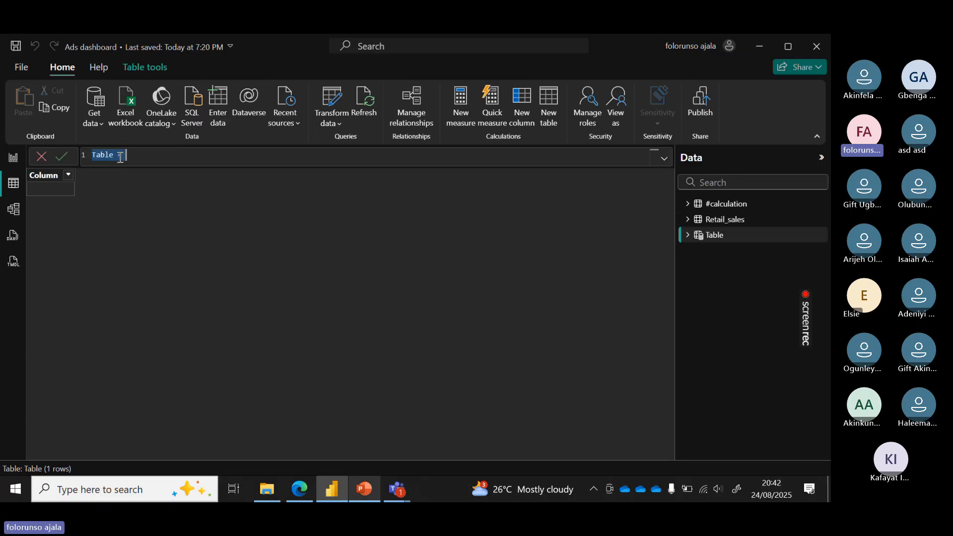
pyautogui.press('BackSpace')
pyautogui.write('Sales by Category = SUMMARIZE( Products, Products[Category], "Total Sales", CALCULATE(SUM(Sales[SalesAmount])) )')
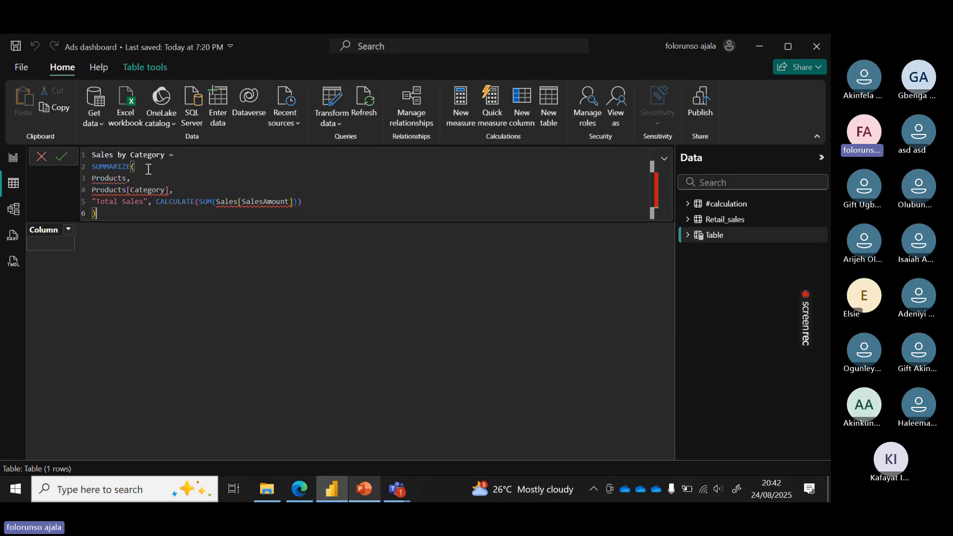
# Replace Sales with Revenue in the calculated table's name and remove the final letter of Category, giving Revenue by Categor
pyautogui.click(113, 155)
pyautogui.press('BackSpace')
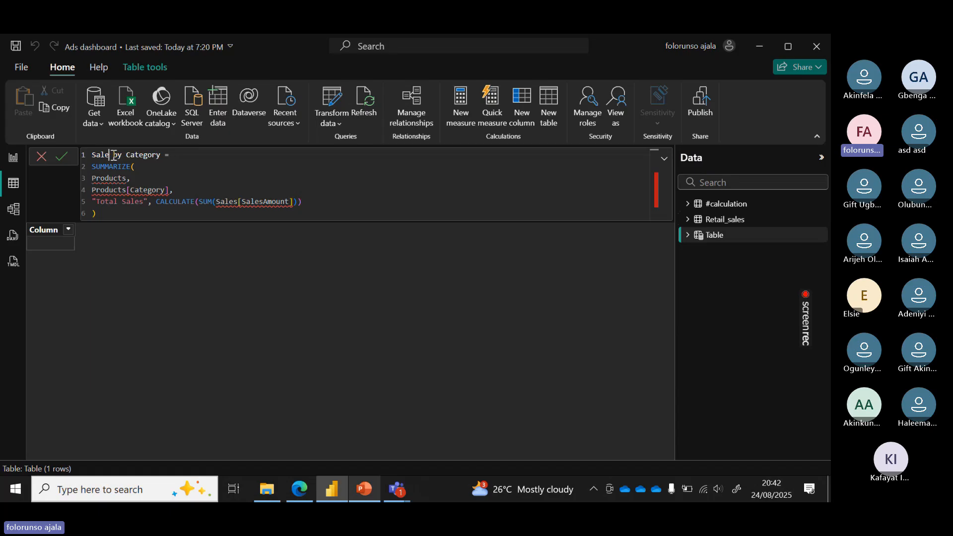
pyautogui.press('BackSpace')
pyautogui.press('BackSpace')
pyautogui.press('BackSpace')
pyautogui.press('BackSpace')
pyautogui.write('Re')
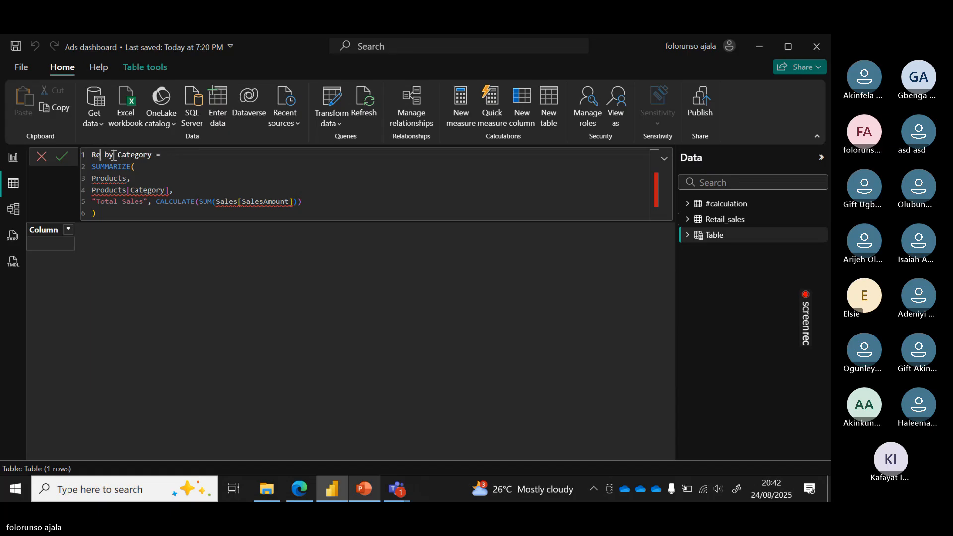
pyautogui.write('venue')
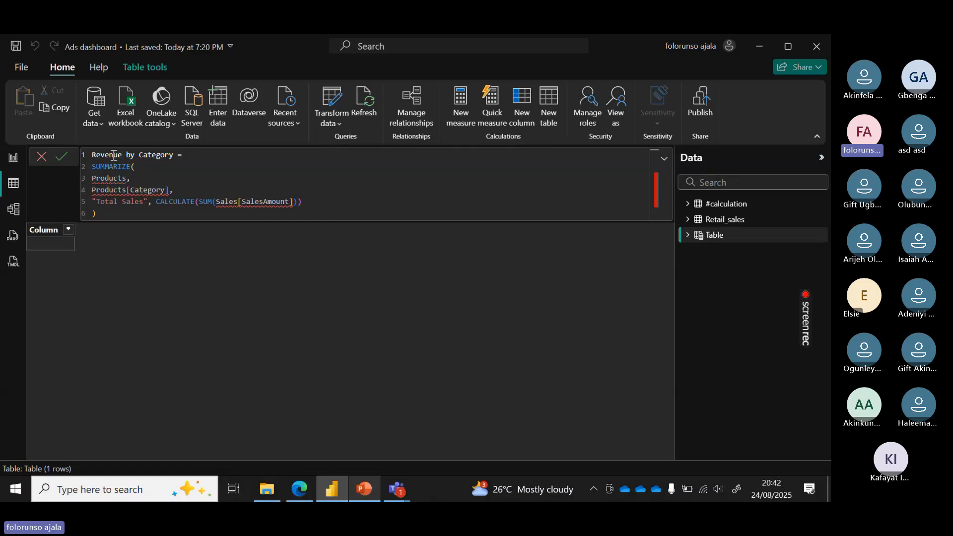
pyautogui.click(174, 155)
pyautogui.press('BackSpace')
# Look through the Retail_sales columns for fields to use in the summary, and return to the Revenue by Categor table
pyautogui.click(719, 219)
pyautogui.click(726, 221)
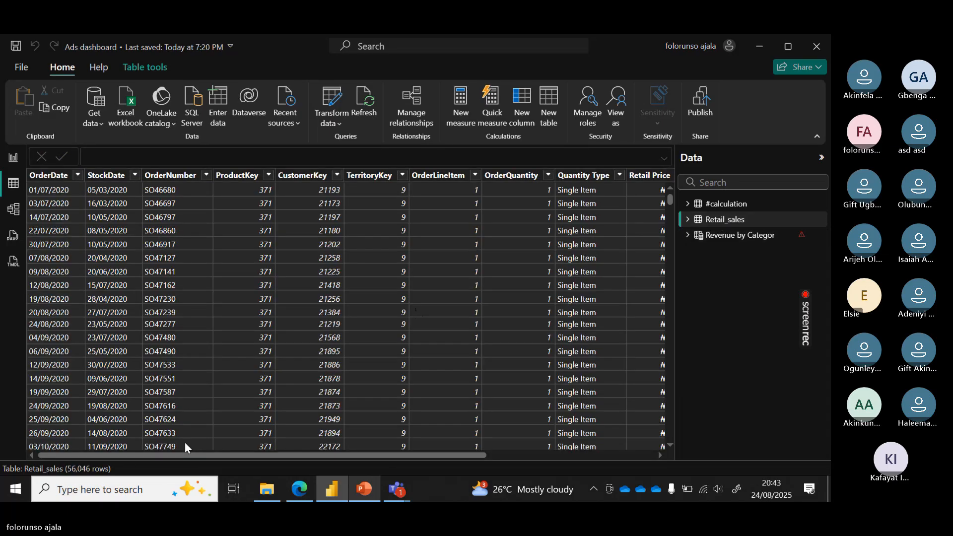
pyautogui.moveTo(136, 456); pyautogui.dragTo(465, 465)
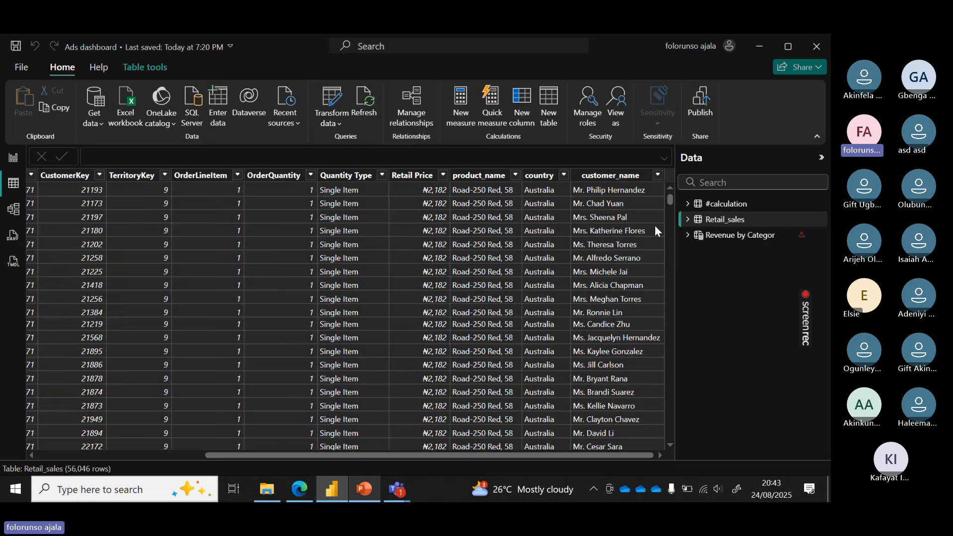
pyautogui.click(724, 234)
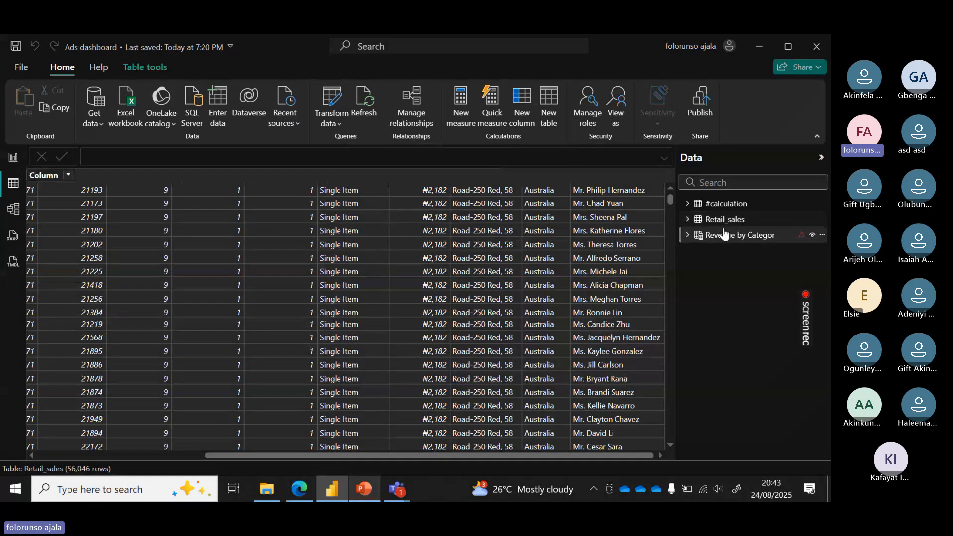
# Change the calculated table's name in the formula to Revenue by country
pyautogui.click(171, 155)
pyautogui.press('BackSpace')
pyautogui.press('BackSpace')
pyautogui.press('BackSpace')
pyautogui.press('BackSpace')
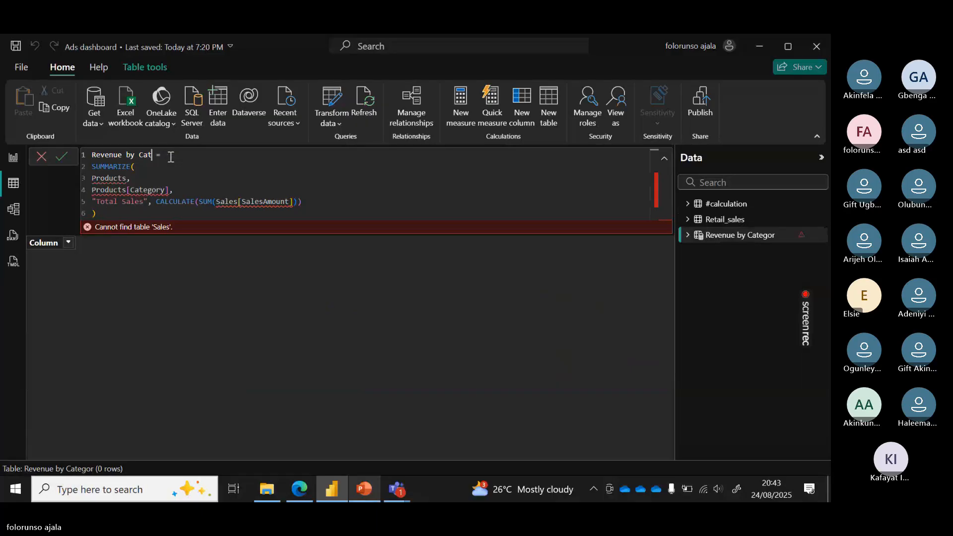
pyautogui.press('BackSpace')
pyautogui.press('BackSpace')
pyautogui.press('BackSpace')
pyautogui.write('ca')
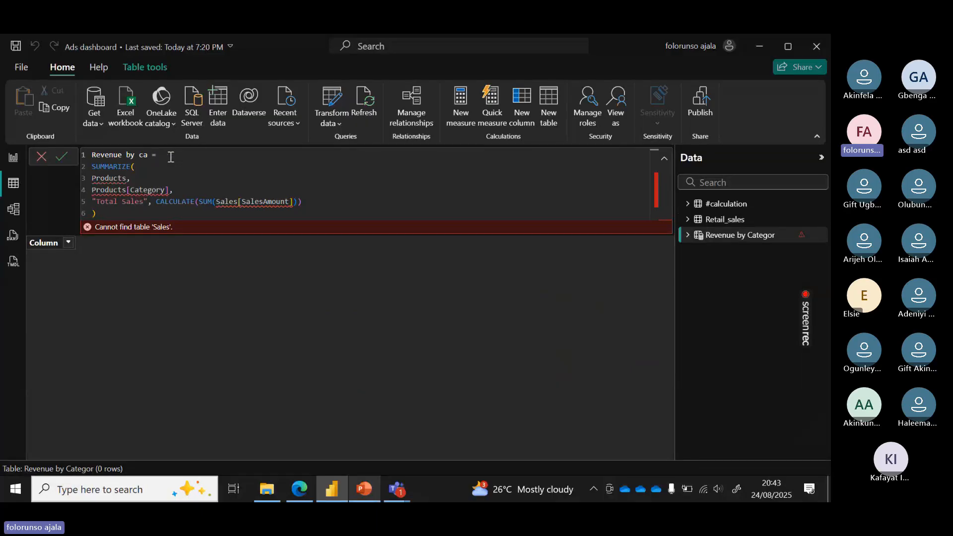
pyautogui.press('BackSpace')
pyautogui.write('ountry')
# Replace the Products table argument of SUMMARIZE with Retail_sales
pyautogui.click(127, 179)
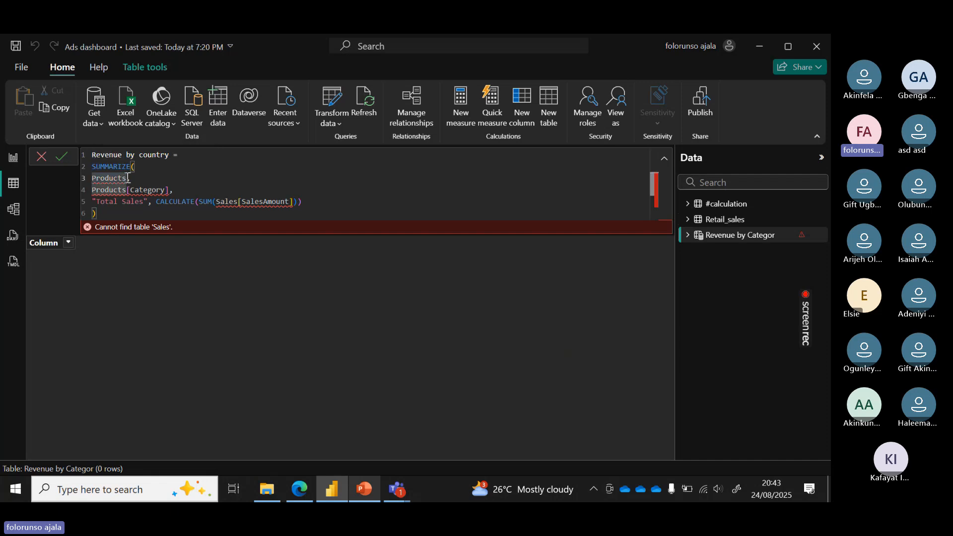
pyautogui.moveTo(128, 178); pyautogui.dragTo(89, 179)
pyautogui.write('re,')
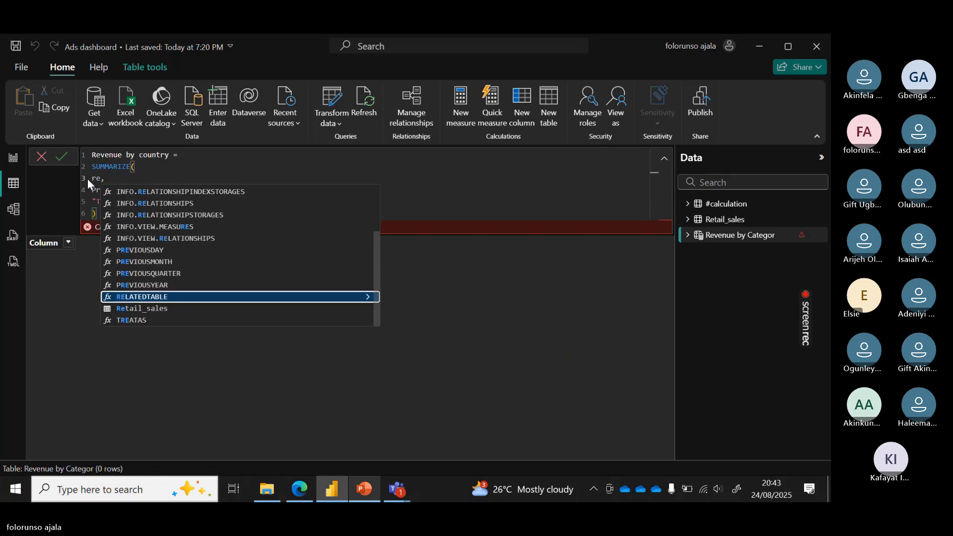
pyautogui.click(140, 309)
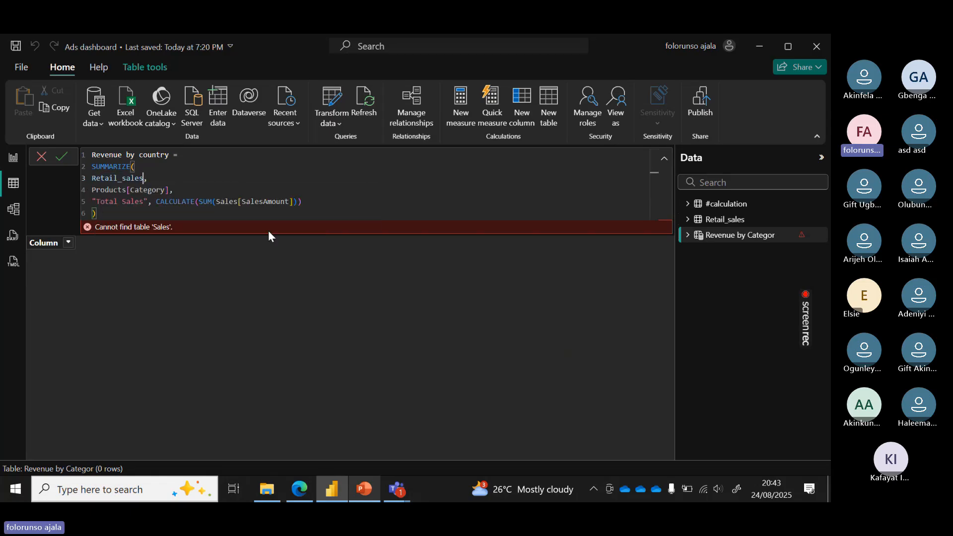
# Replace the grouping column Products[Category] with Retail_sales[country], keeping the comma that follows it
pyautogui.click(171, 190)
pyautogui.write(',')
pyautogui.click(171, 191)
pyautogui.write(',')
pyautogui.moveTo(169, 190); pyautogui.dragTo(92, 190)
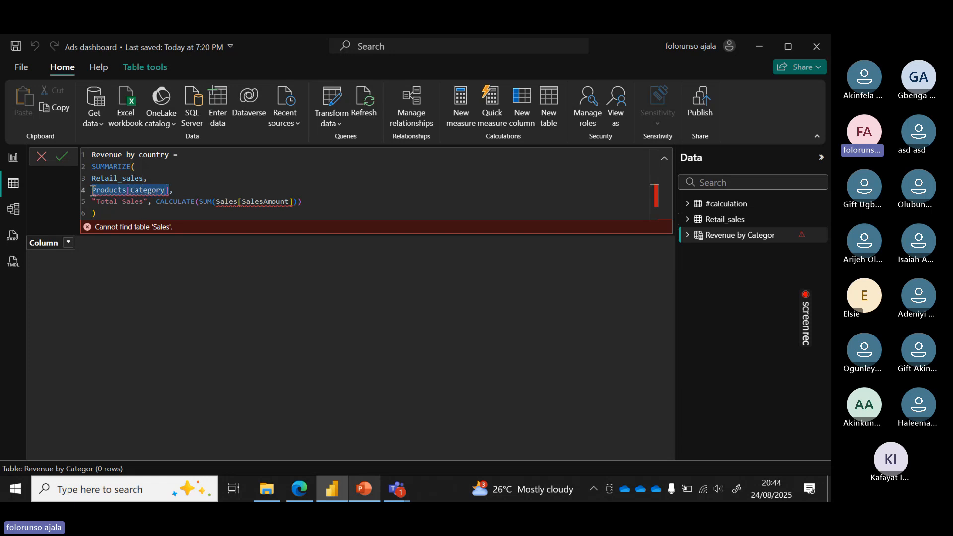
pyautogui.write('co,')
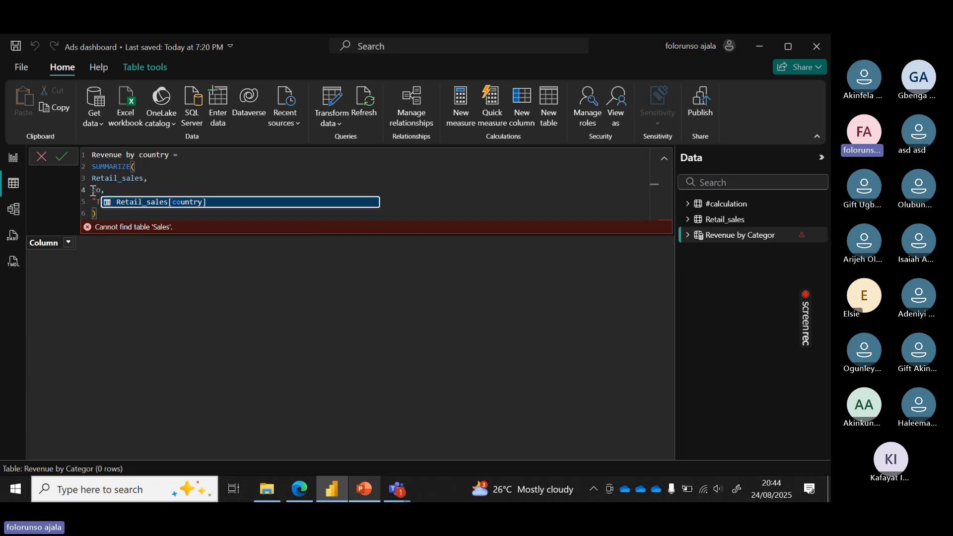
pyautogui.click(134, 203)
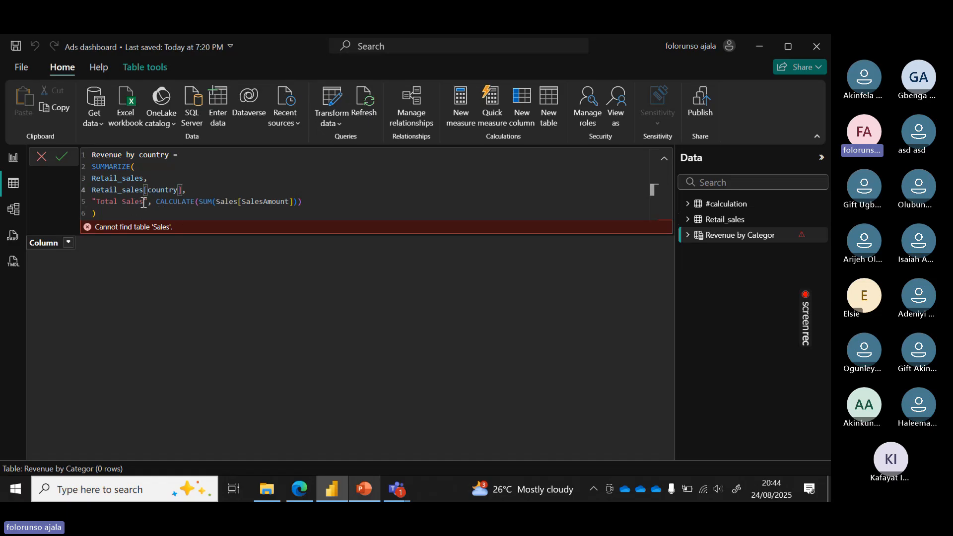
# Rename the summary column in the SUMMARIZE formula from Total Sales to Revenue
pyautogui.moveTo(144, 202); pyautogui.dragTo(98, 202)
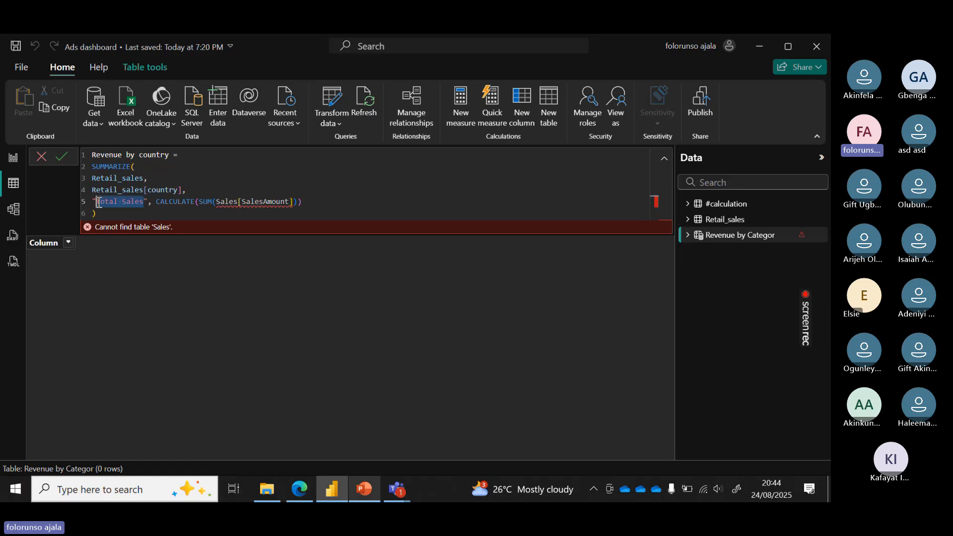
pyautogui.press('BackSpace')
pyautogui.write('Revenue')
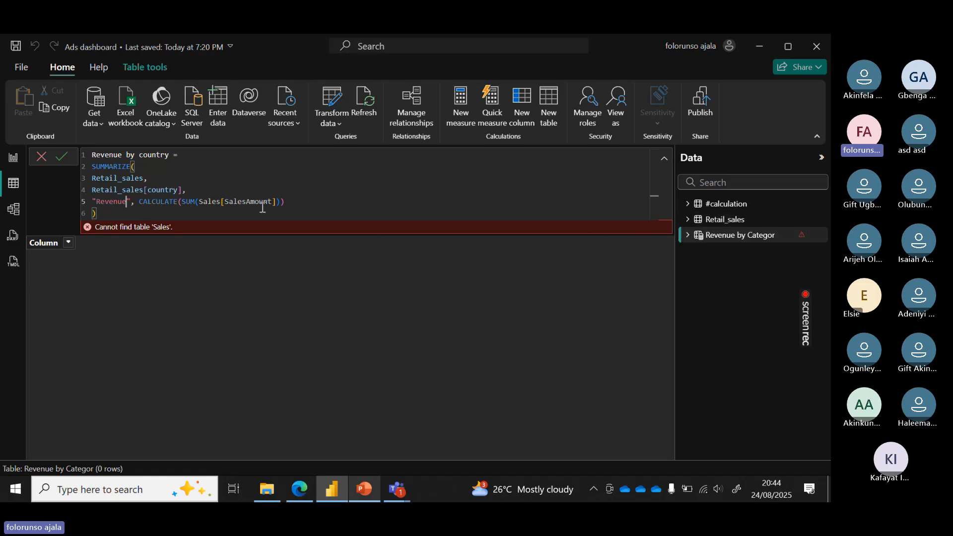
# Examine the Retail_sales columns for fields that give revenue, and check the distinct values of the country column
pyautogui.click(733, 220)
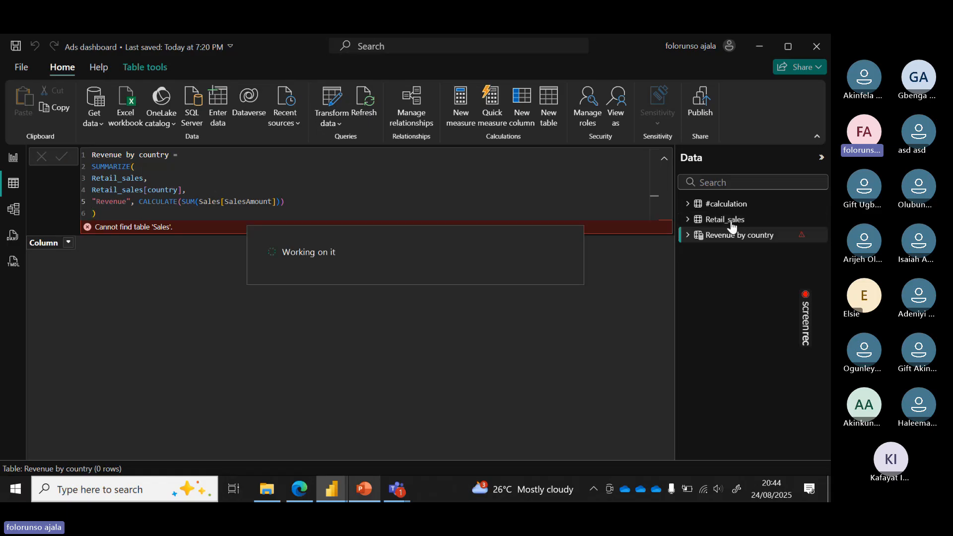
pyautogui.click(728, 219)
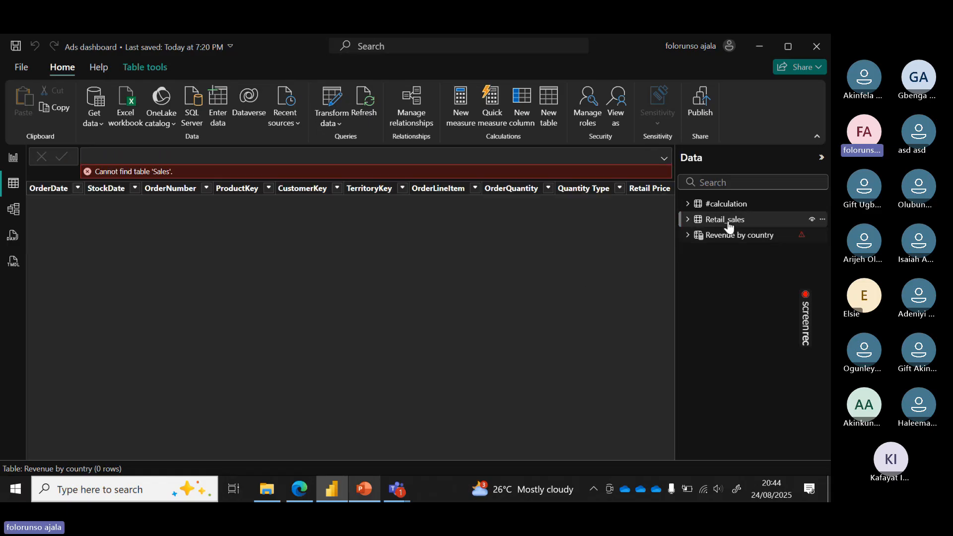
pyautogui.moveTo(243, 454); pyautogui.dragTo(410, 453)
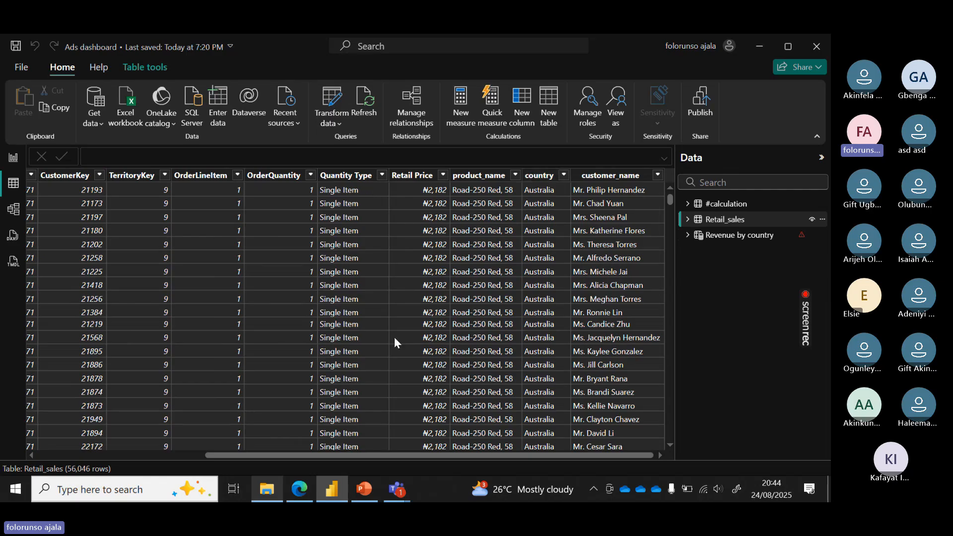
pyautogui.moveTo(322, 455); pyautogui.dragTo(78, 457)
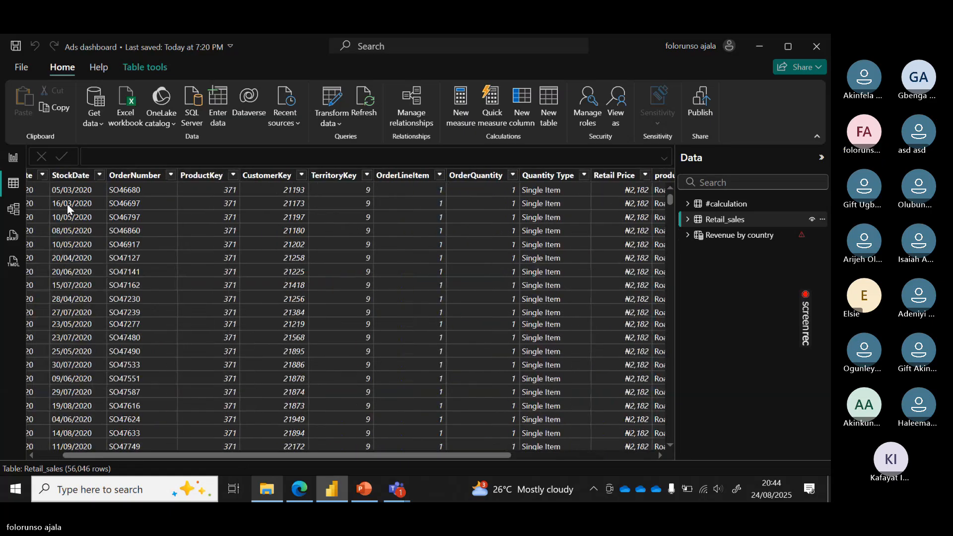
pyautogui.click(734, 237)
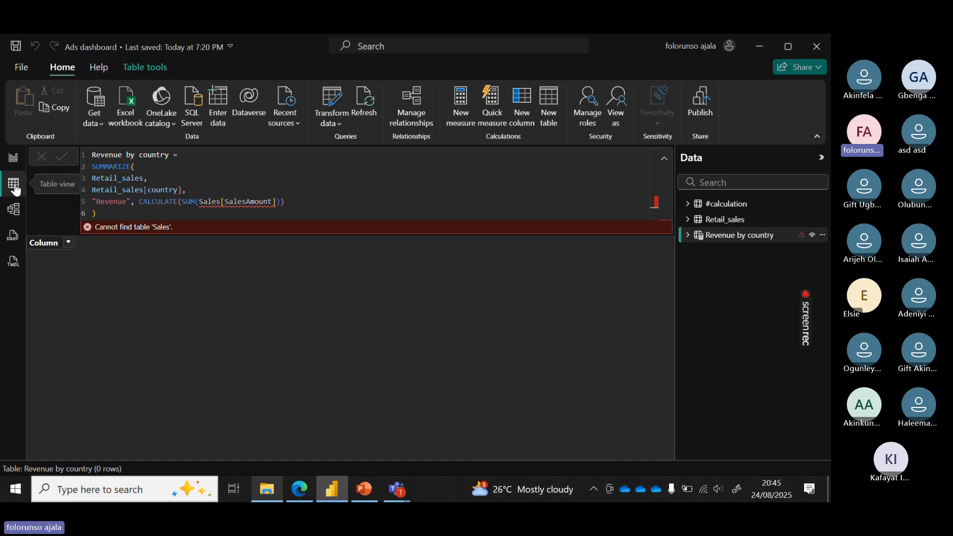
pyautogui.click(725, 220)
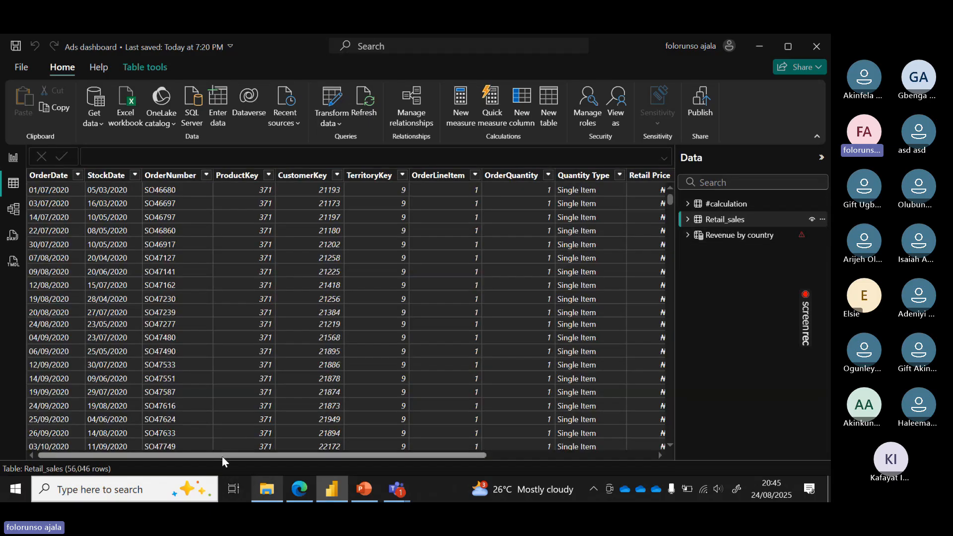
pyautogui.moveTo(223, 457); pyautogui.dragTo(593, 467)
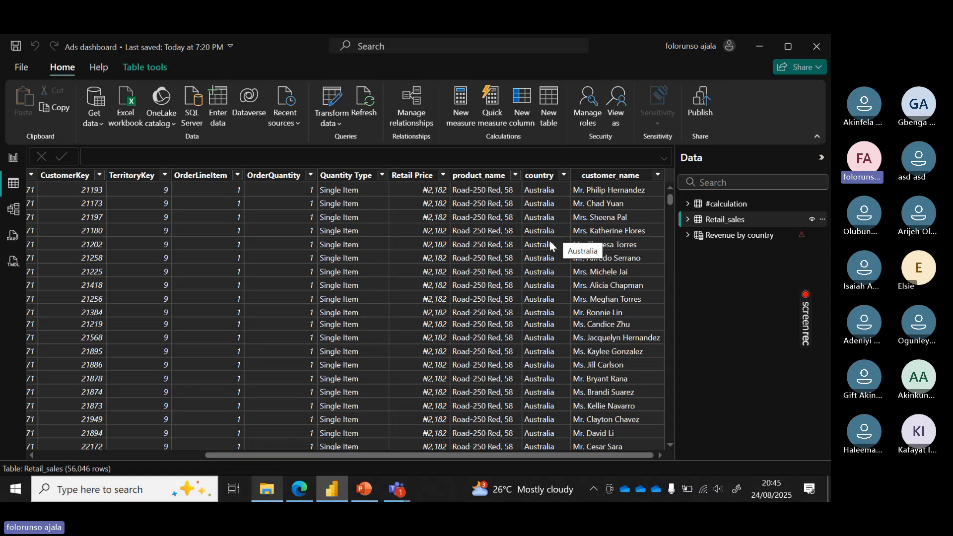
pyautogui.click(564, 176)
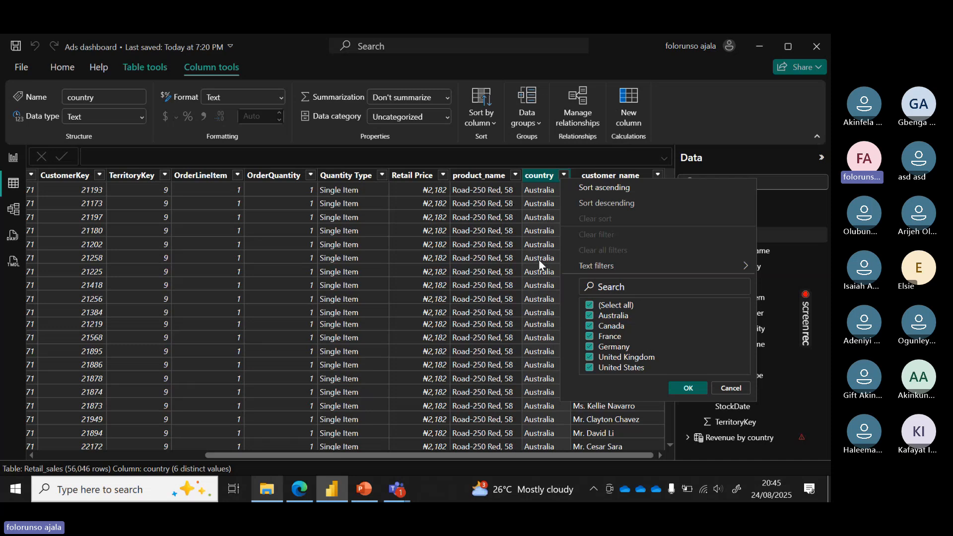
pyautogui.click(690, 391)
pyautogui.click(689, 390)
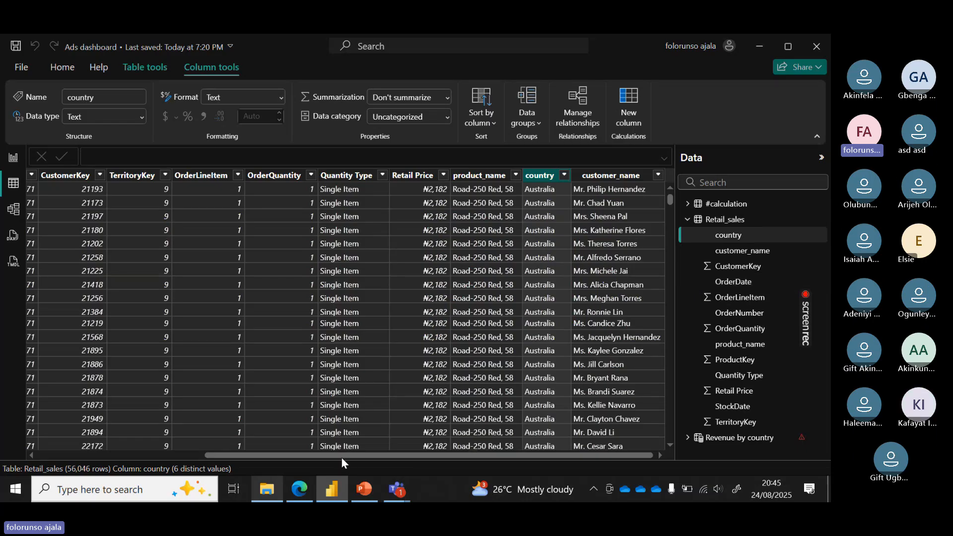
pyautogui.moveTo(358, 455); pyautogui.dragTo(188, 454)
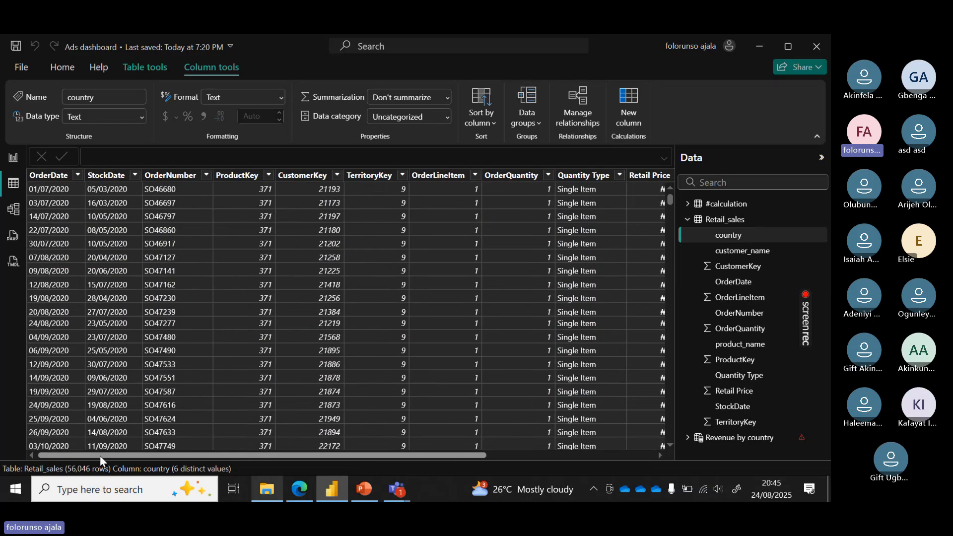
# Reopen the Revenue by country formula from the report view and change SUM to SUMX inside CALCULATE
pyautogui.click(14, 159)
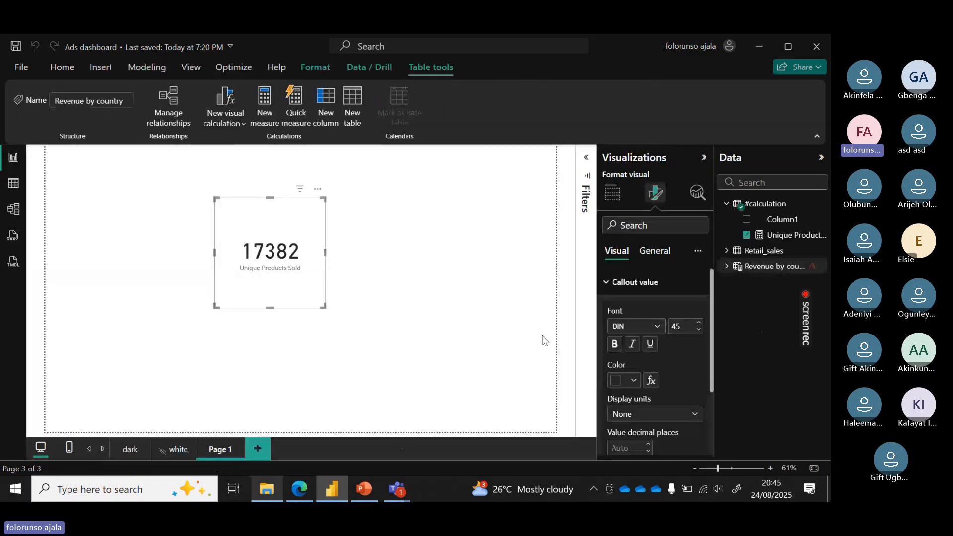
pyautogui.click(775, 268)
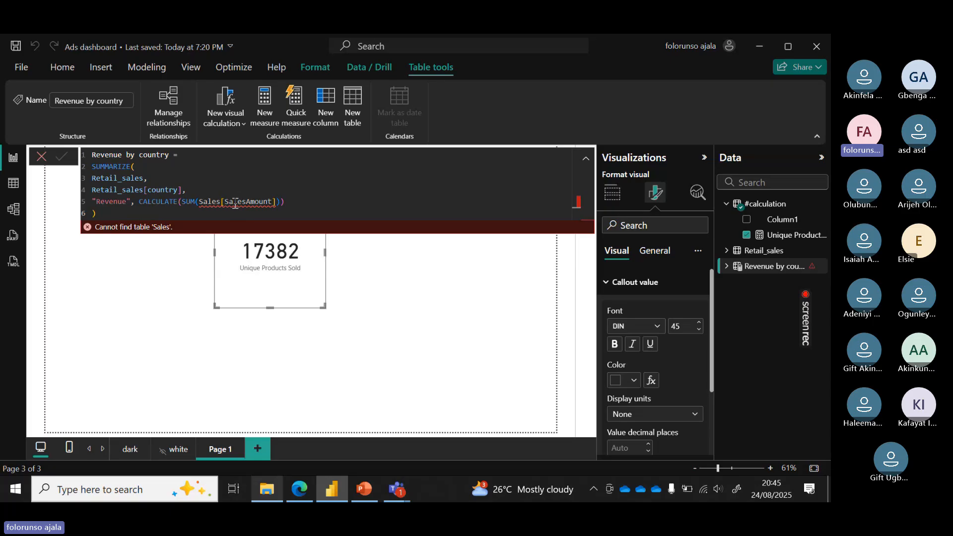
pyautogui.click(195, 201)
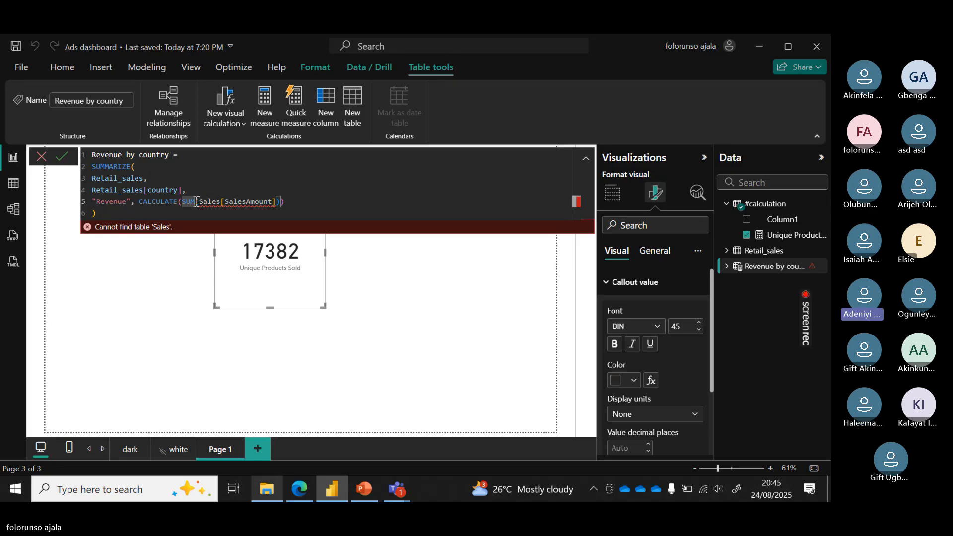
pyautogui.write('SUMX')
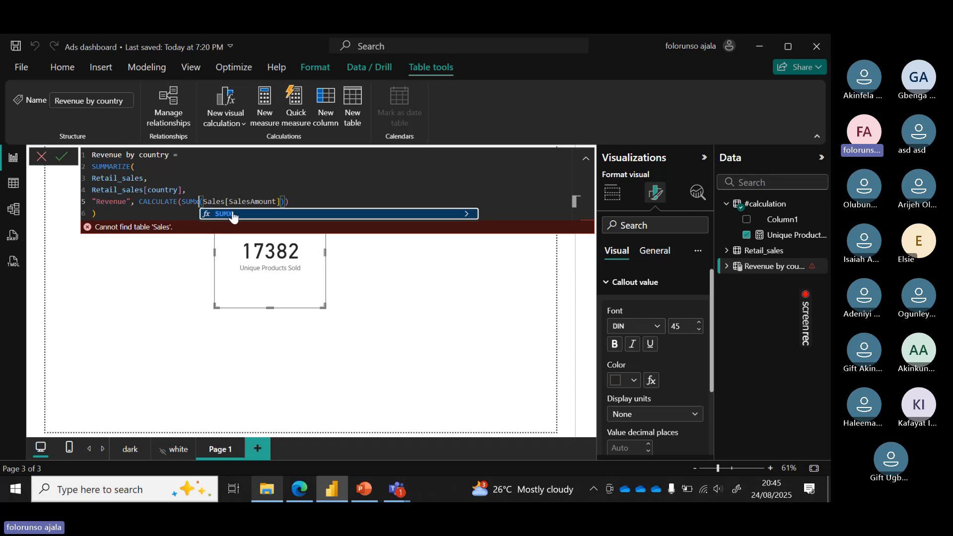
pyautogui.press('Tab')
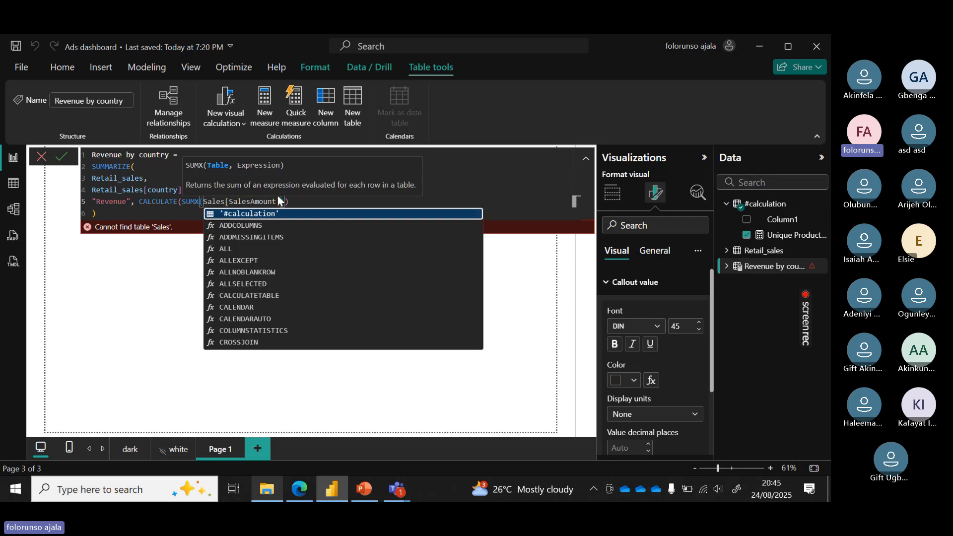
# Replace the Sales[SalesAmount] argument with the Retail_sales table as the first argument of SUMX
pyautogui.press('BackSpace')
pyautogui.press('BackSpace')
pyautogui.press('BackSpace')
pyautogui.press('BackSpace')
pyautogui.press('BackSpace')
pyautogui.press('BackSpace')
pyautogui.press('BackSpace')
pyautogui.press('BackSpace')
pyautogui.press('BackSpace')
pyautogui.press('BackSpace')
pyautogui.press('BackSpace')
pyautogui.press('BackSpace')
pyautogui.press('BackSpace')
pyautogui.press('BackSpace')
pyautogui.press('BackSpace')
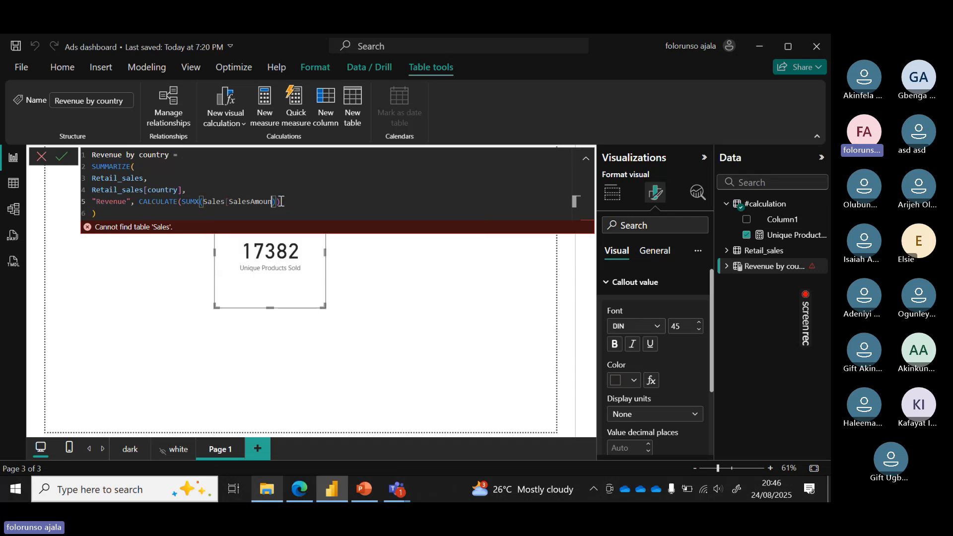
pyautogui.press('BackSpace')
pyautogui.press('BackSpace')
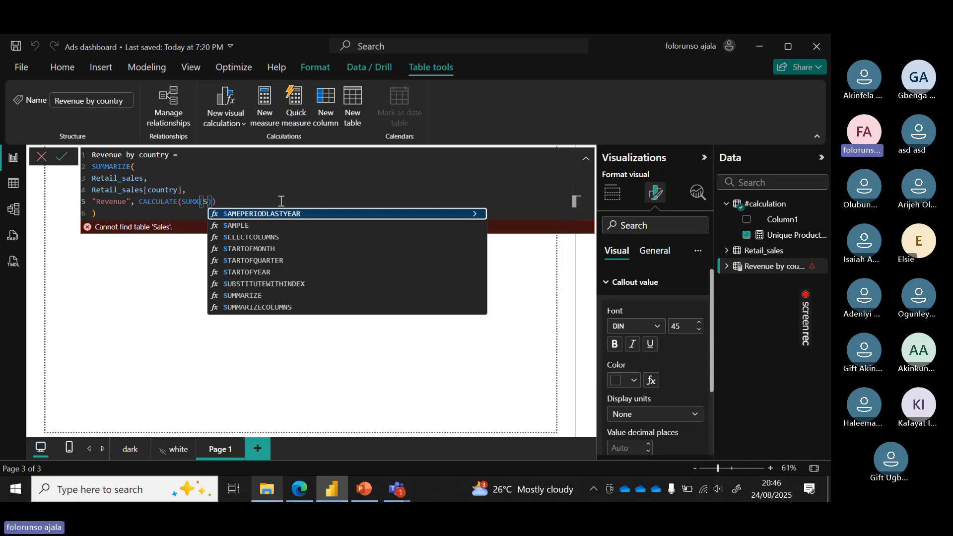
pyautogui.press('BackSpace')
pyautogui.write('re')
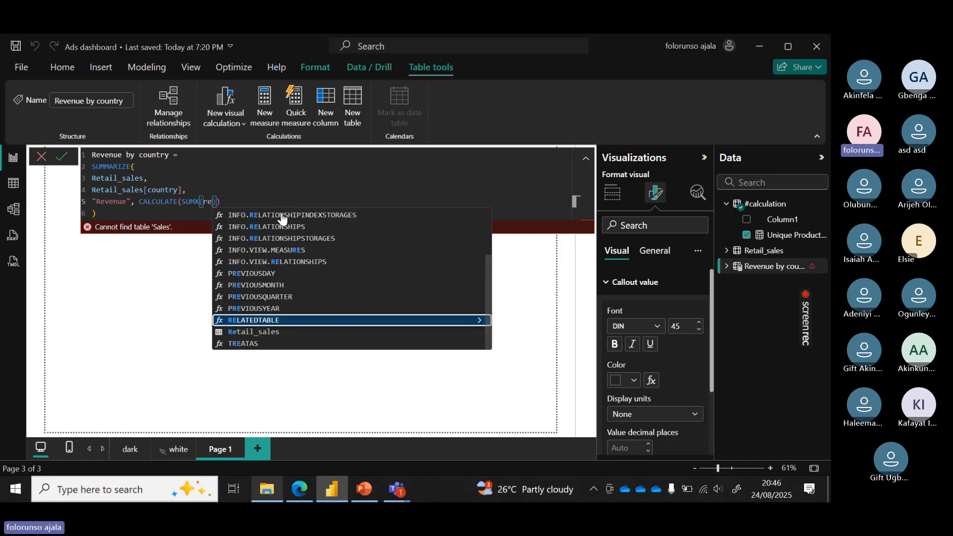
pyautogui.click(278, 335)
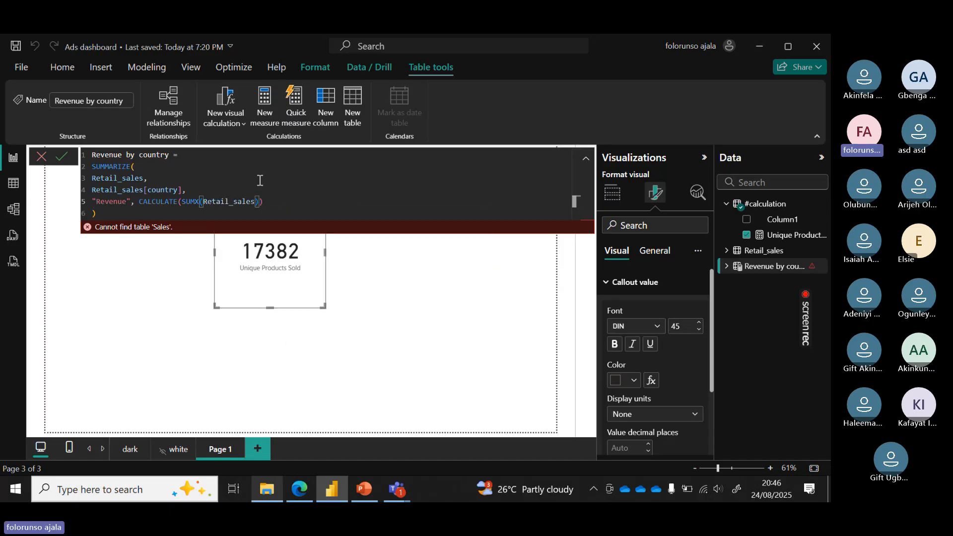
# Add Retail_sales[OrderQuantity]*Retail_sales[Retail Price] as the SUMX expression and commit the Revenue by country formula
pyautogui.write(',')
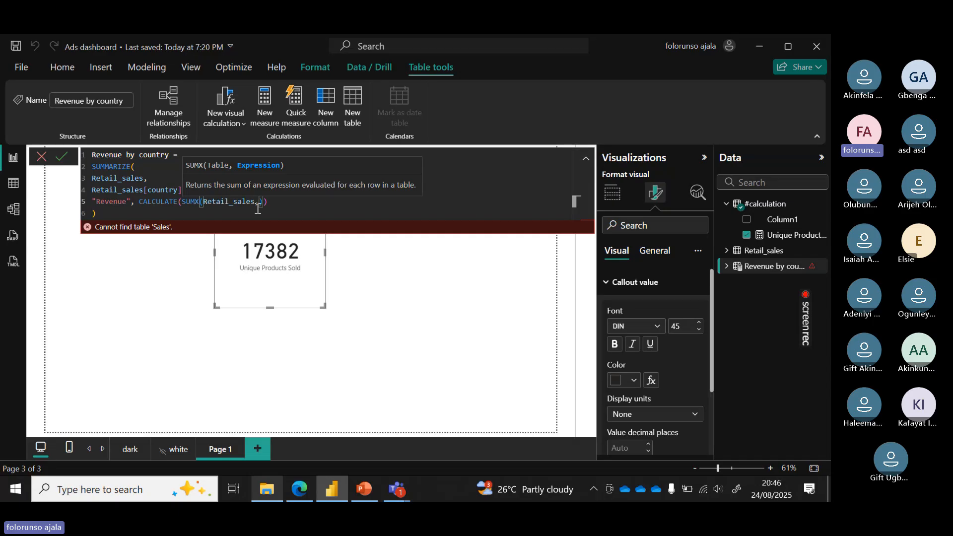
pyautogui.write('or')
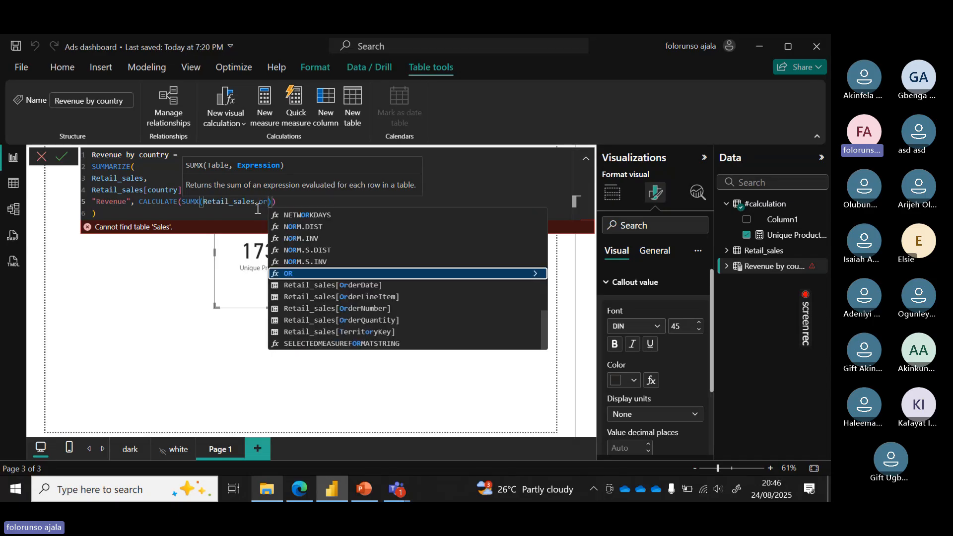
pyautogui.click(391, 322)
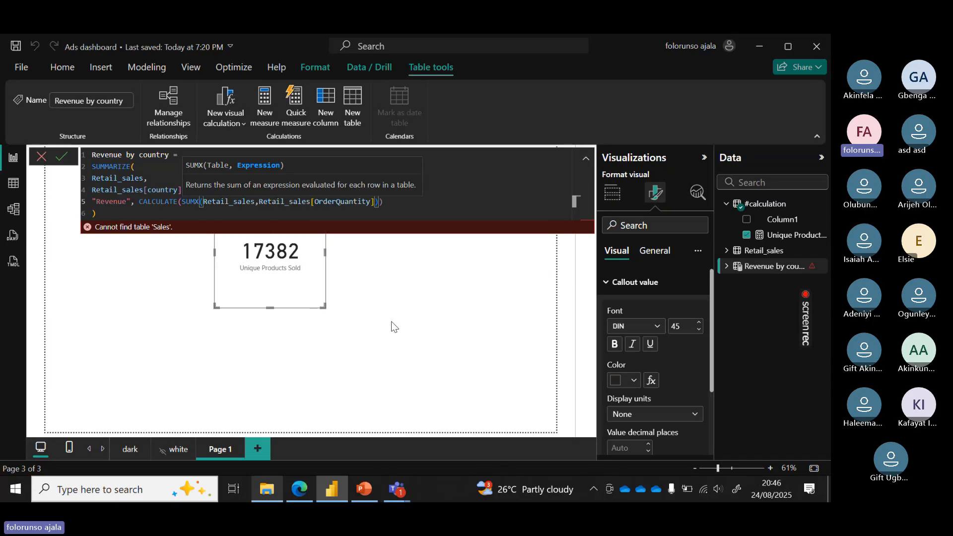
pyautogui.write('*ret')
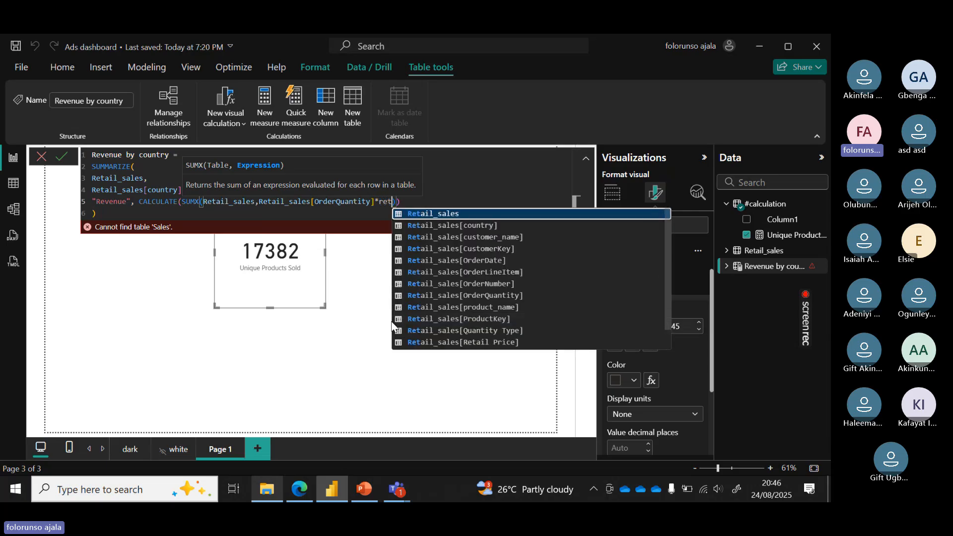
pyautogui.click(487, 344)
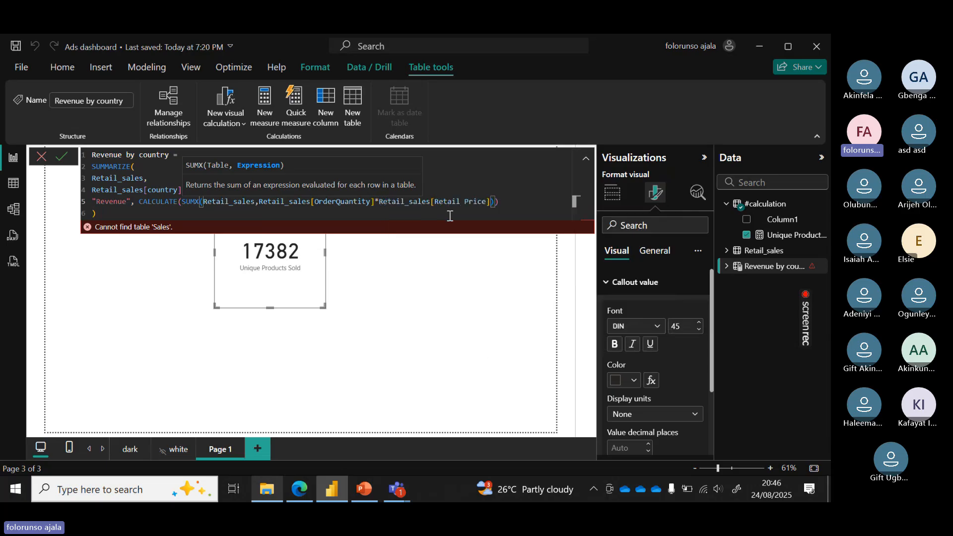
pyautogui.click(62, 159)
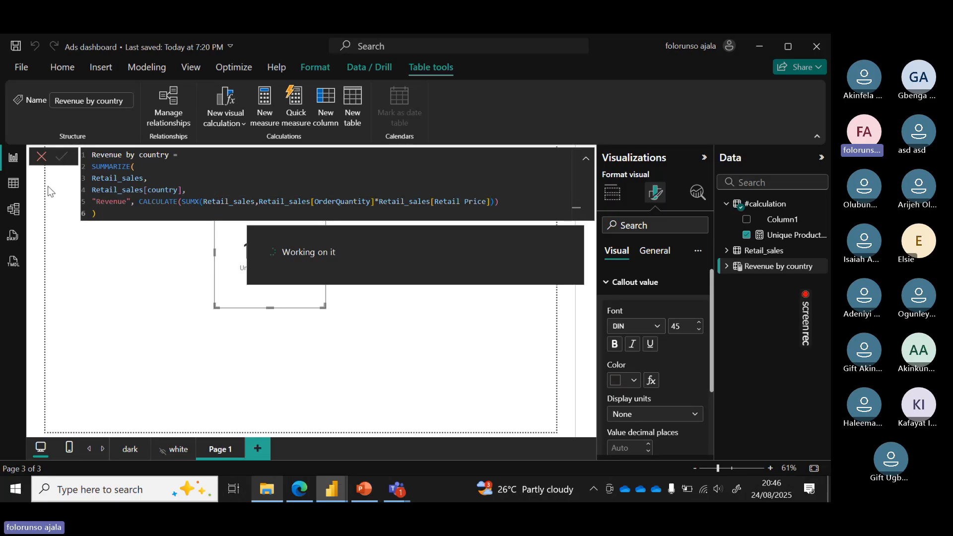
# Show the calculated rows of the Revenue by country table in the table view and collapse its formula
pyautogui.click(13, 188)
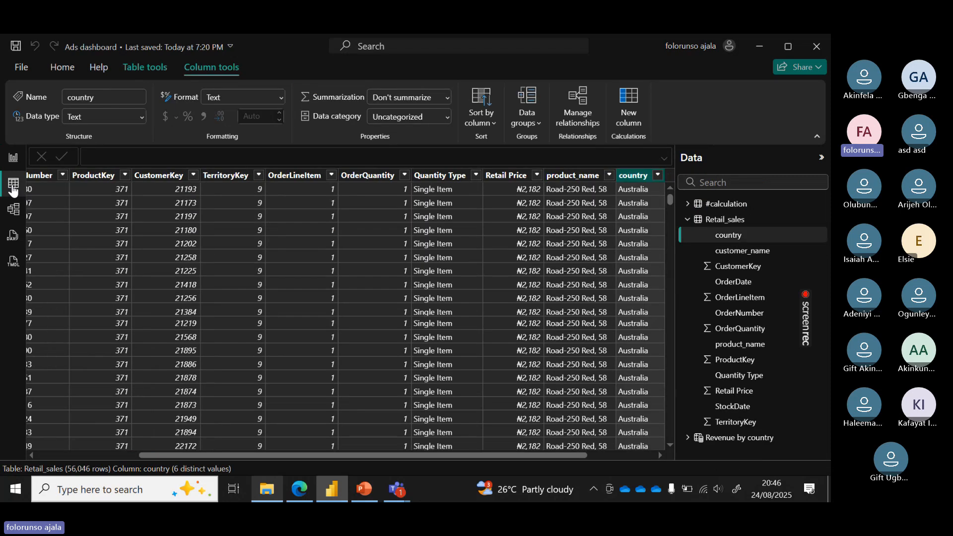
pyautogui.click(688, 219)
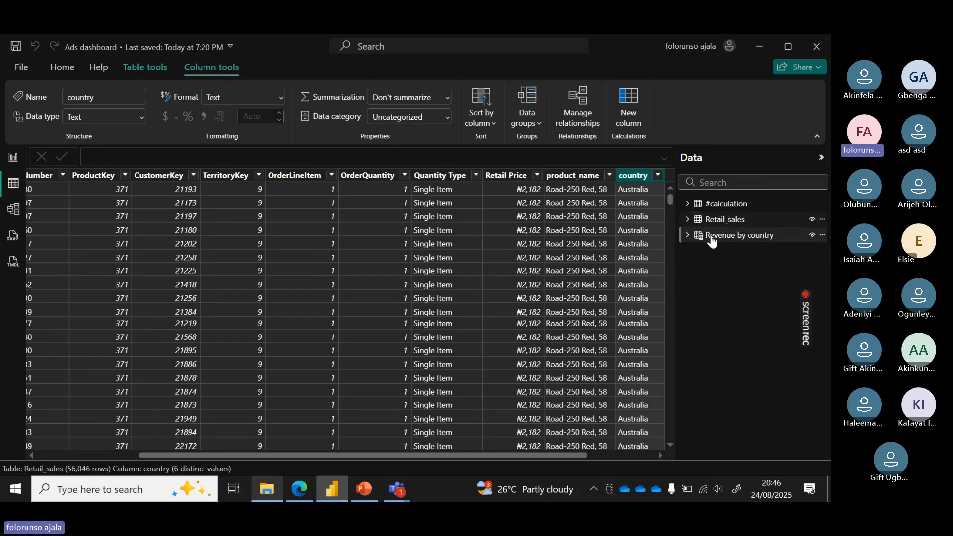
pyautogui.click(722, 237)
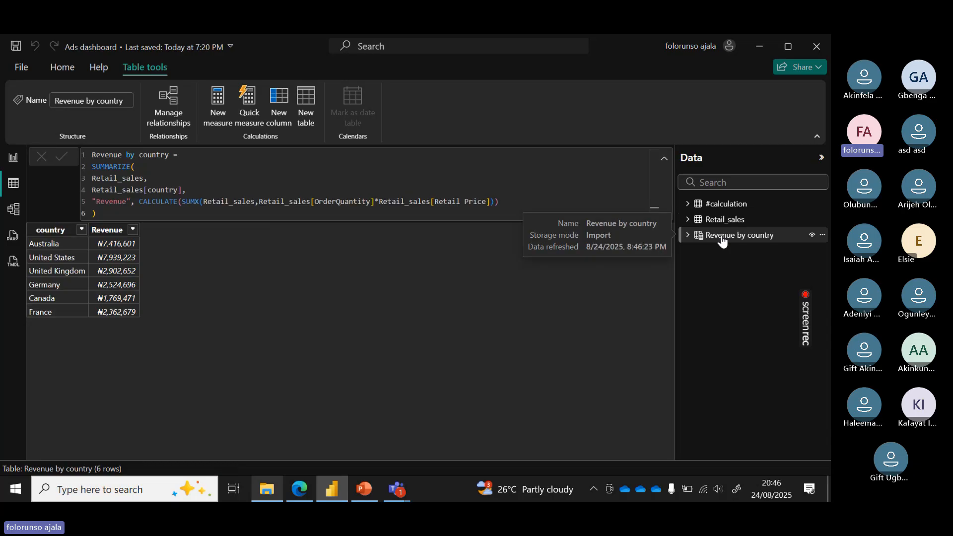
pyautogui.click(663, 158)
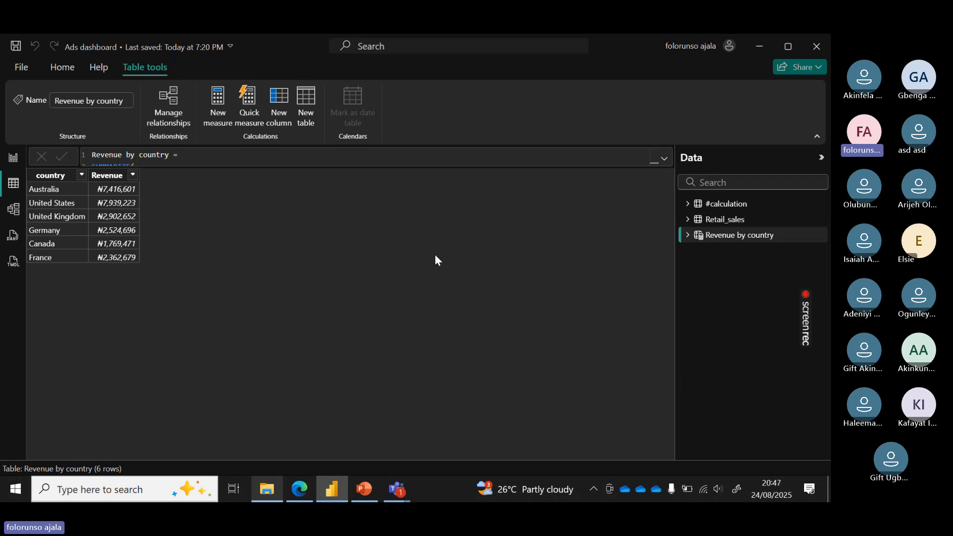
# Return to the report page and move the Unique Products Sold card to the page's left side
pyautogui.click(12, 159)
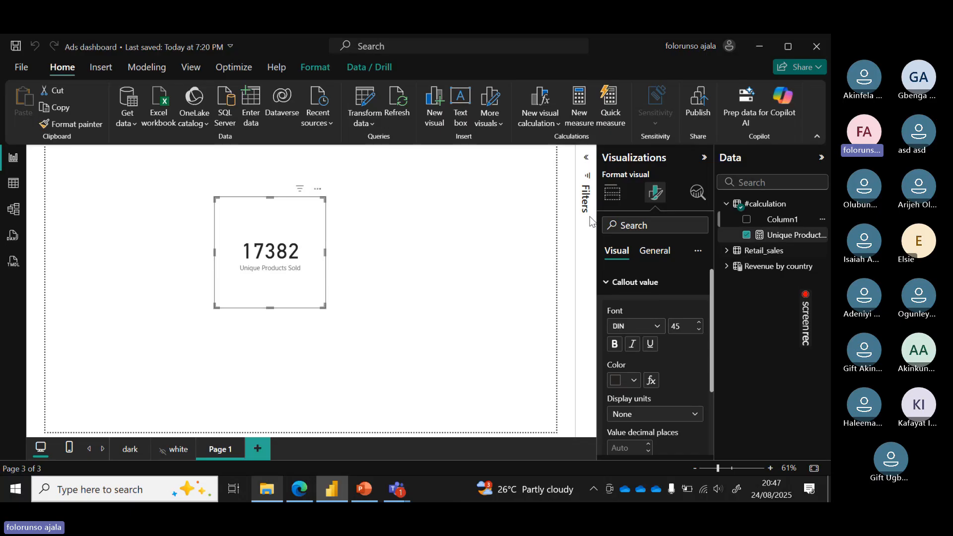
pyautogui.moveTo(250, 225); pyautogui.dragTo(107, 233)
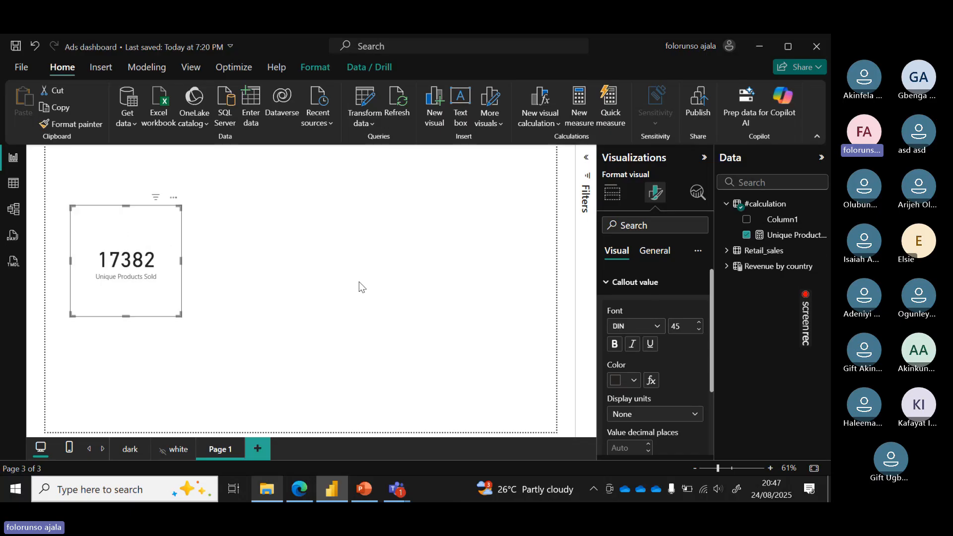
# Build a table visual of country and Revenue from Revenue by country, with country as the first column, and delete the visual
pyautogui.click(613, 195)
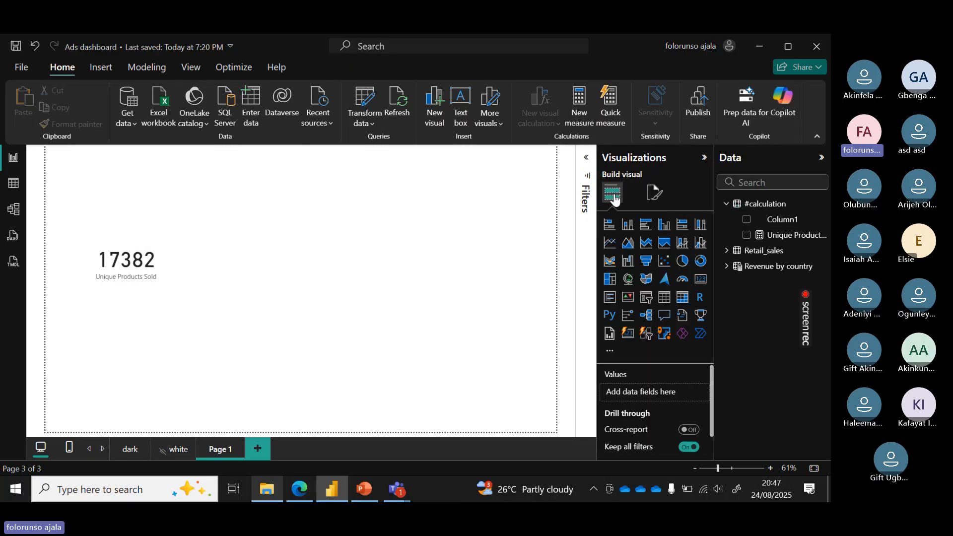
pyautogui.click(670, 304)
pyautogui.moveTo(158, 207); pyautogui.dragTo(445, 328)
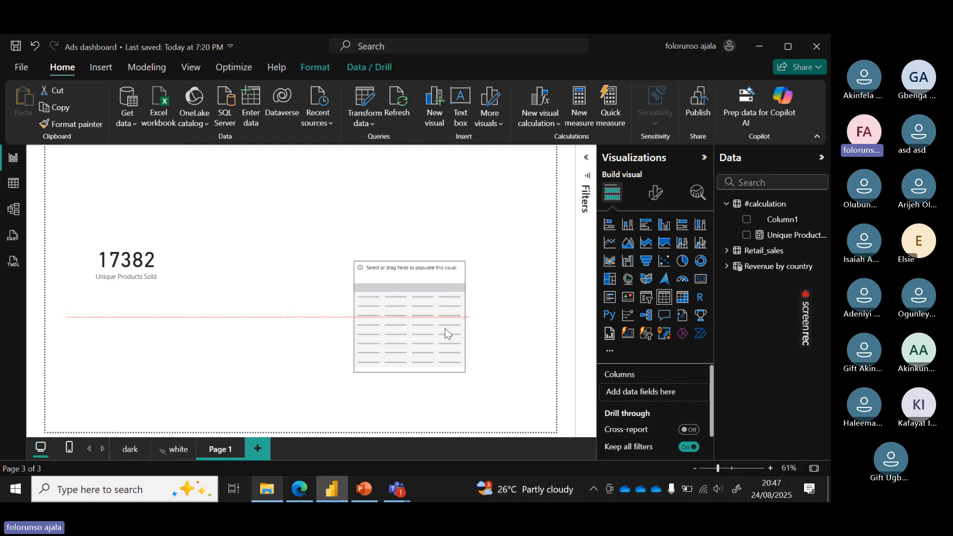
pyautogui.click(727, 266)
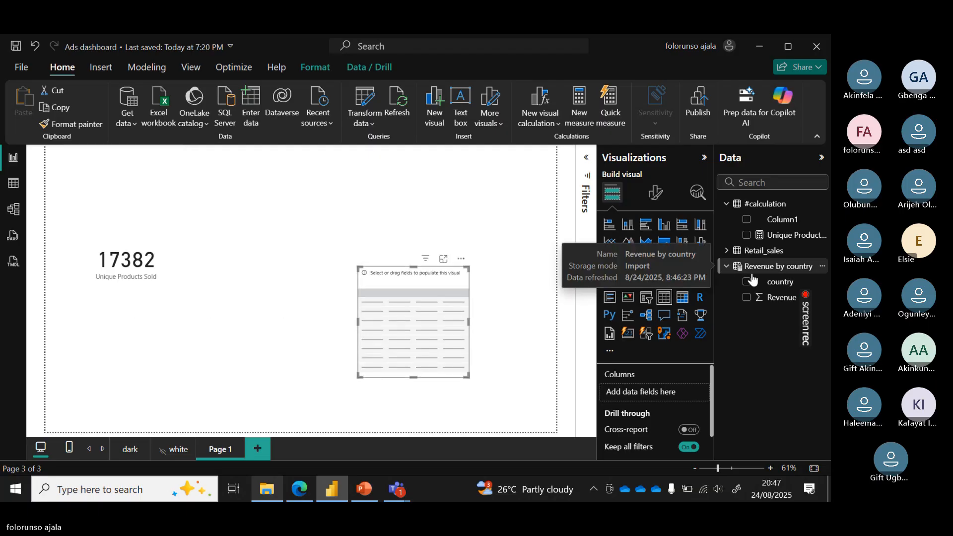
pyautogui.click(747, 298)
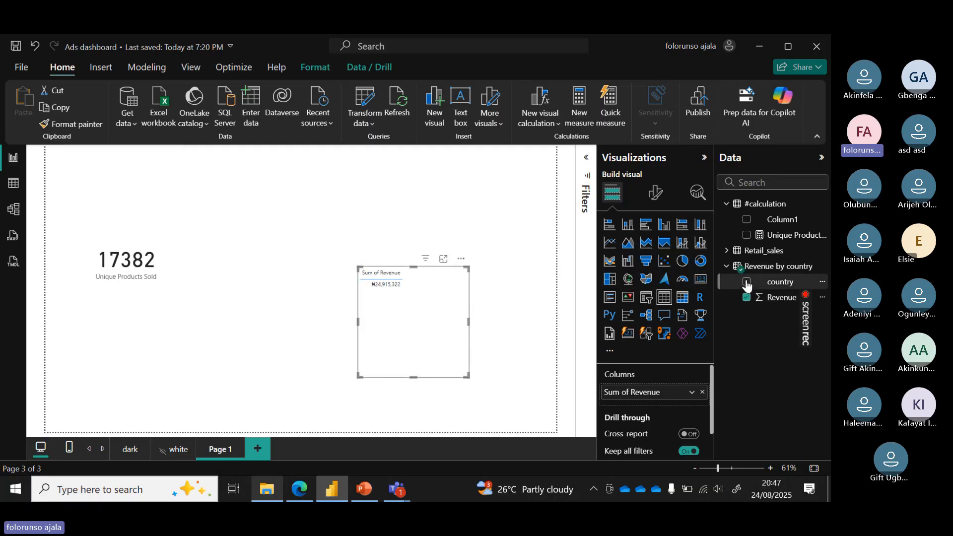
pyautogui.click(747, 282)
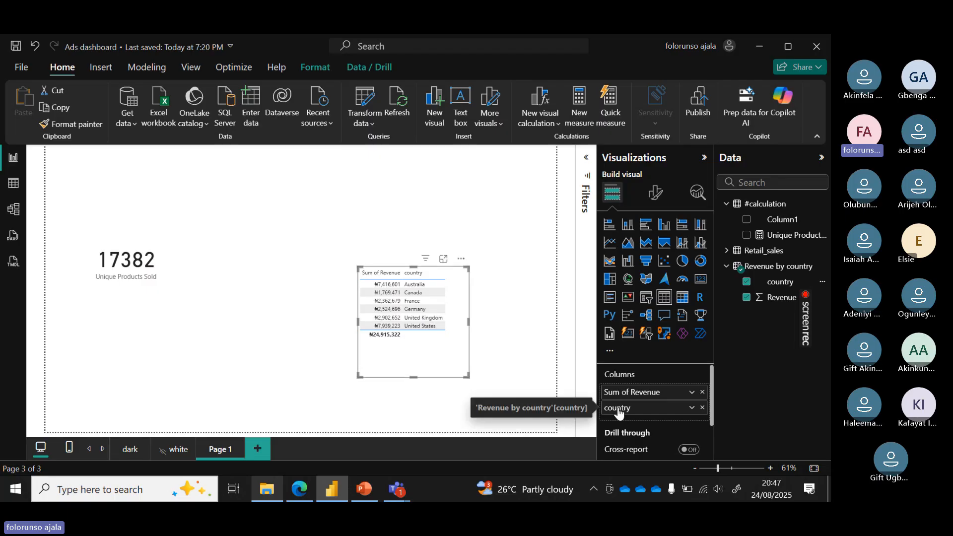
pyautogui.moveTo(620, 406); pyautogui.dragTo(623, 392)
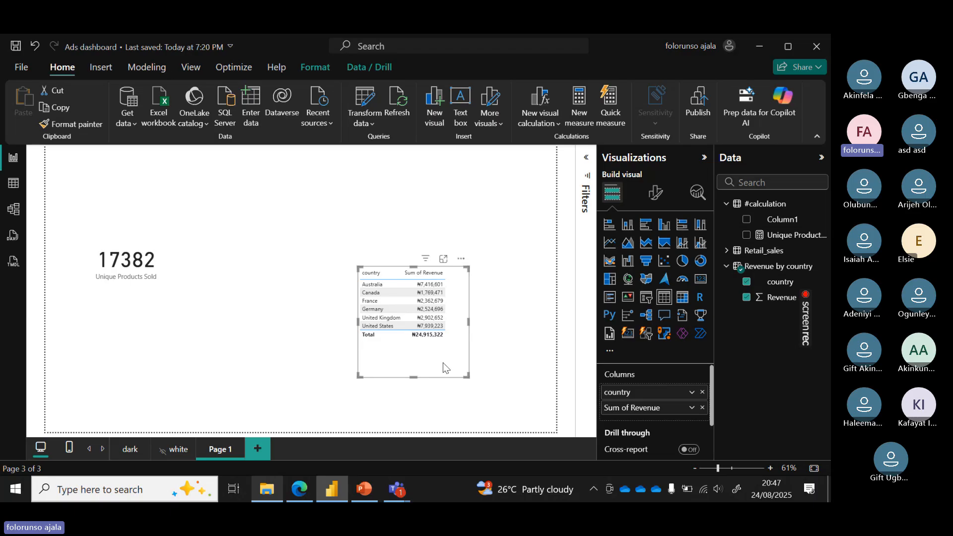
pyautogui.press('Delete')
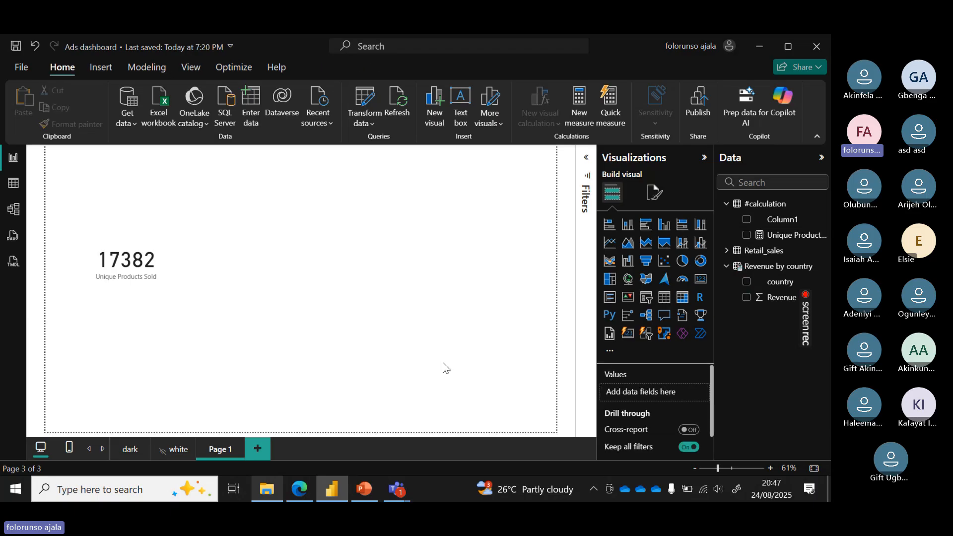
# Switch to the Virtual Tables PDF in Edge and copy the full Total Sales by Customer Segment formula from the dynamic SUMMARIZE section
pyautogui.click(13, 186)
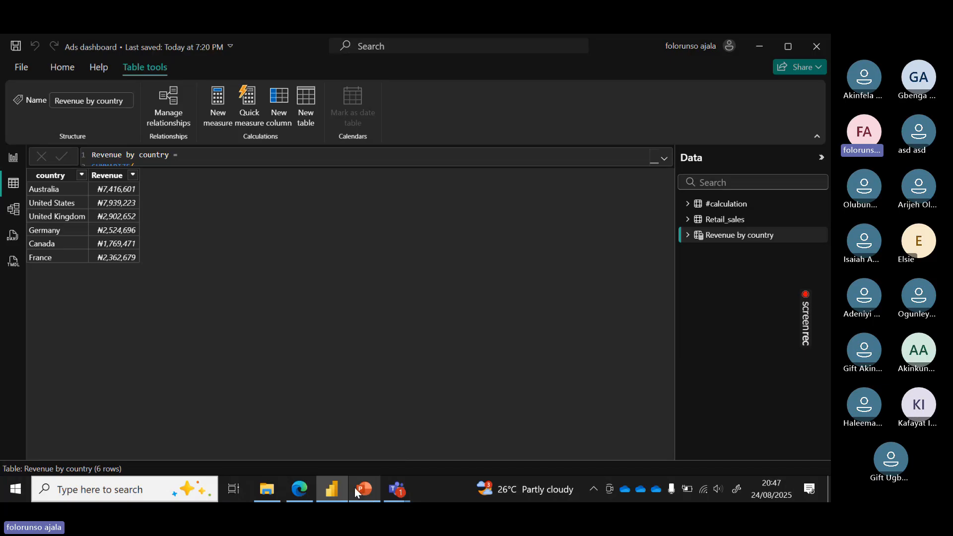
pyautogui.click(299, 490)
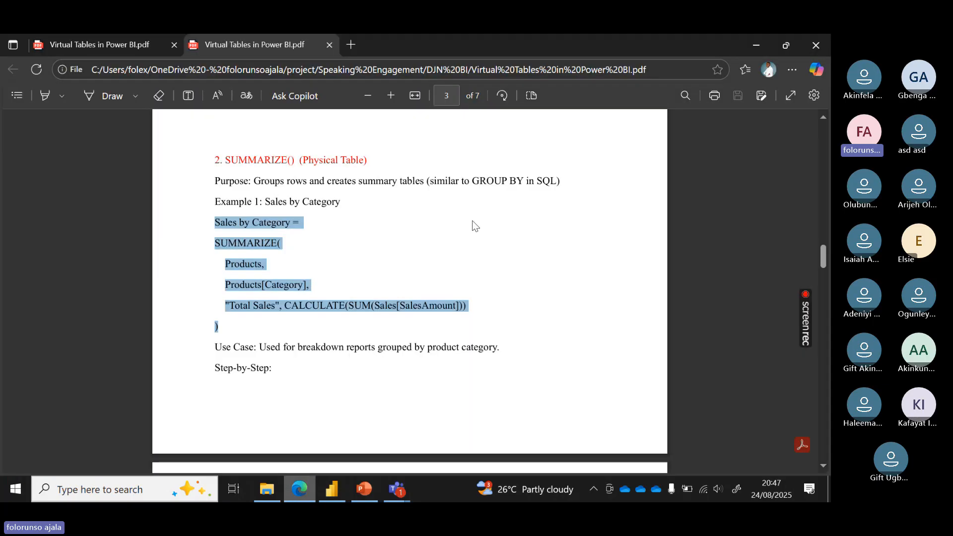
pyautogui.moveTo(821, 253); pyautogui.dragTo(825, 281)
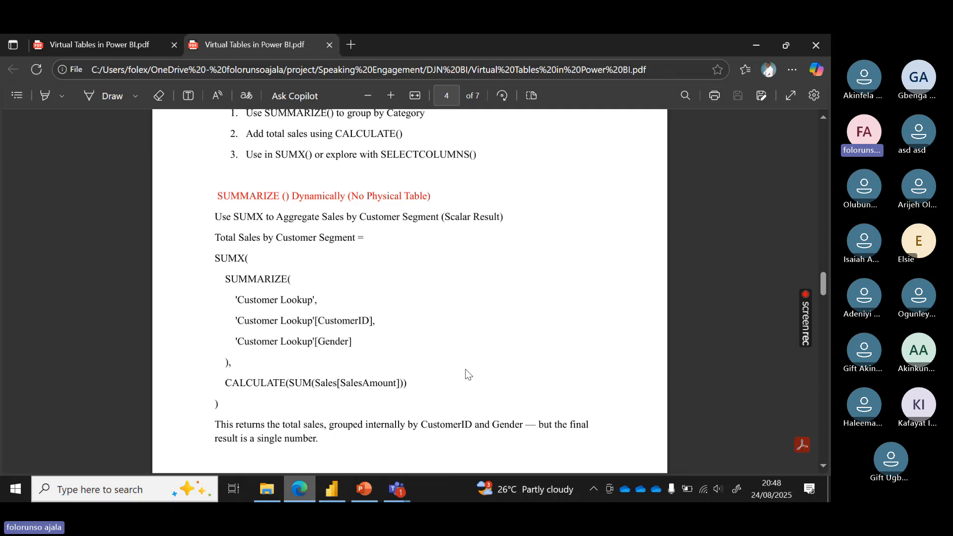
pyautogui.moveTo(224, 406); pyautogui.dragTo(211, 269)
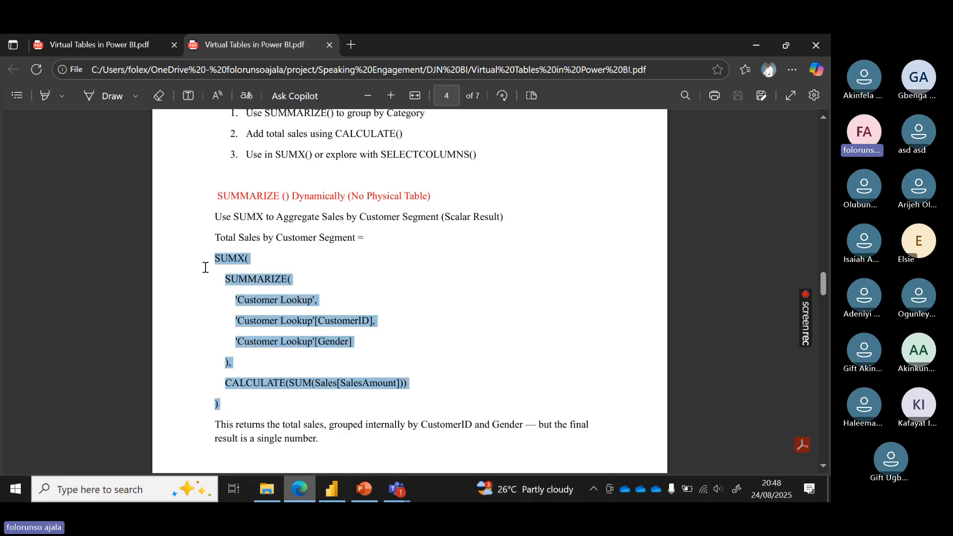
pyautogui.click(208, 268)
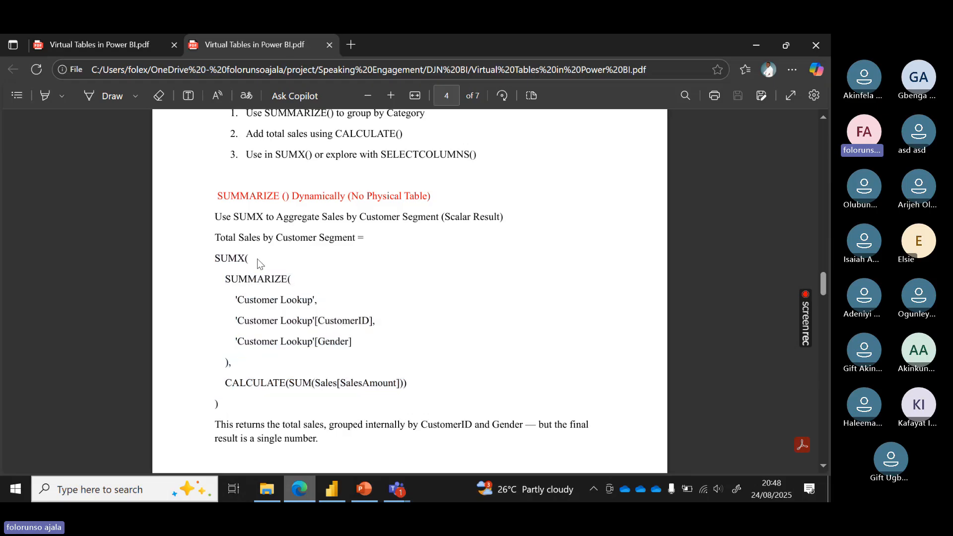
pyautogui.moveTo(215, 237); pyautogui.dragTo(255, 401)
pyautogui.hotkey('ctrl', 'c')
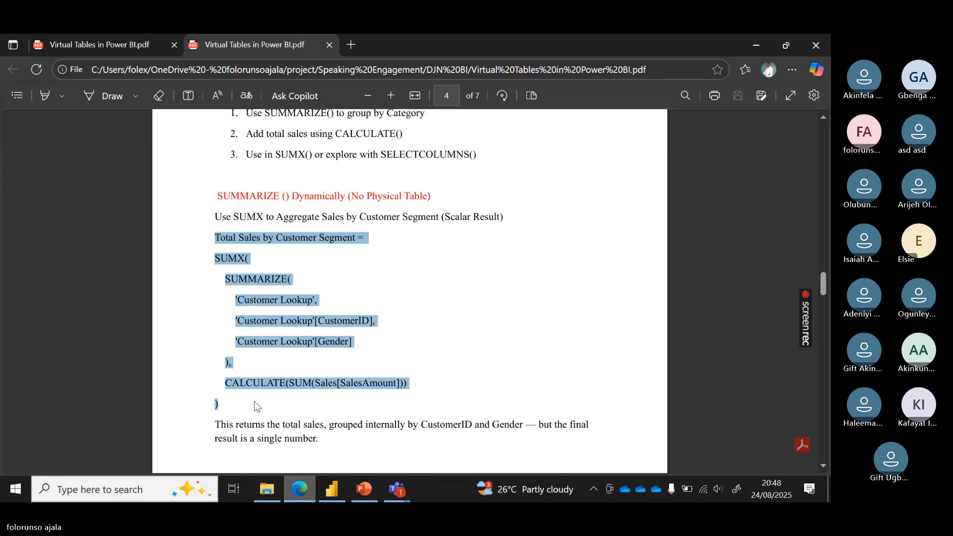
# Switch back to Power BI, create a new measure in the #calculation table and replace its default text with the copied formula
pyautogui.click(365, 490)
pyautogui.click(335, 491)
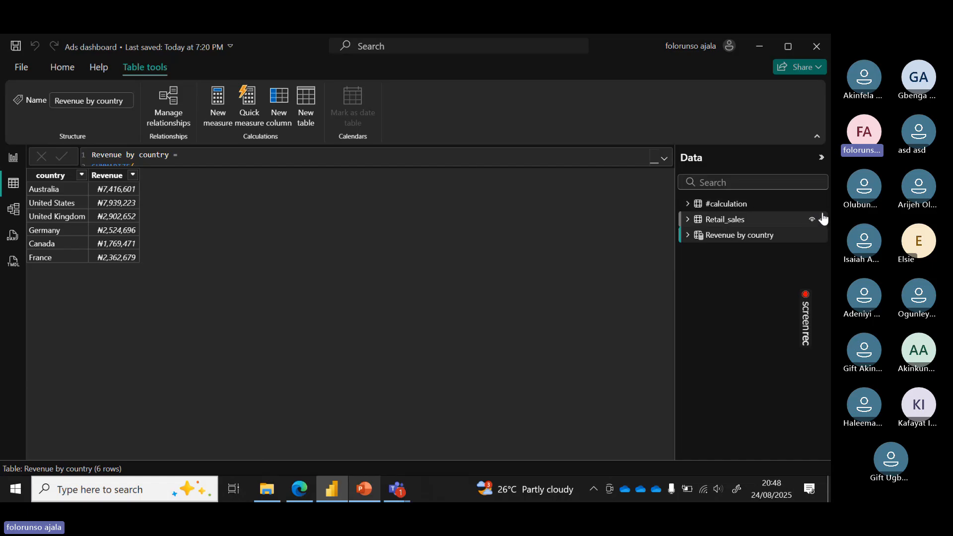
pyautogui.click(822, 204)
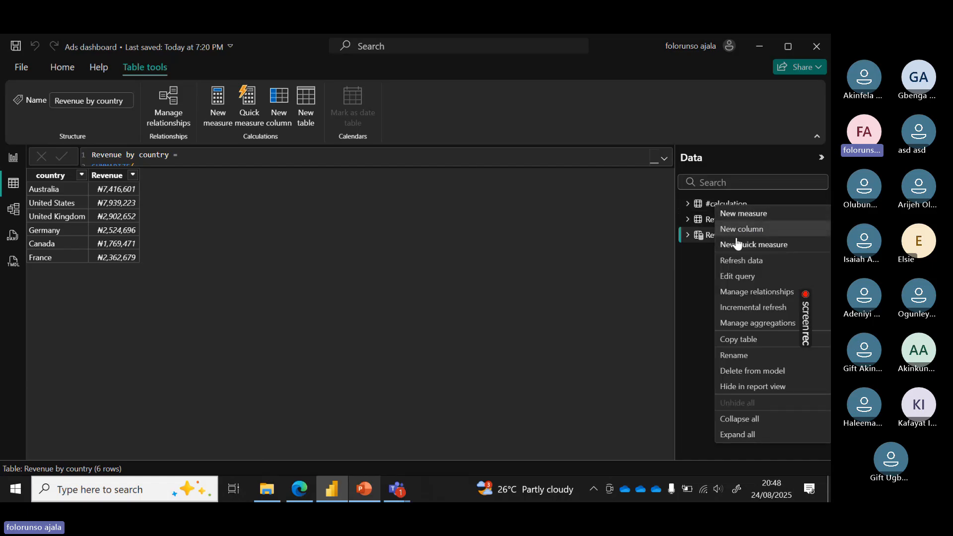
pyautogui.click(745, 215)
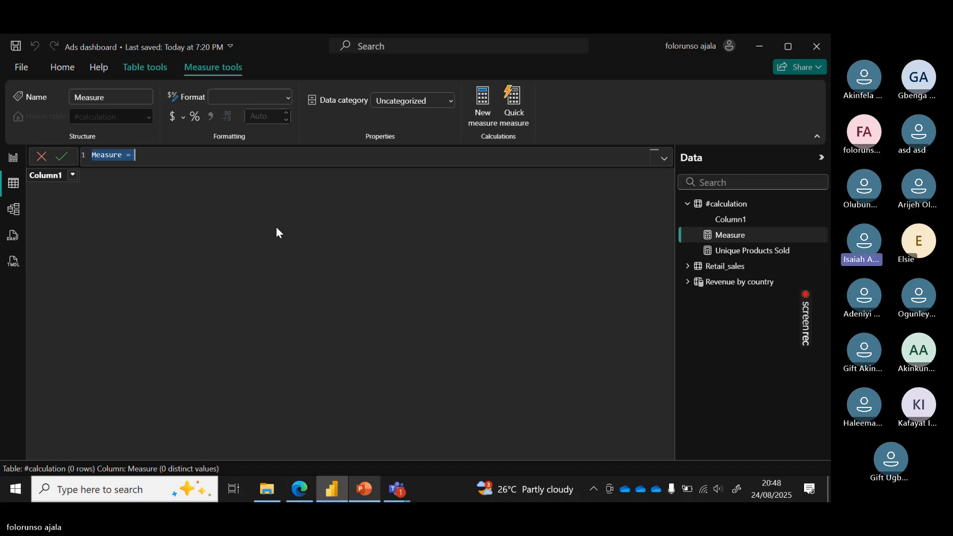
pyautogui.press('BackSpace')
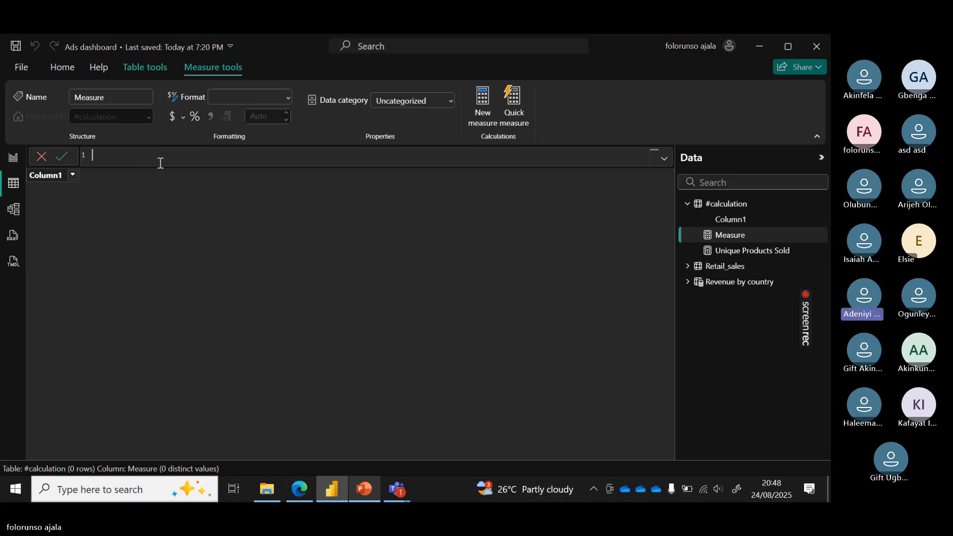
pyautogui.hotkey('ctrl', 'v')
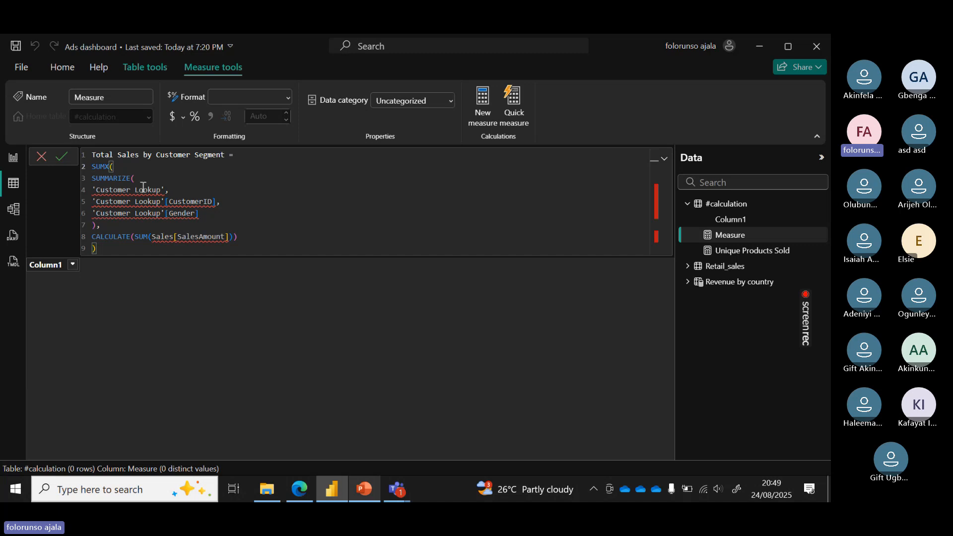
# Replace Sales with Revenue in the name of the pasted measure
pyautogui.moveTo(167, 188)
pyautogui.moveTo(178, 199)
pyautogui.click(139, 158)
pyautogui.press('BackSpace')
pyautogui.press('BackSpace')
pyautogui.press('BackSpace')
pyautogui.press('BackSpace')
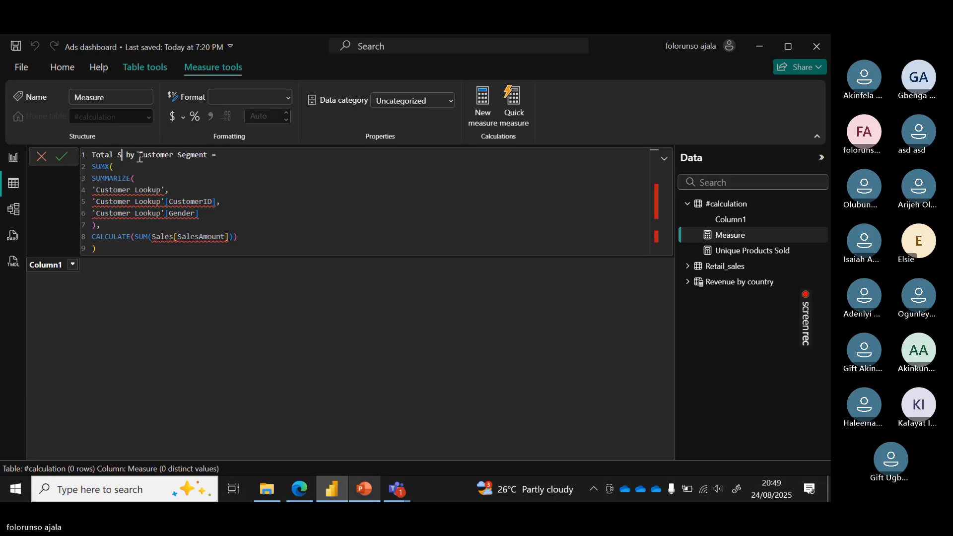
pyautogui.press('BackSpace')
pyautogui.write('Revenue')
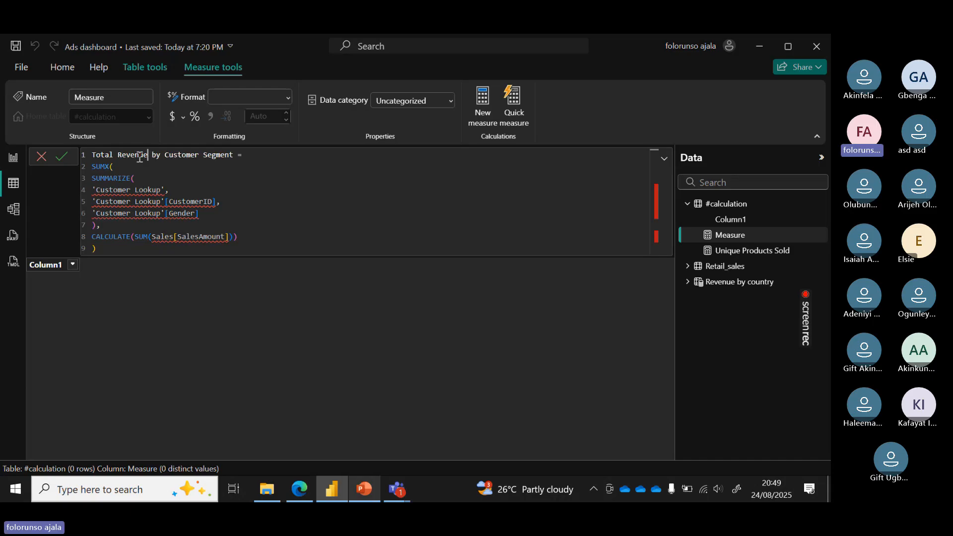
# Remove the word Segment from the measure's name
pyautogui.click(233, 155)
pyautogui.press('BackSpace')
pyautogui.press('BackSpace')
pyautogui.press('BackSpace')
pyautogui.press('BackSpace')
pyautogui.press('BackSpace')
pyautogui.press('BackSpace')
pyautogui.press('BackSpace')
pyautogui.press('BackSpace')
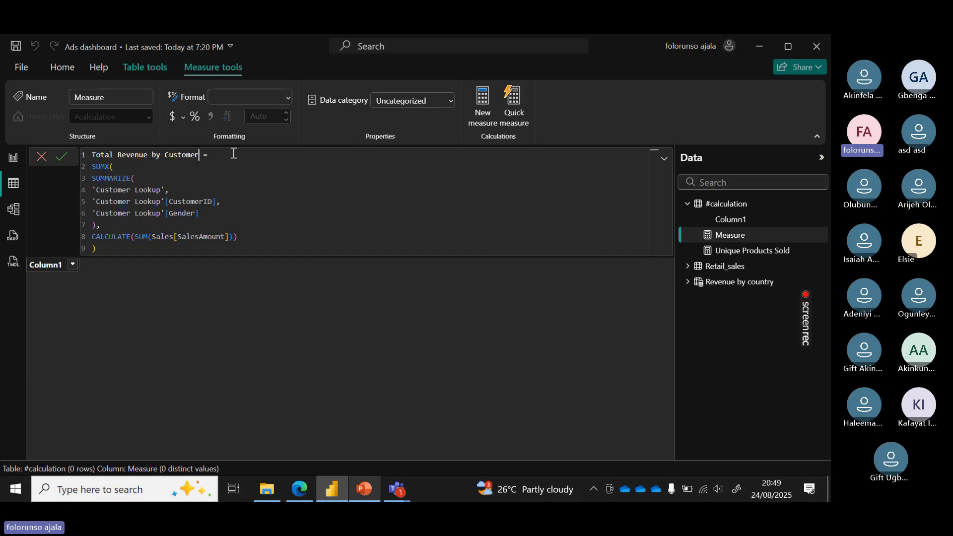
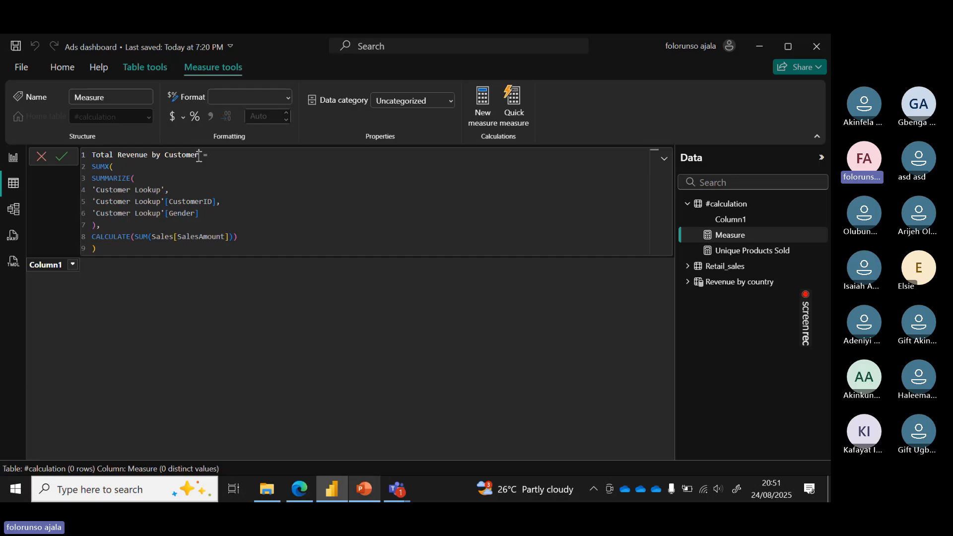
# Replace Customer with country in the measure's name, making it Total Revenue by country
pyautogui.press('BackSpace')
pyautogui.press('BackSpace')
pyautogui.press('BackSpace')
pyautogui.press('BackSpace')
pyautogui.press('BackSpace')
pyautogui.press('BackSpace')
pyautogui.press('BackSpace')
pyautogui.press('BackSpace')
pyautogui.write('country')
# Replace the 'Customer Lookup' table argument of SUMMARIZE with Retail_sales
pyautogui.click(167, 190)
pyautogui.press('BackSpace')
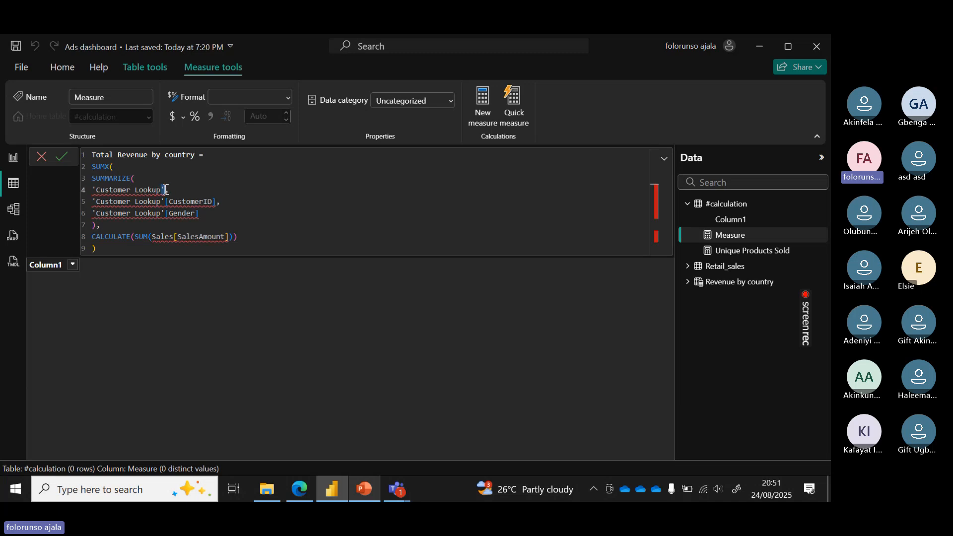
pyautogui.click(92, 189)
pyautogui.write("'")
pyautogui.hotkey('ctrl', 'z')
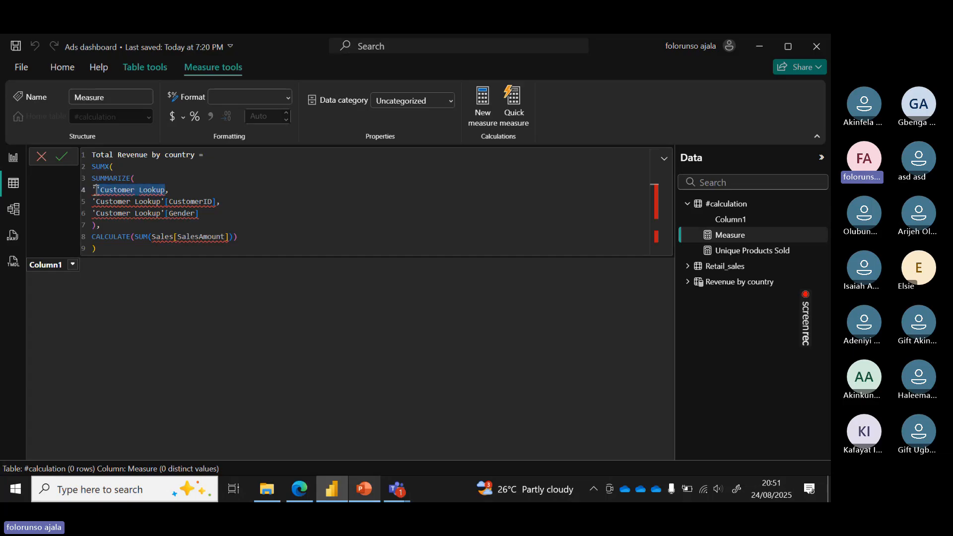
pyautogui.press('BackSpace')
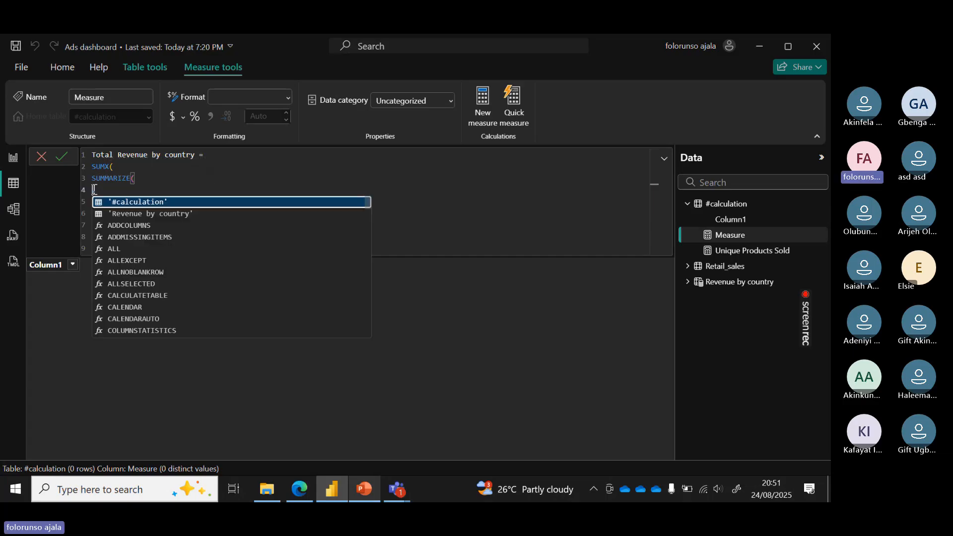
pyautogui.write('re')
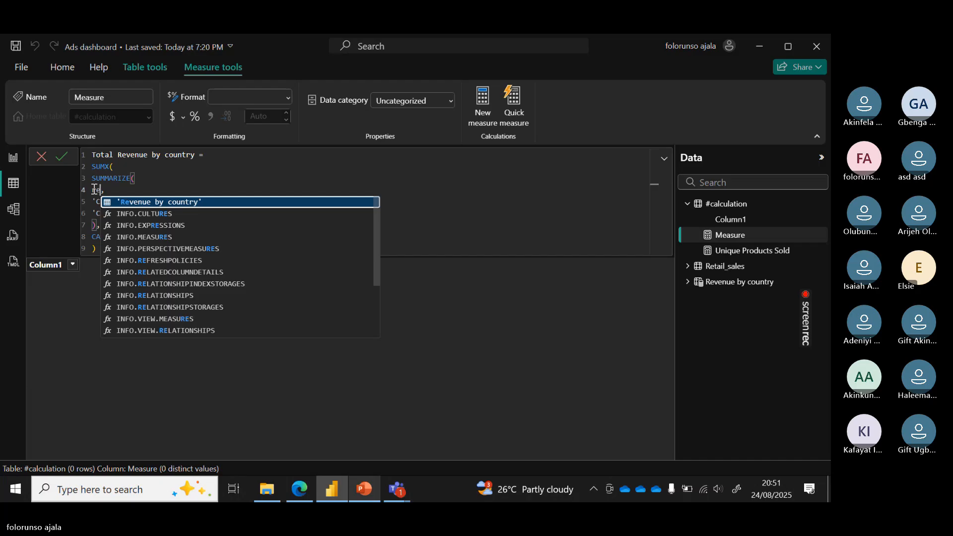
pyautogui.write('ta')
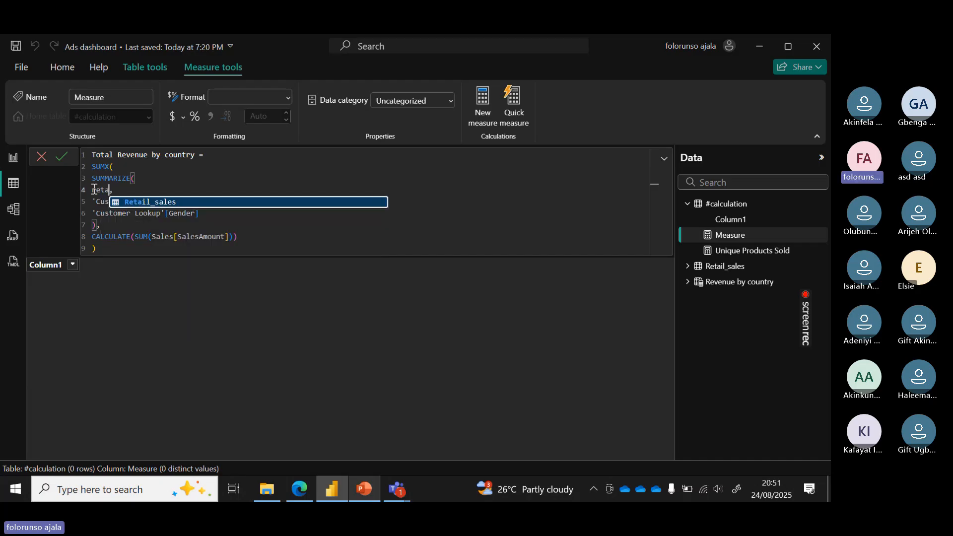
pyautogui.click(144, 202)
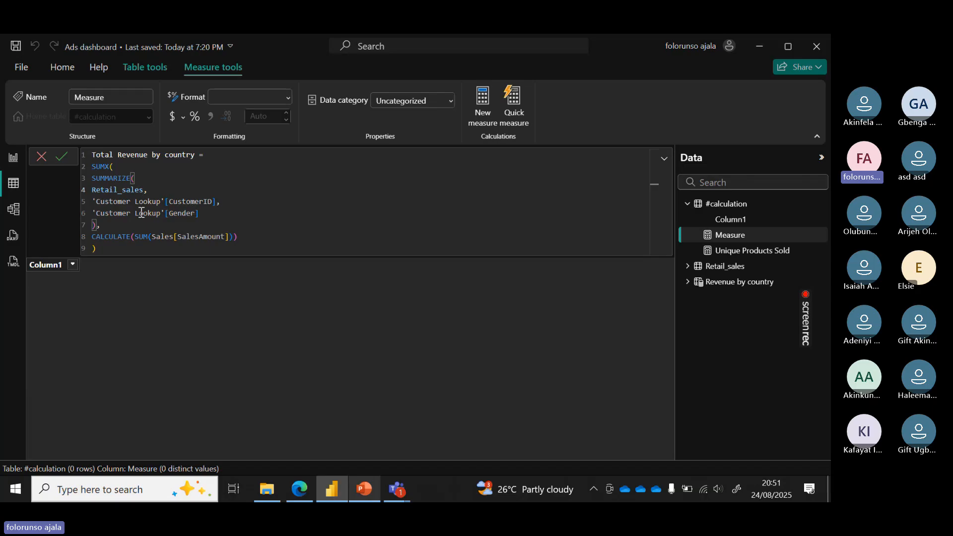
# Replace the 'Customer Lookup'[CustomerID] argument of SUMMARIZE with Retail_sales[CustomerKey], followed by a comma
pyautogui.click(214, 204)
pyautogui.write(',')
pyautogui.moveTo(217, 201); pyautogui.dragTo(96, 199)
pyautogui.press('BackSpace')
pyautogui.press('BackSpace')
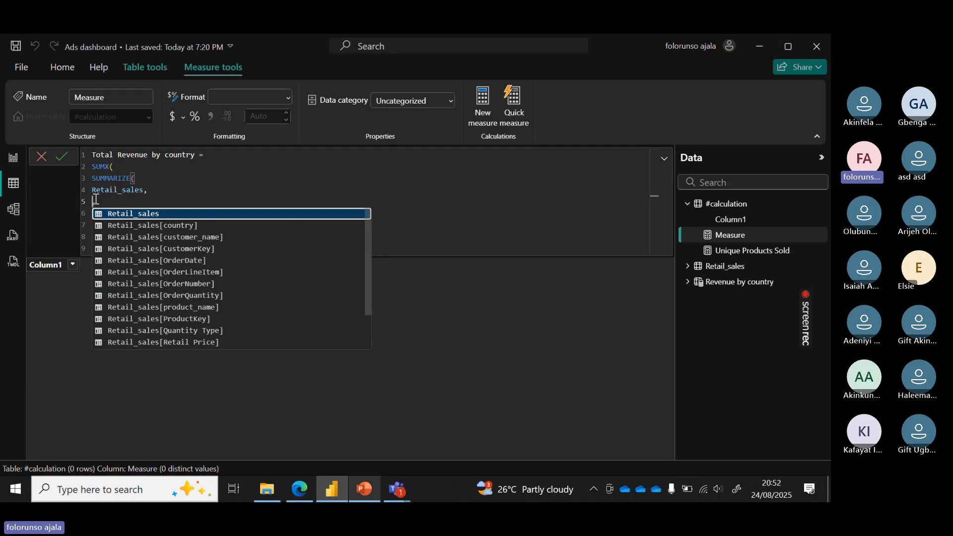
pyautogui.click(155, 248)
# Replace the 'Customer Lookup'[Gender] argument of SUMMARIZE with Retail_sales[customer_name]
pyautogui.moveTo(199, 213); pyautogui.dragTo(96, 214)
pyautogui.press('BackSpace')
pyautogui.press('BackSpace')
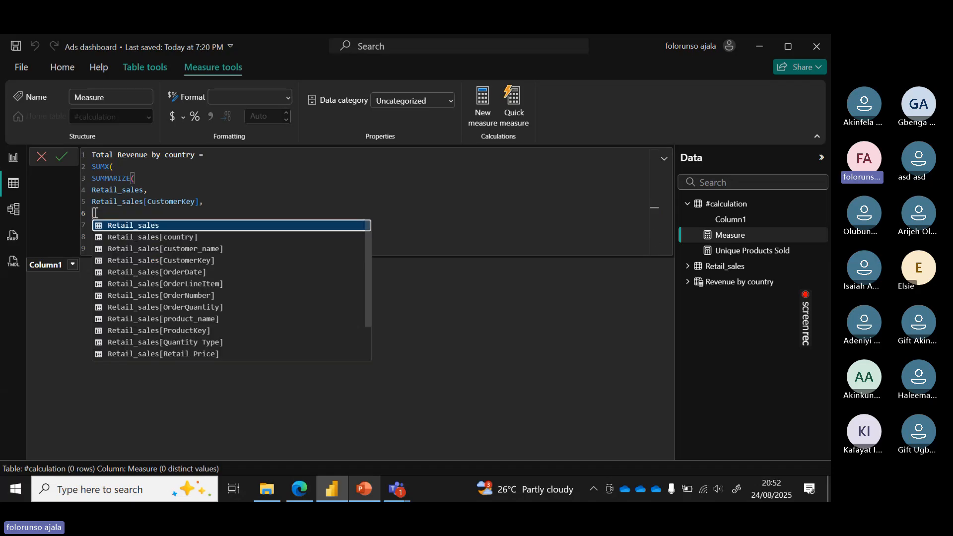
pyautogui.write('c')
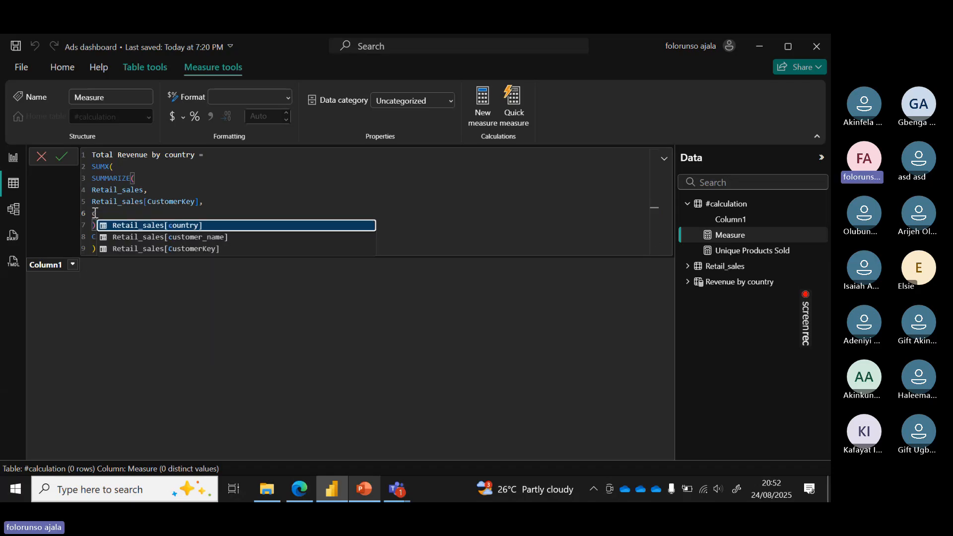
pyautogui.click(173, 242)
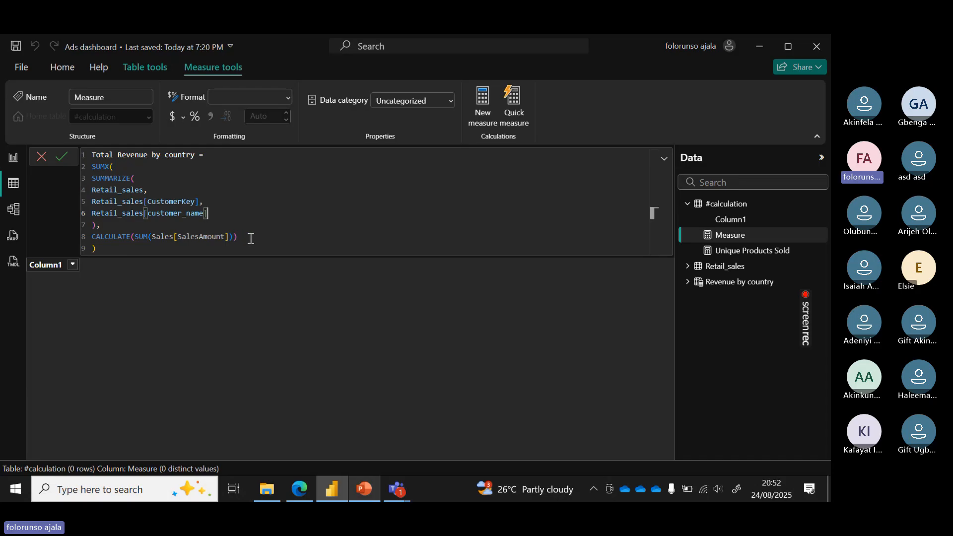
# Try SUMX in place of SUM inside the CALCULATE expression
pyautogui.click(148, 236)
pyautogui.write('X')
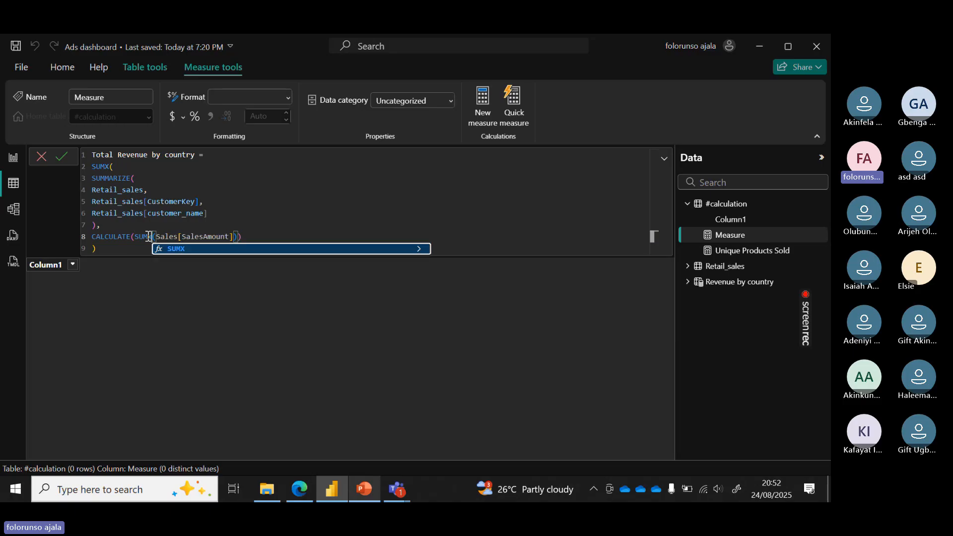
pyautogui.click(177, 250)
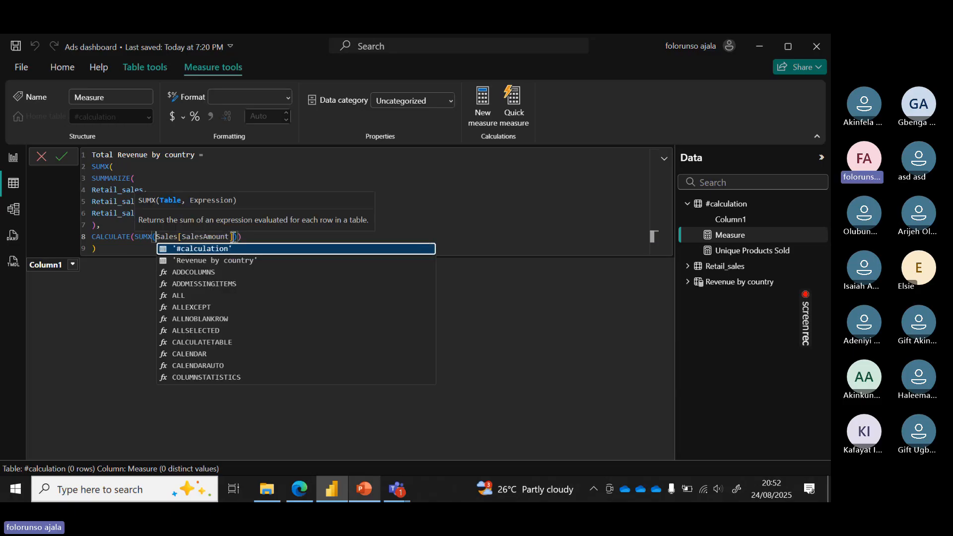
pyautogui.click(250, 244)
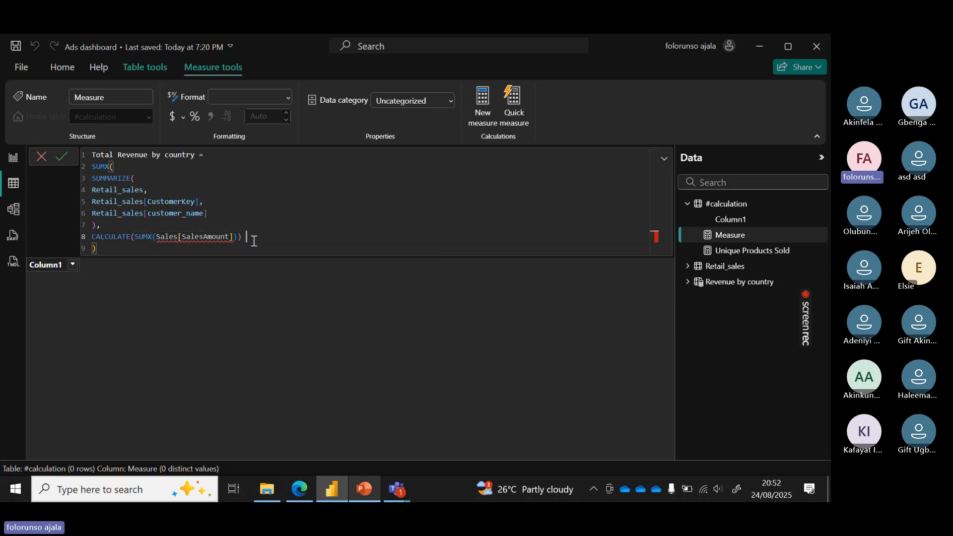
# Replace Revenue with quantity in the measure's name, making it Total quantity by country
pyautogui.click(149, 155)
pyautogui.press('BackSpace')
pyautogui.press('BackSpace')
pyautogui.press('BackSpace')
pyautogui.press('BackSpace')
pyautogui.press('BackSpace')
pyautogui.press('BackSpace')
pyautogui.press('BackSpace')
pyautogui.write('quantity')
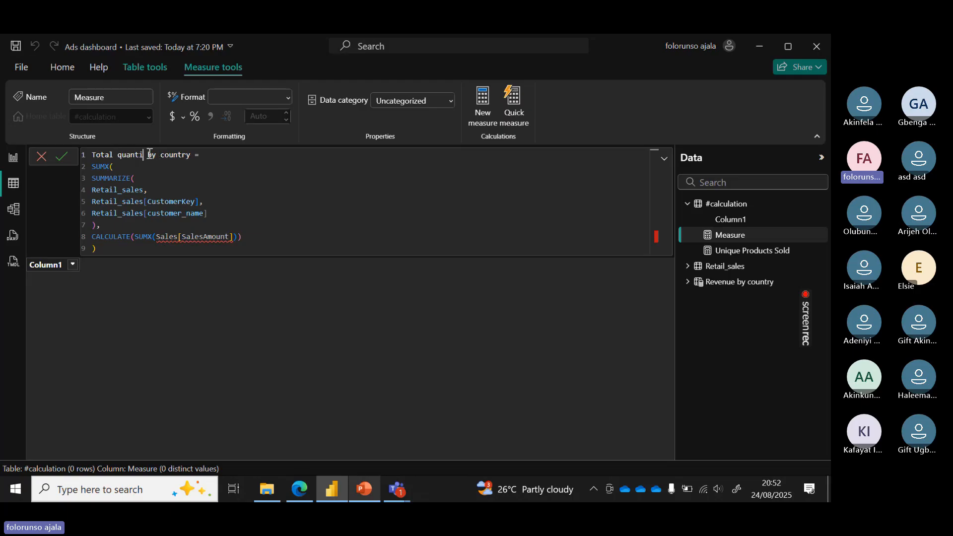
# Rewrite the expression inside CALCULATE as SUM(Retail_sales[OrderQuantity]) and commit the measure
pyautogui.click(229, 237)
pyautogui.press('BackSpace')
pyautogui.press('BackSpace')
pyautogui.press('BackSpace')
pyautogui.press('BackSpace')
pyautogui.press('BackSpace')
pyautogui.press('BackSpace')
pyautogui.press('BackSpace')
pyautogui.press('BackSpace')
pyautogui.press('BackSpace')
pyautogui.press('BackSpace')
pyautogui.press('BackSpace')
pyautogui.press('BackSpace')
pyautogui.press('BackSpace')
pyautogui.press('BackSpace')
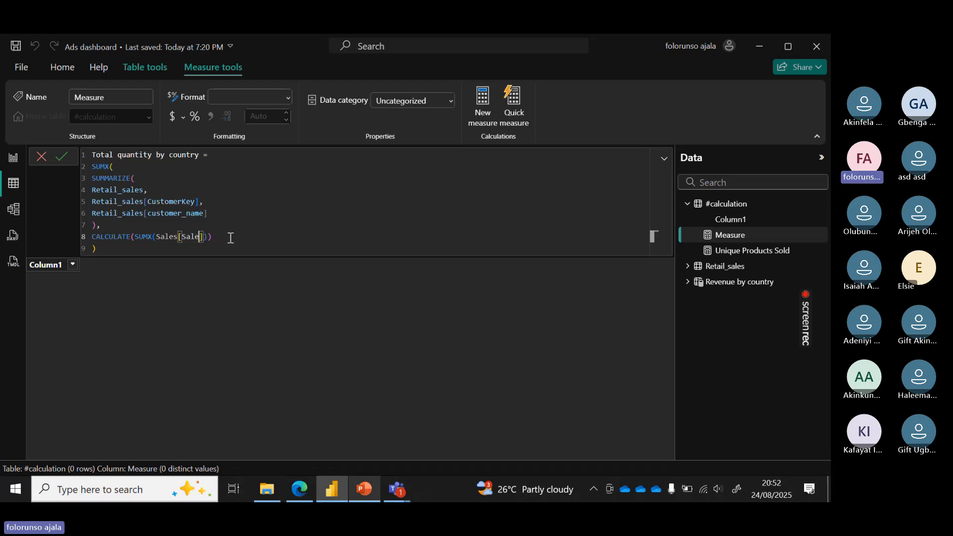
pyautogui.press('BackSpace')
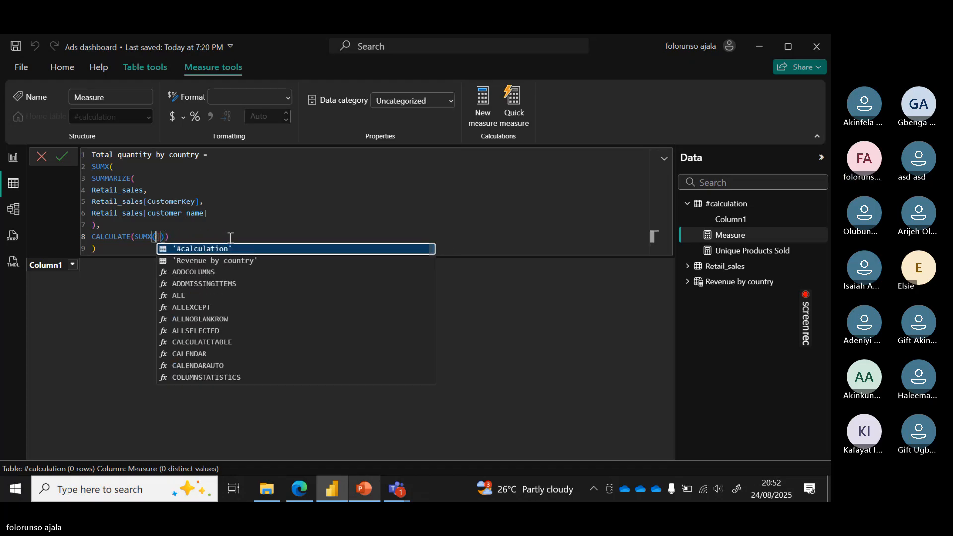
pyautogui.write('or')
pyautogui.press('BackSpace')
pyautogui.press('BackSpace')
pyautogui.press('BackSpace')
pyautogui.press('BackSpace')
pyautogui.press('BackSpace')
pyautogui.press('BackSpace')
pyautogui.press('BackSpace')
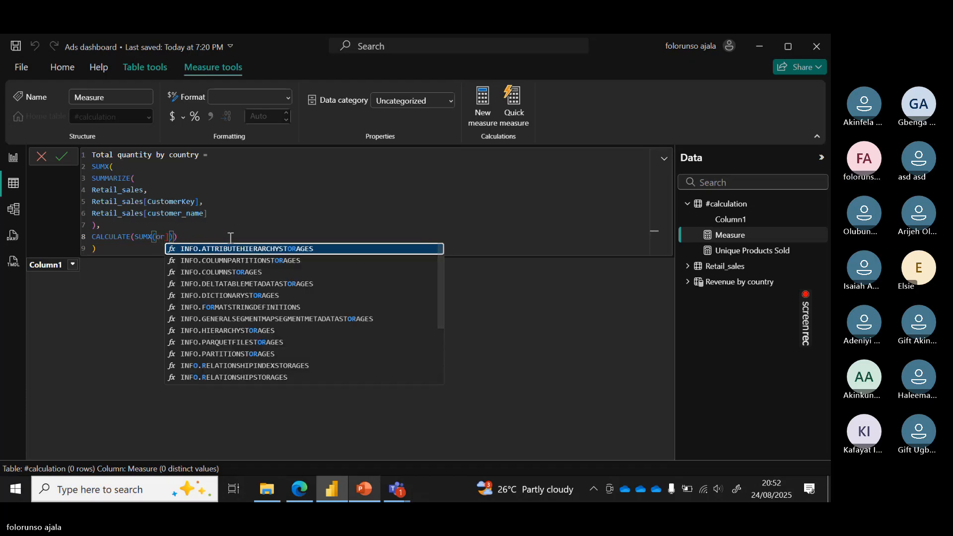
pyautogui.write('SUM')
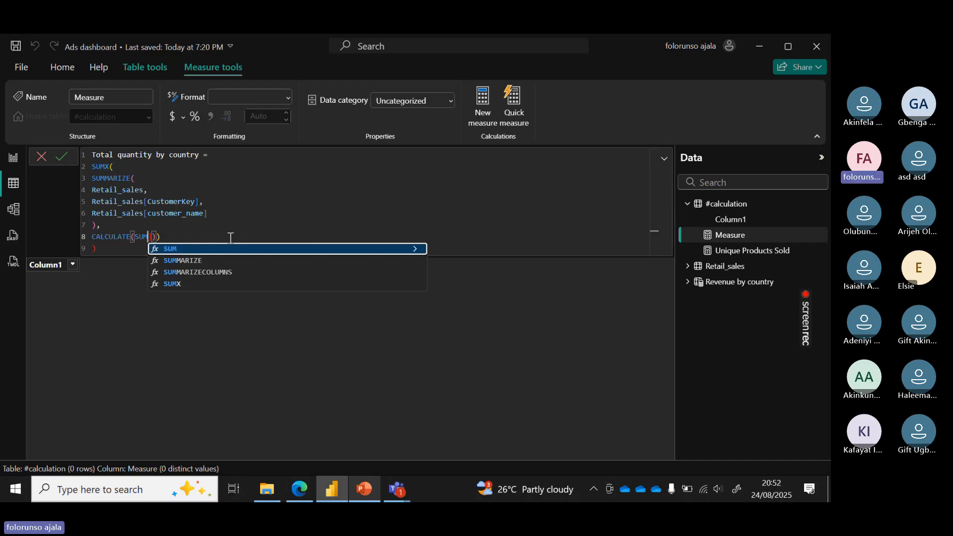
pyautogui.write('(ord')
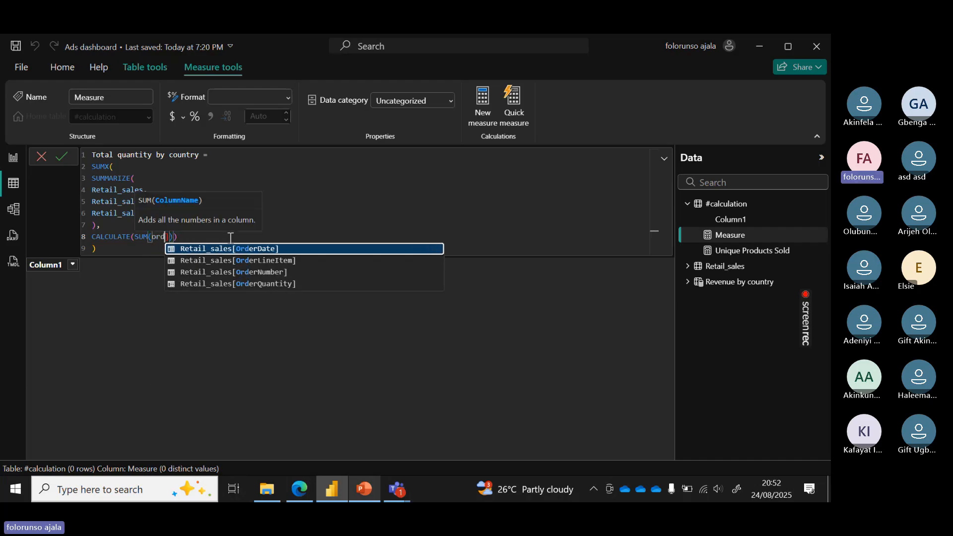
pyautogui.click(283, 288)
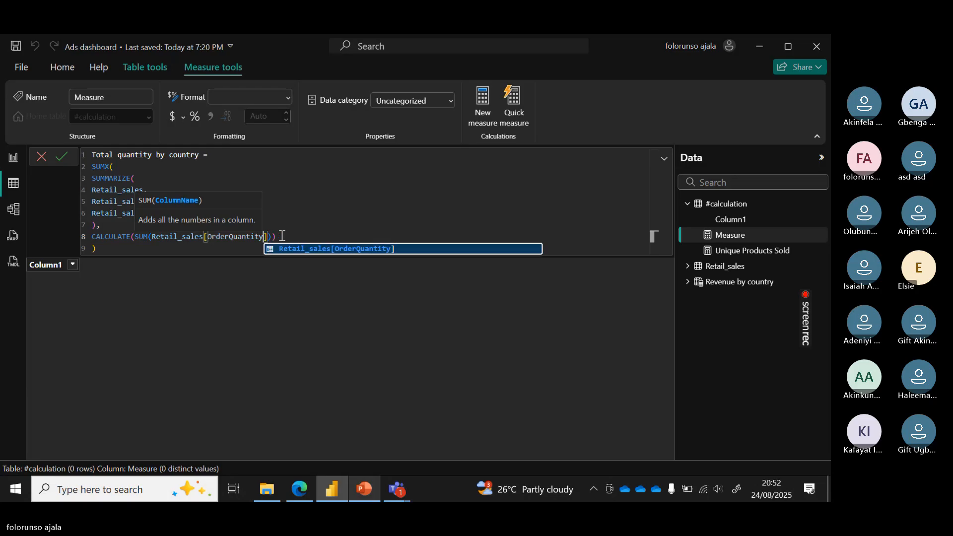
pyautogui.click(313, 211)
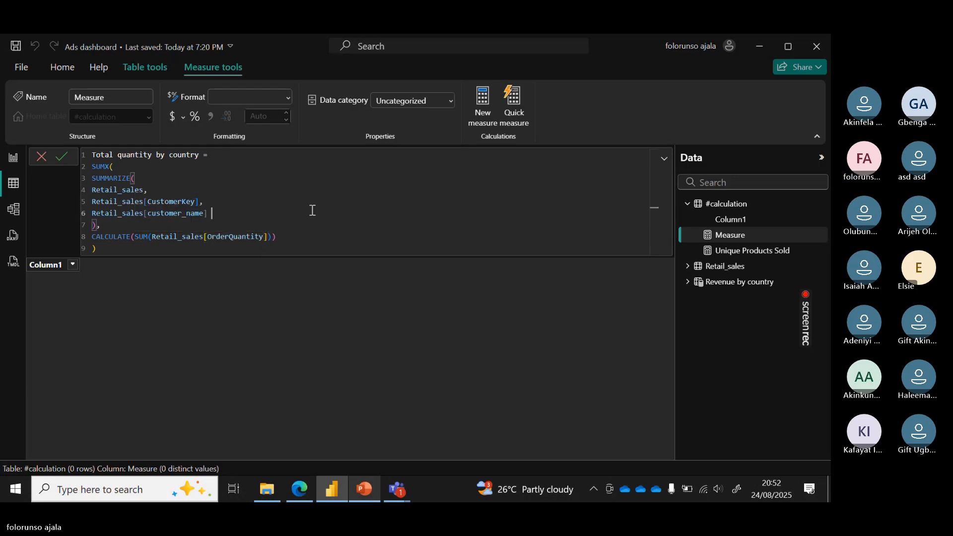
pyautogui.click(60, 156)
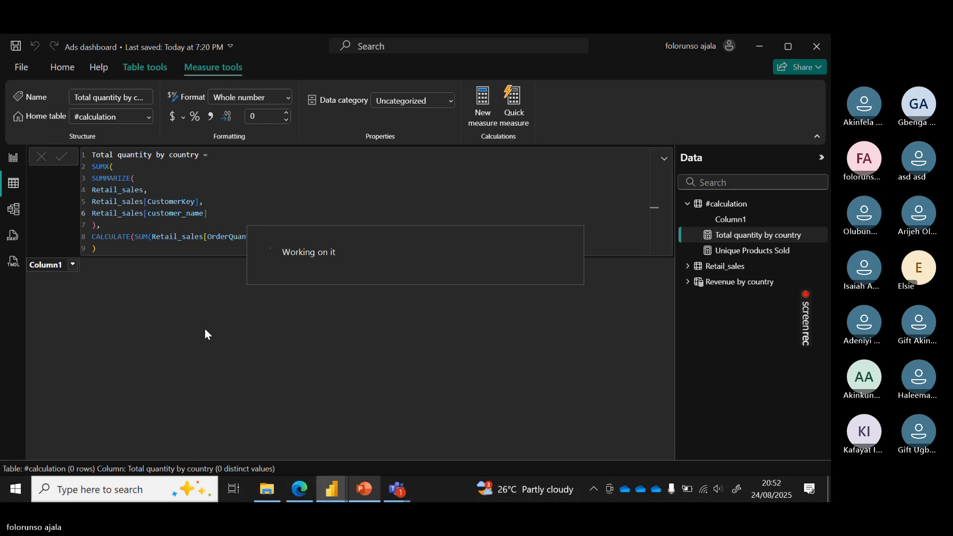
# Add the Total quantity by country measure to report Page 1 as a new visual, placed in the empty area beside the card
pyautogui.click(13, 158)
pyautogui.click(280, 293)
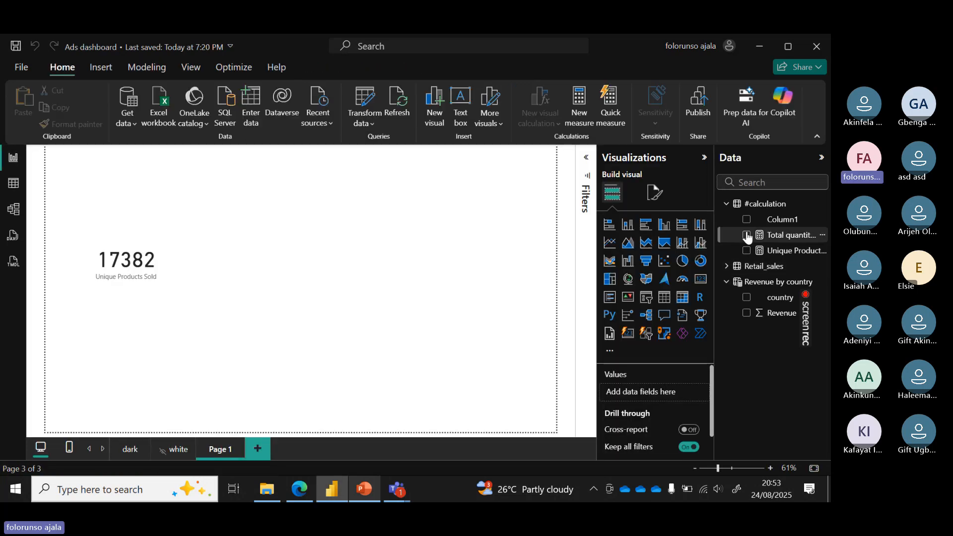
pyautogui.click(747, 235)
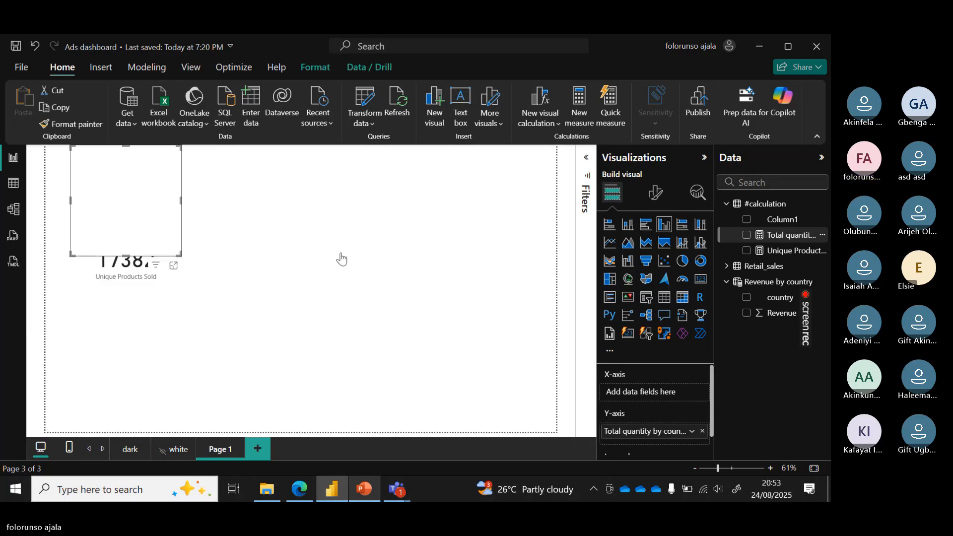
pyautogui.moveTo(93, 184); pyautogui.dragTo(374, 237)
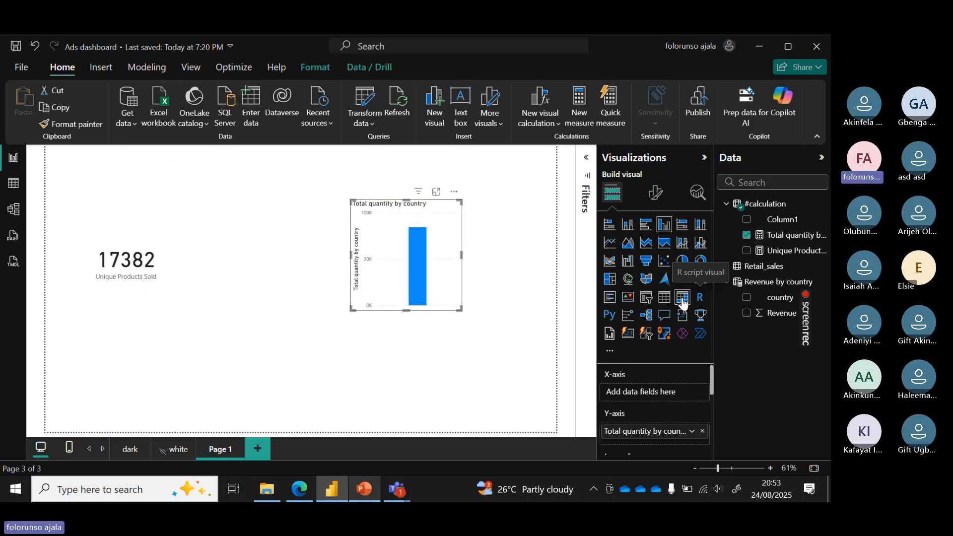
# Convert the new column chart to a table and add the country column from Retail_sales
pyautogui.click(665, 299)
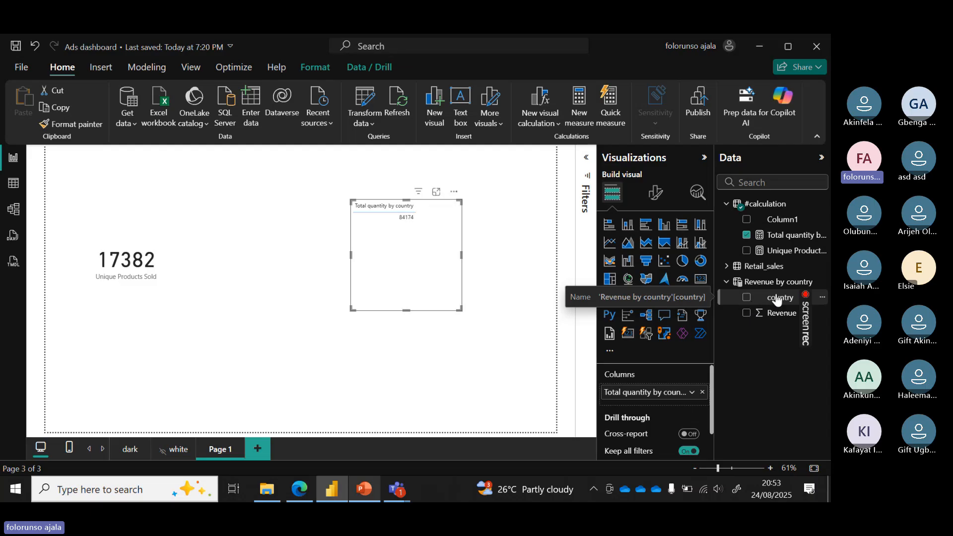
pyautogui.click(727, 270)
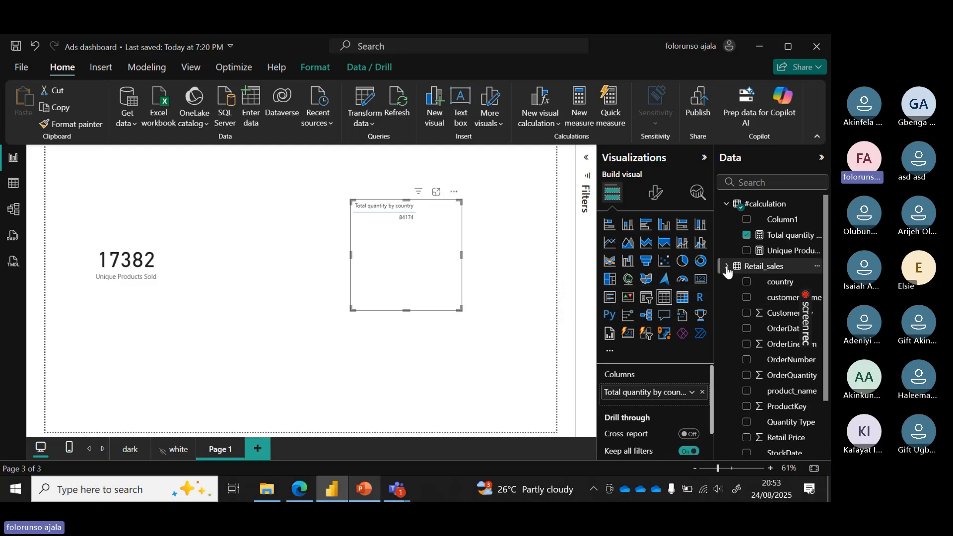
pyautogui.scroll(-3, 828, 312)
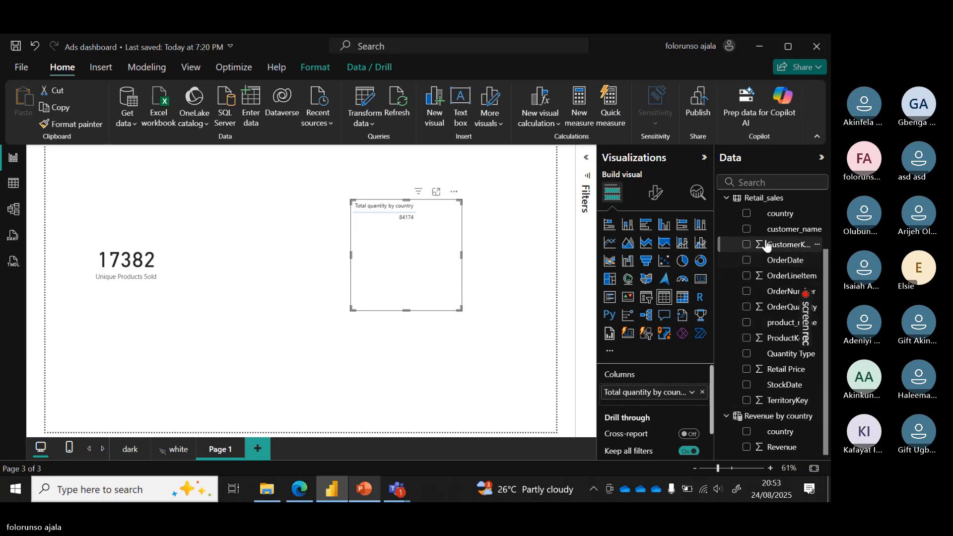
pyautogui.click(746, 214)
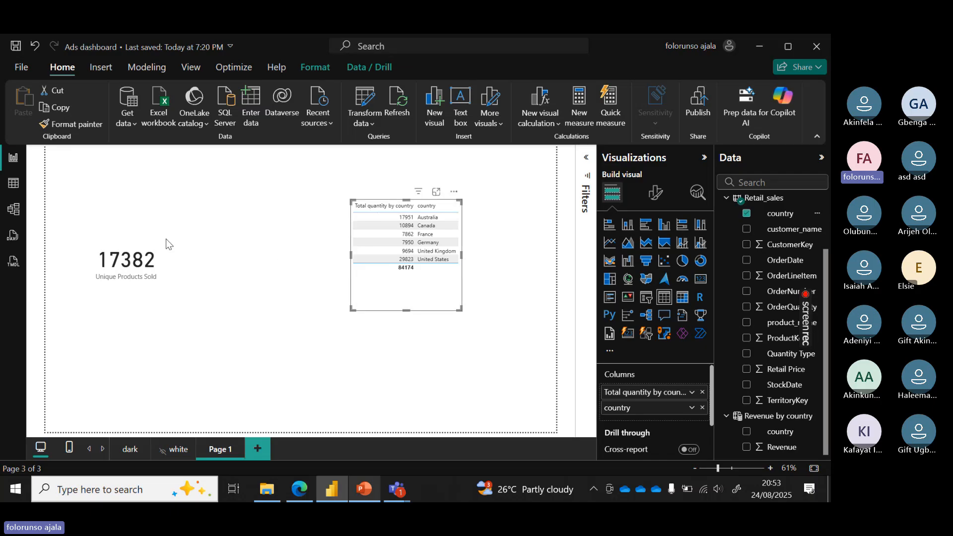
# Review the DAX formula of the Total quantity by country measure against that of the Revenue by country table
pyautogui.click(14, 183)
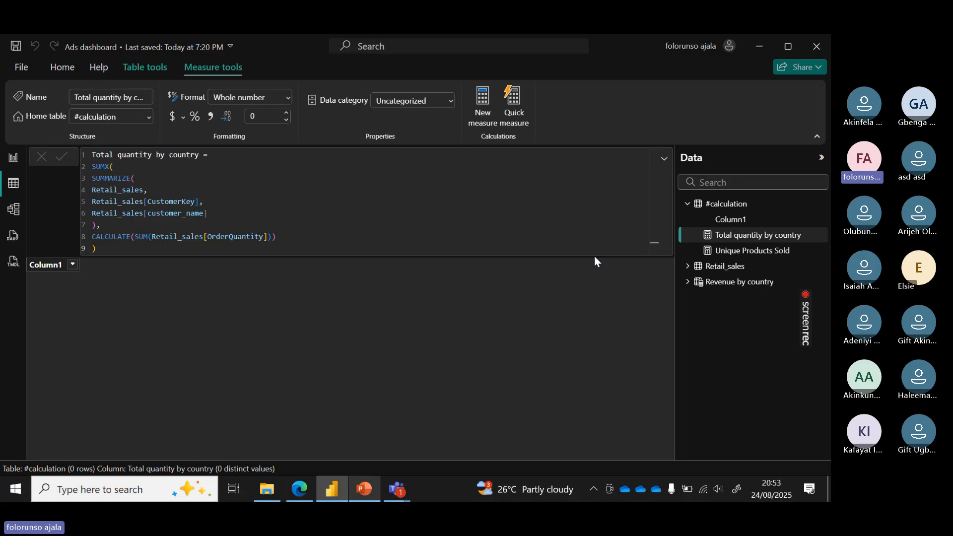
pyautogui.click(665, 160)
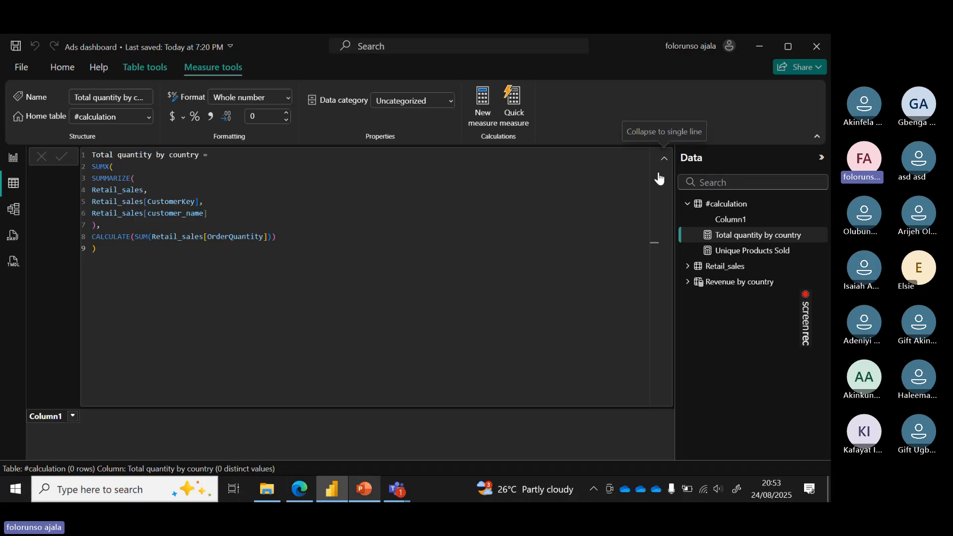
pyautogui.click(728, 286)
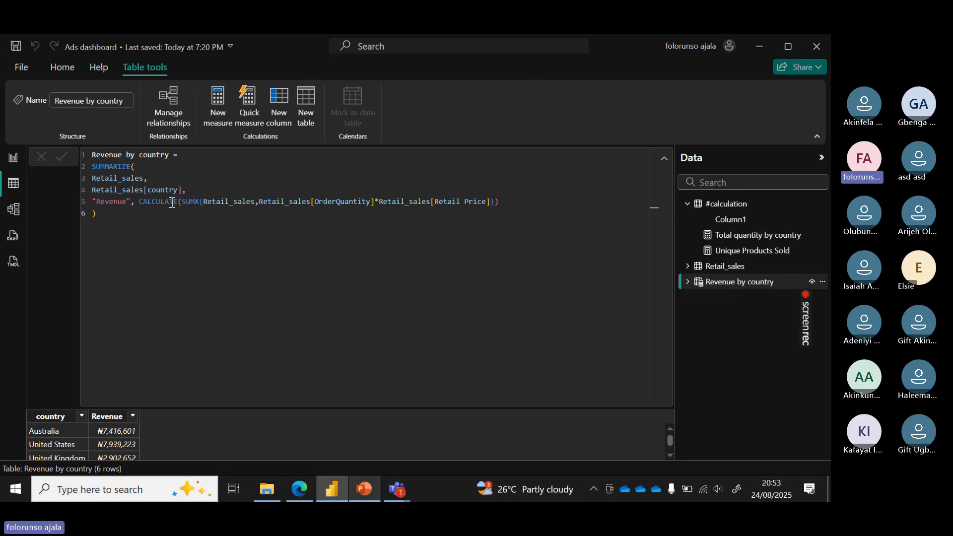
pyautogui.click(741, 241)
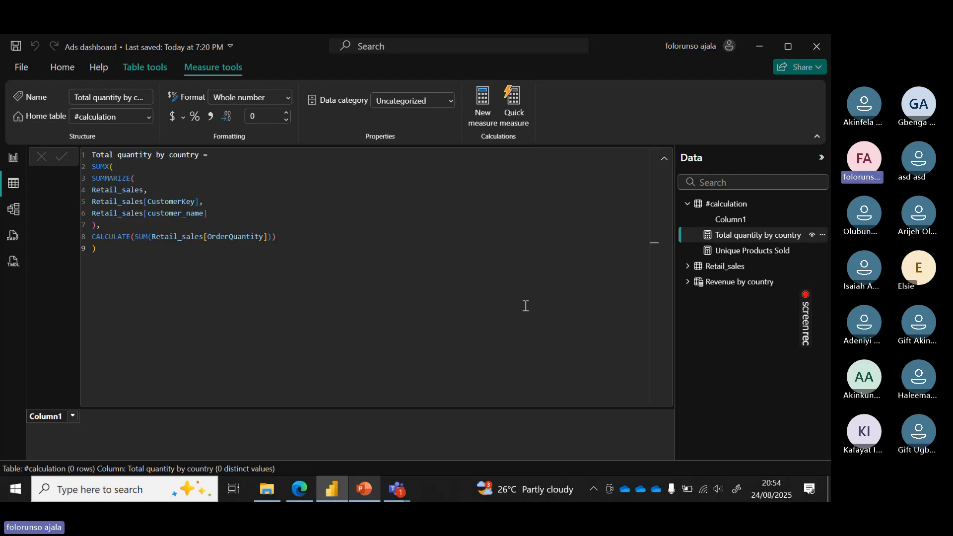
pyautogui.click(664, 159)
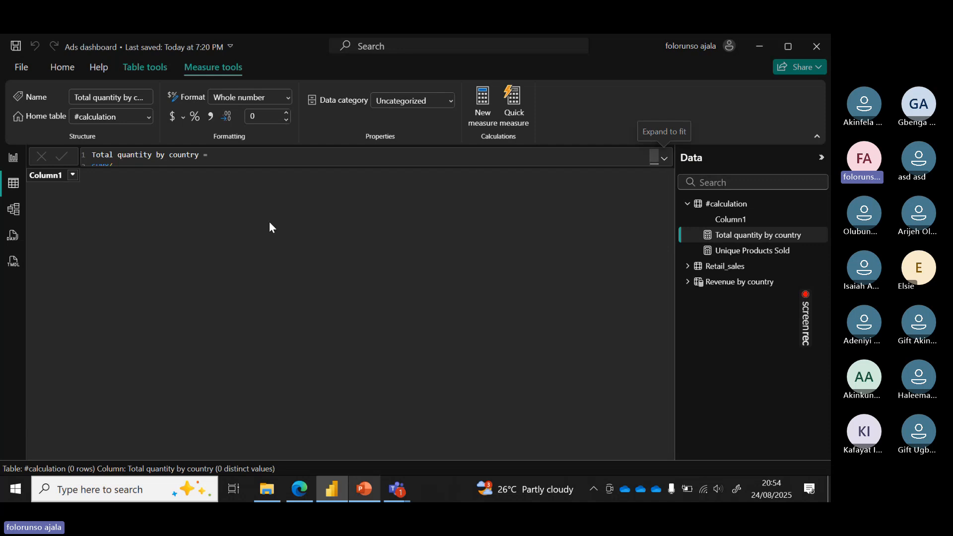
# Delete the Revenue by country table from the model
pyautogui.click(688, 203)
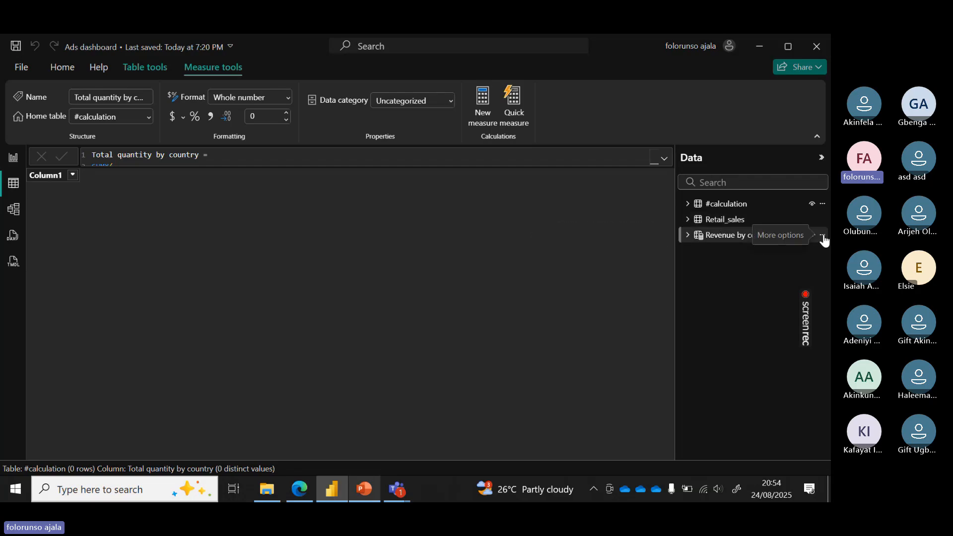
pyautogui.click(823, 234)
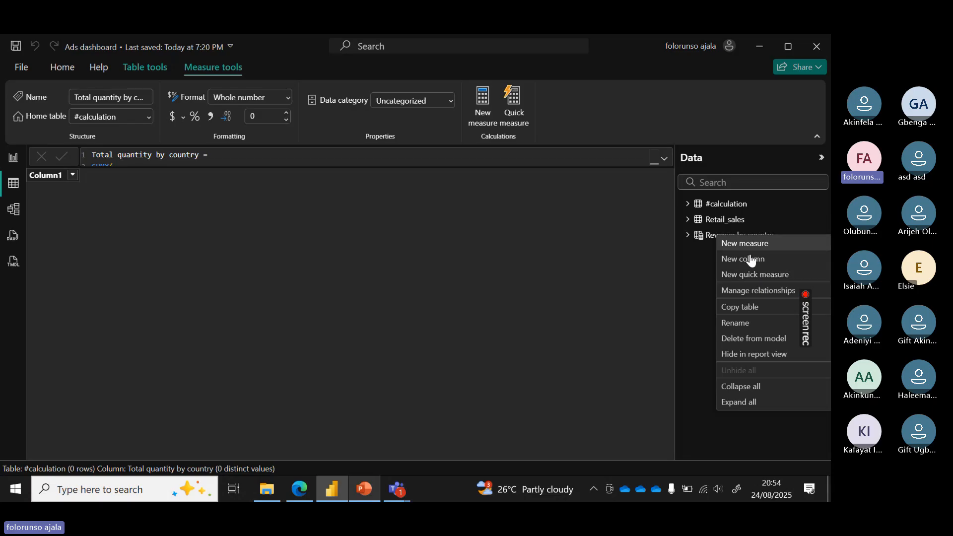
pyautogui.click(724, 339)
pyautogui.click(492, 290)
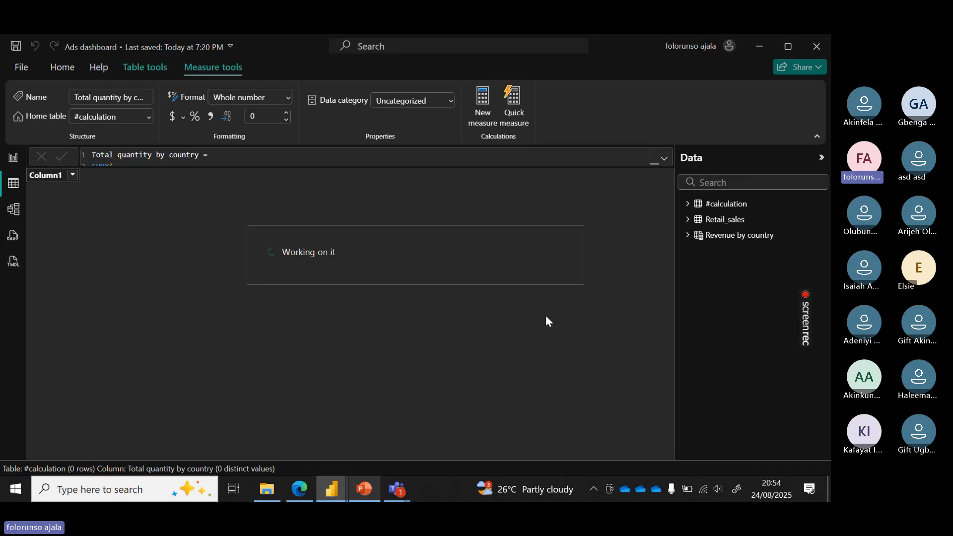
pyautogui.click(687, 204)
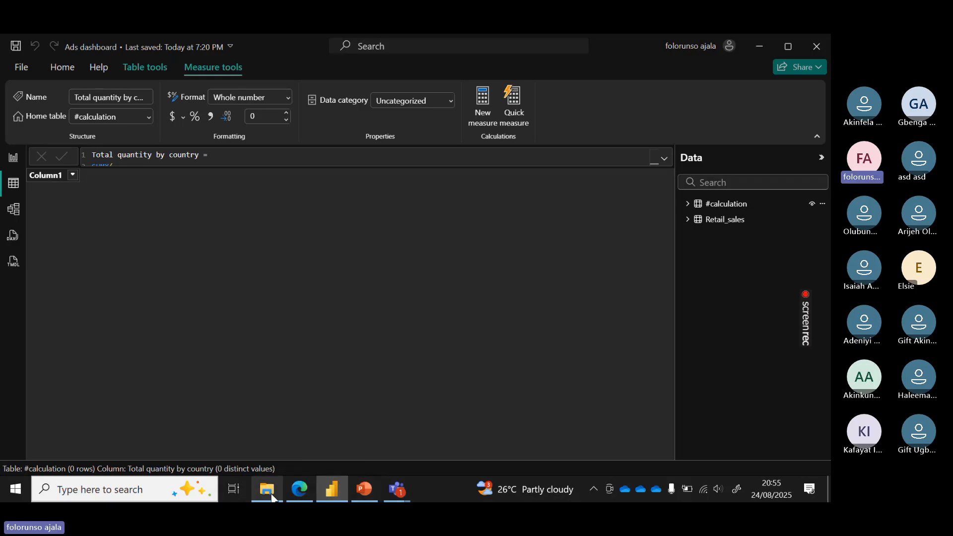
# Read the ADDCOLUMNS() section of the Virtual Tables PDF in Edge and return to Power BI Desktop
pyautogui.click(300, 490)
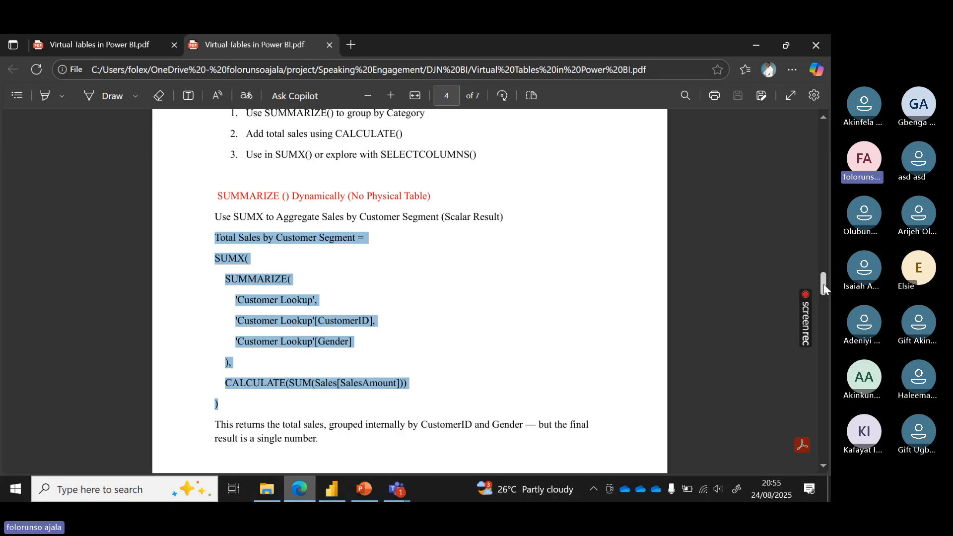
pyautogui.moveTo(823, 284); pyautogui.dragTo(824, 304)
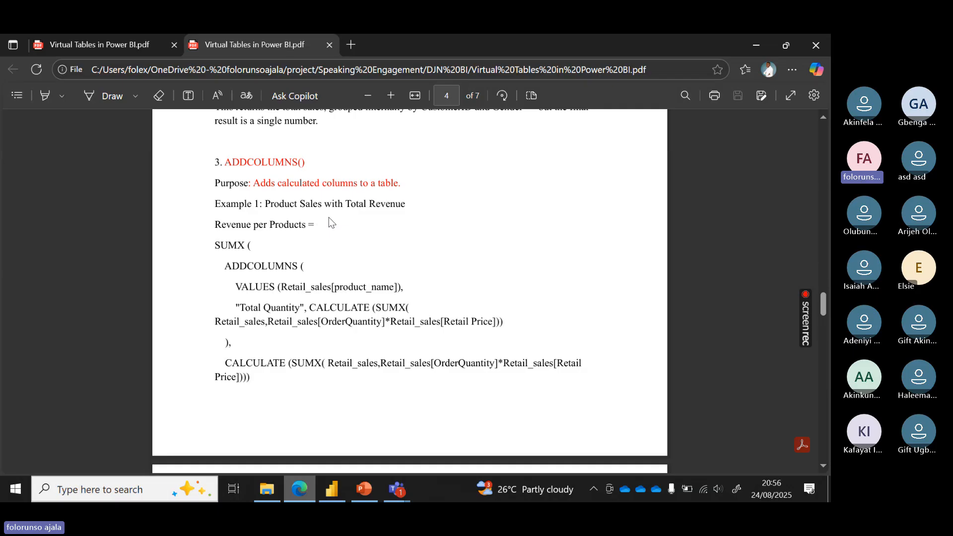
pyautogui.click(332, 489)
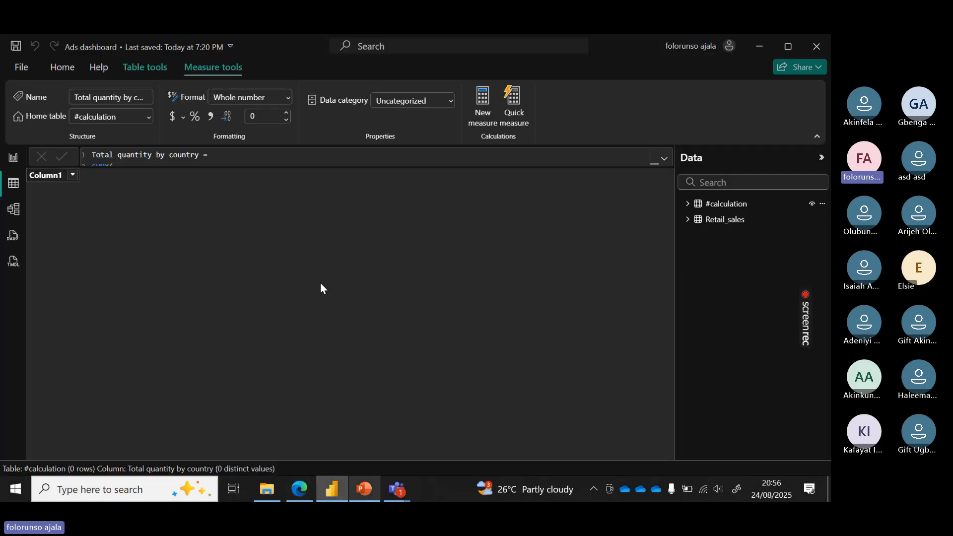
# Examine the columns of the Retail_sales table in Table view, from OrderDate through customer_name, alongside the report page
pyautogui.click(12, 162)
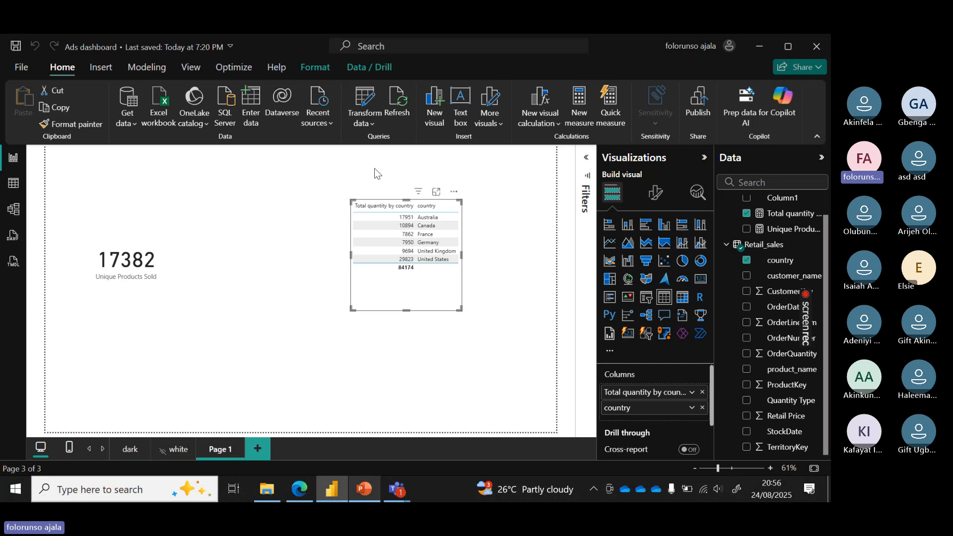
pyautogui.click(13, 185)
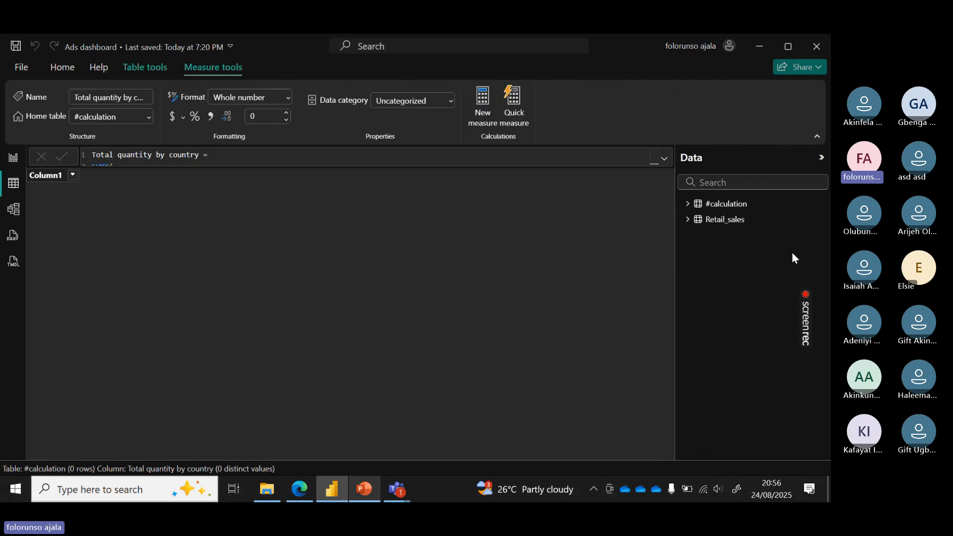
pyautogui.click(726, 221)
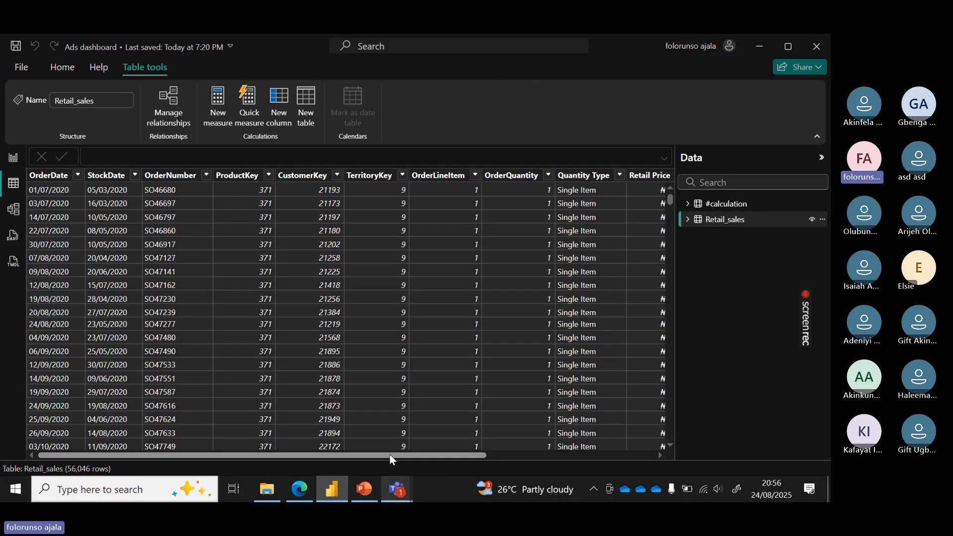
pyautogui.moveTo(390, 456); pyautogui.dragTo(605, 463)
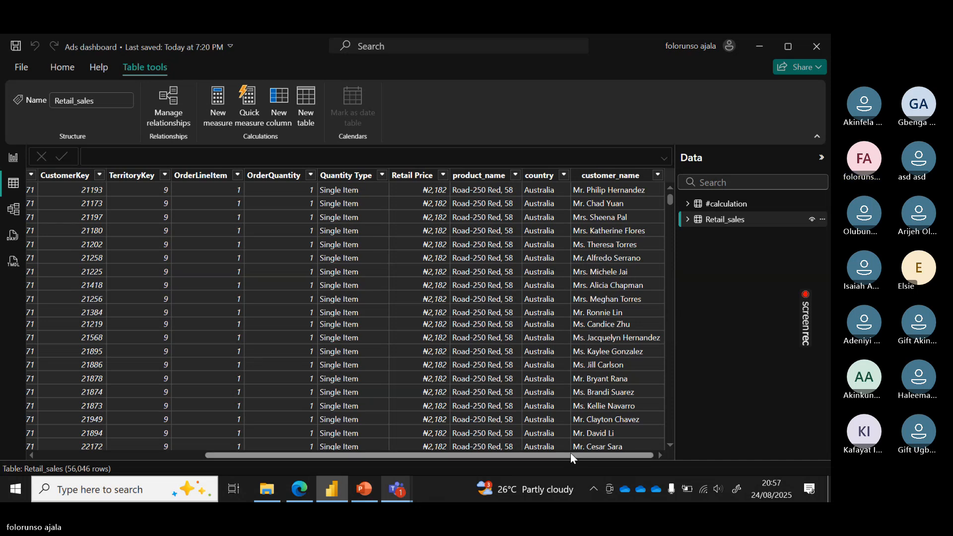
pyautogui.moveTo(570, 455); pyautogui.dragTo(351, 454)
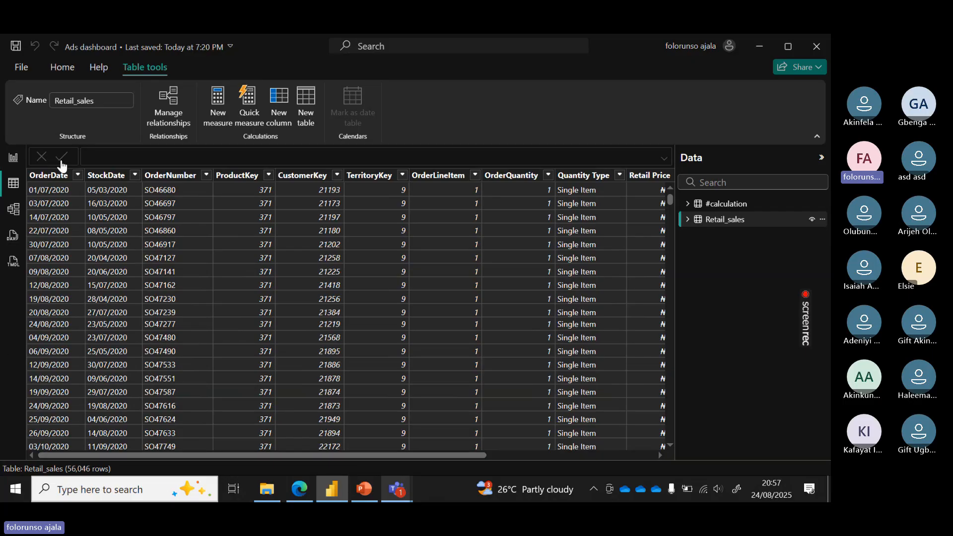
pyautogui.click(14, 158)
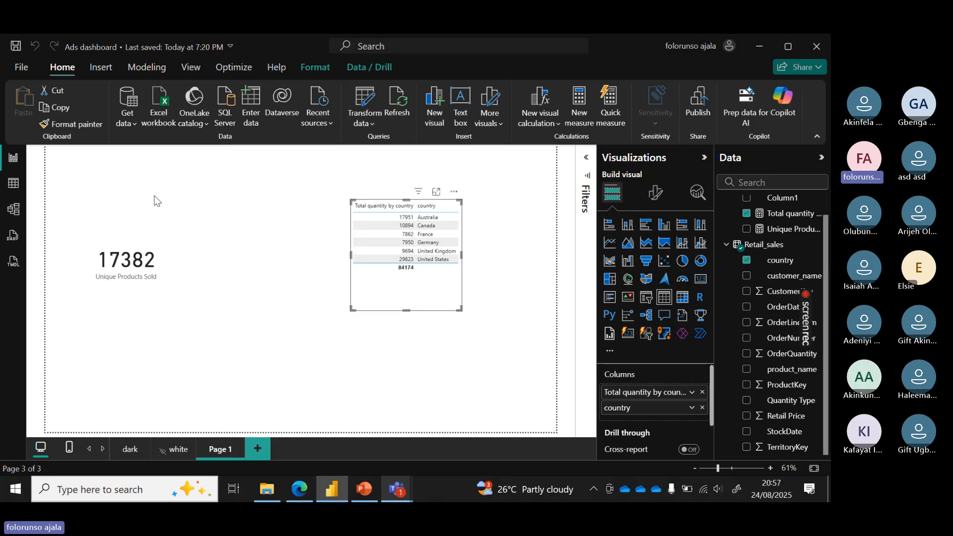
pyautogui.click(14, 185)
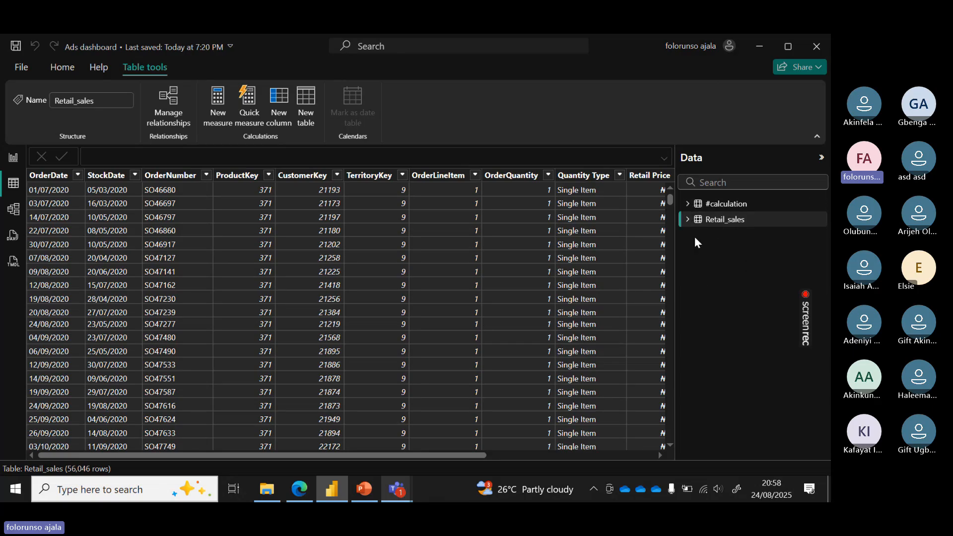
pyautogui.click(712, 224)
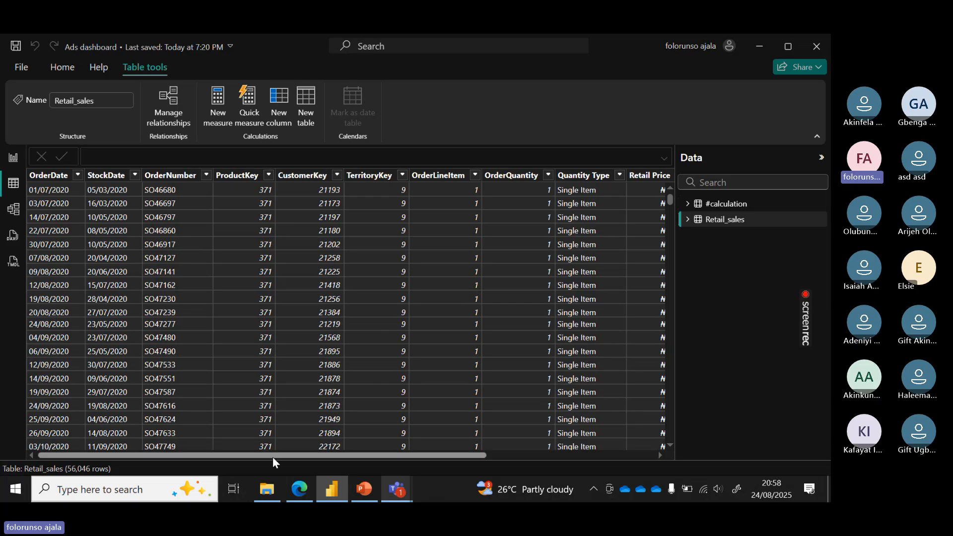
pyautogui.moveTo(270, 454); pyautogui.dragTo(658, 270)
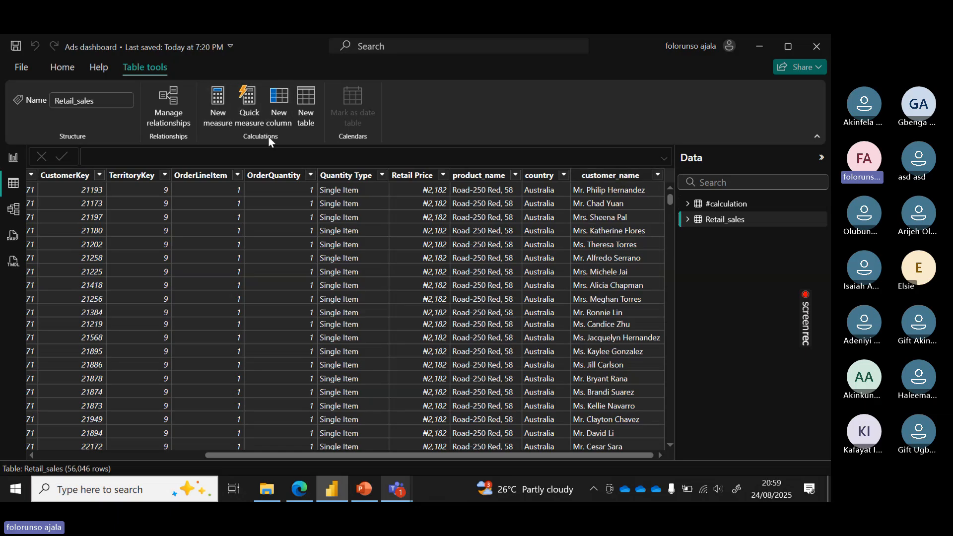
# Start a new calculated column in Retail_sales and replace its default formula with the copied Total Sales by Customer Segment formula
pyautogui.click(283, 116)
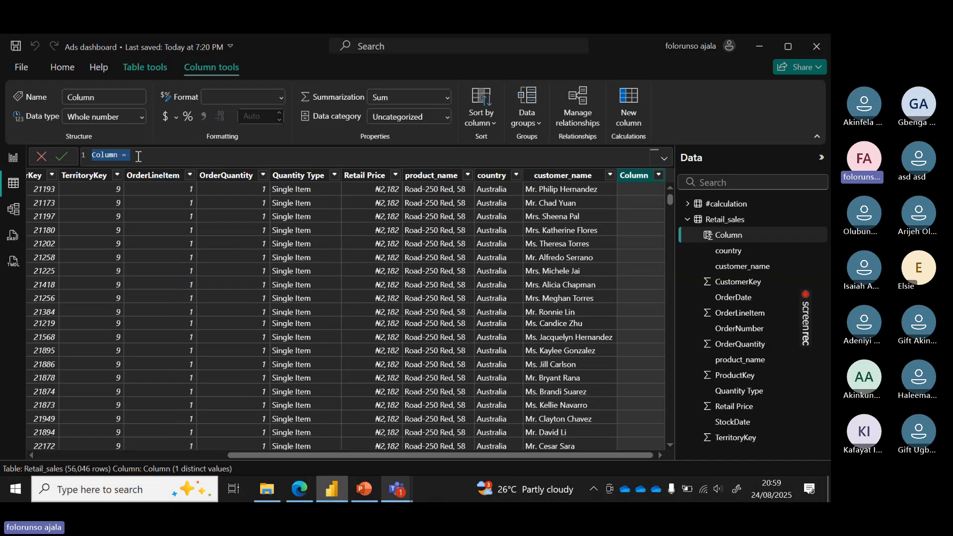
pyautogui.press('BackSpace')
pyautogui.write("Total Sales by Customer Segment = SUMX( SUMMARIZE( 'Customer Lookup', 'Customer Lookup'[CustomerID], 'Customer Lookup'[Gender] ), CALCULATE(SUM(Sales[SalesAmount])) )")
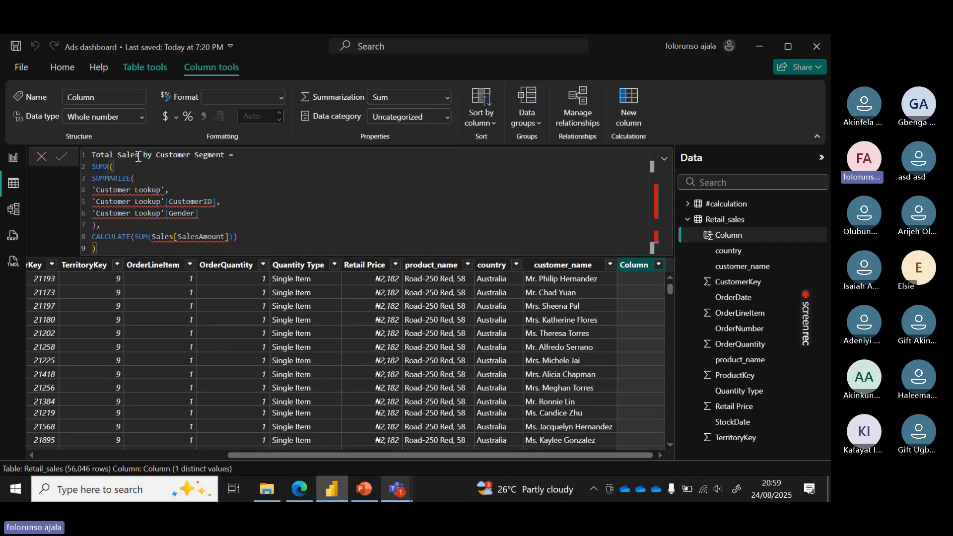
# Copy the Revenue per Products formula from the PDF in Edge and paste it over the new column's formula in Power BI Desktop
pyautogui.click(296, 490)
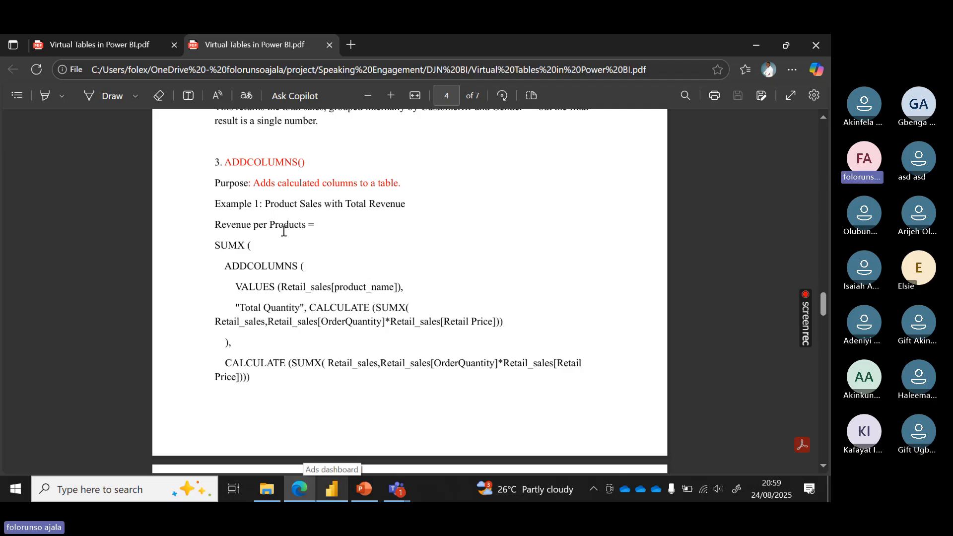
pyautogui.moveTo(214, 226); pyautogui.dragTo(319, 389)
pyautogui.hotkey('ctrl', 'c')
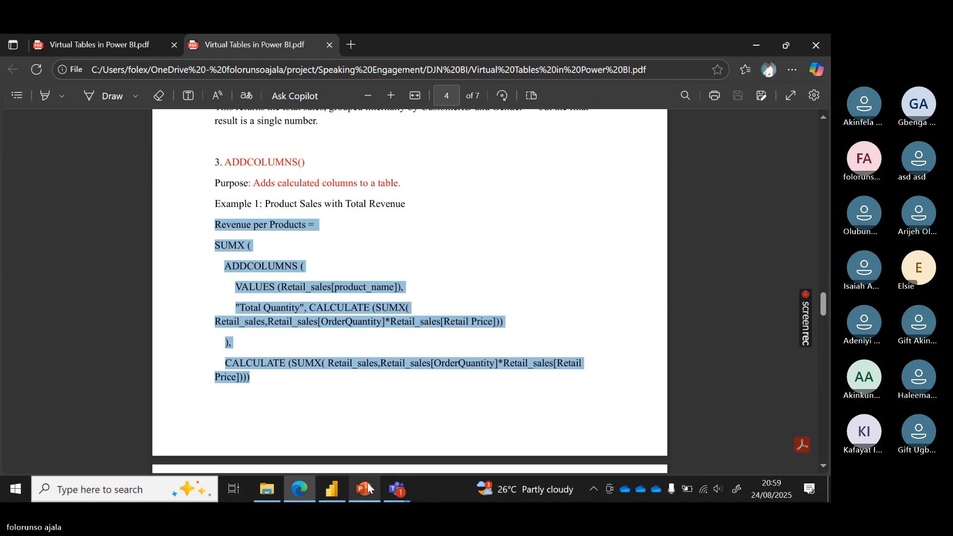
pyautogui.click(333, 487)
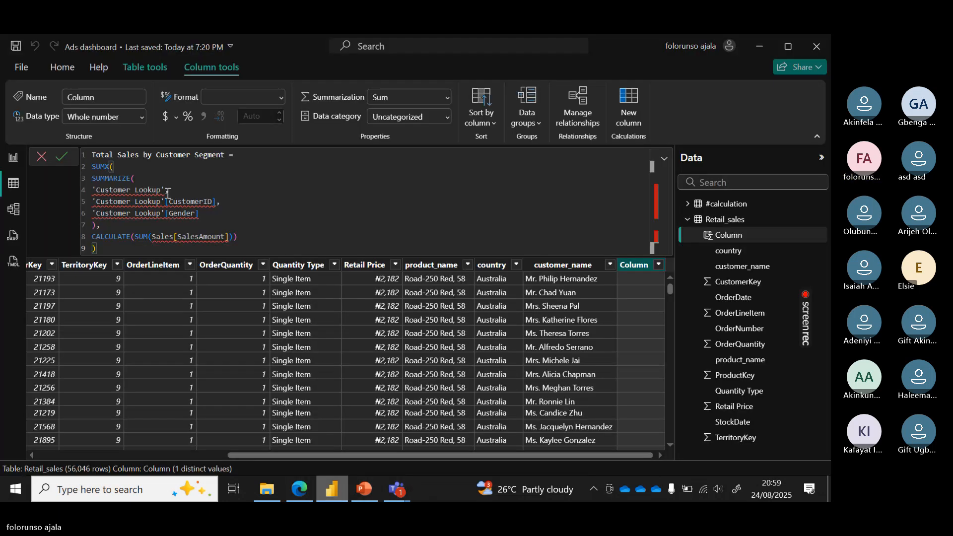
pyautogui.hotkey('ctrl', 'a')
pyautogui.press('BackSpace')
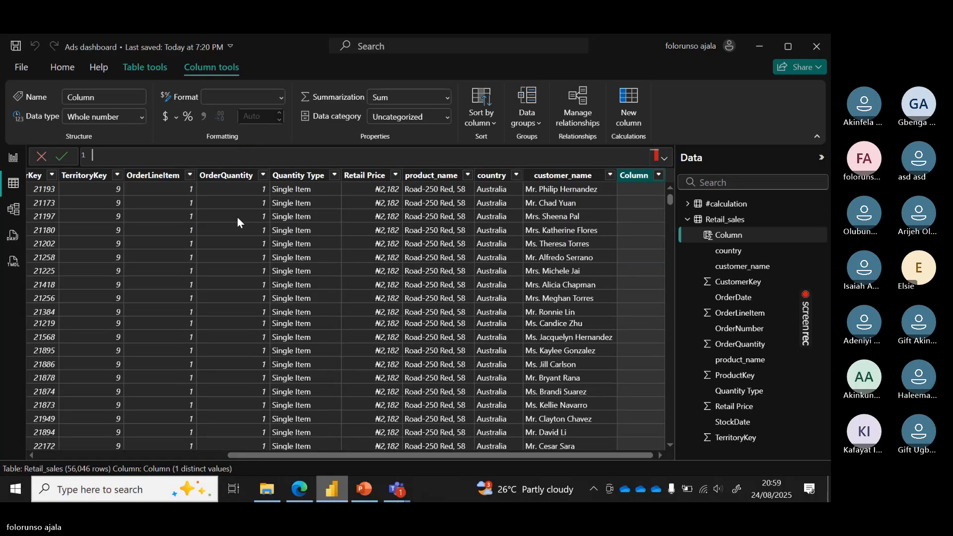
pyautogui.hotkey('ctrl', 'v')
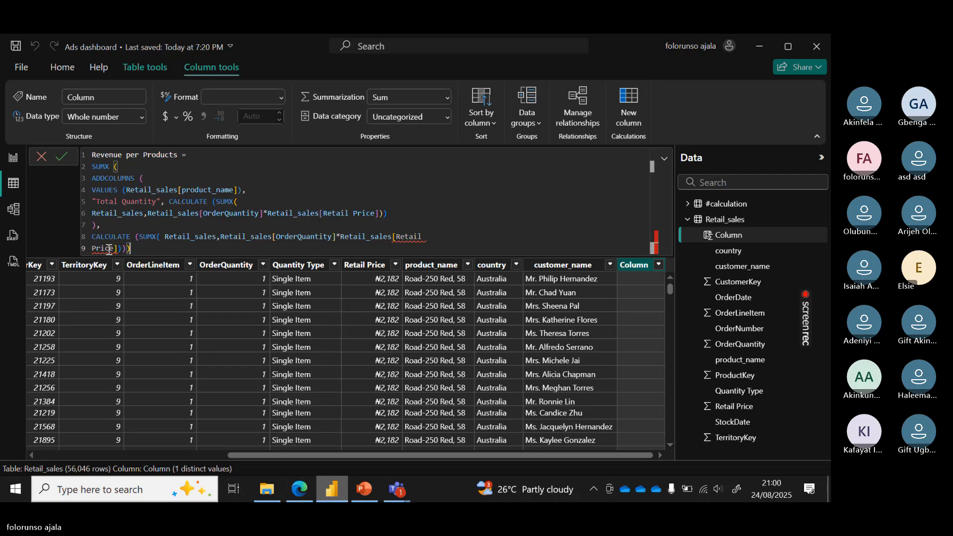
# Rejoin the split Retail_sales[Retail Price] reference on the formula's last line, accept the suggested column reference and commit the formula
pyautogui.click(92, 248)
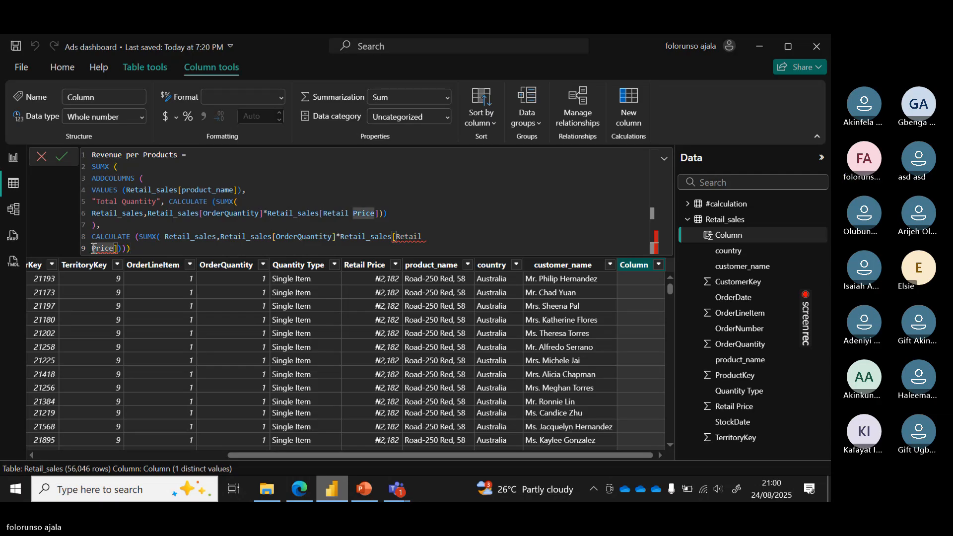
pyautogui.press('BackSpace')
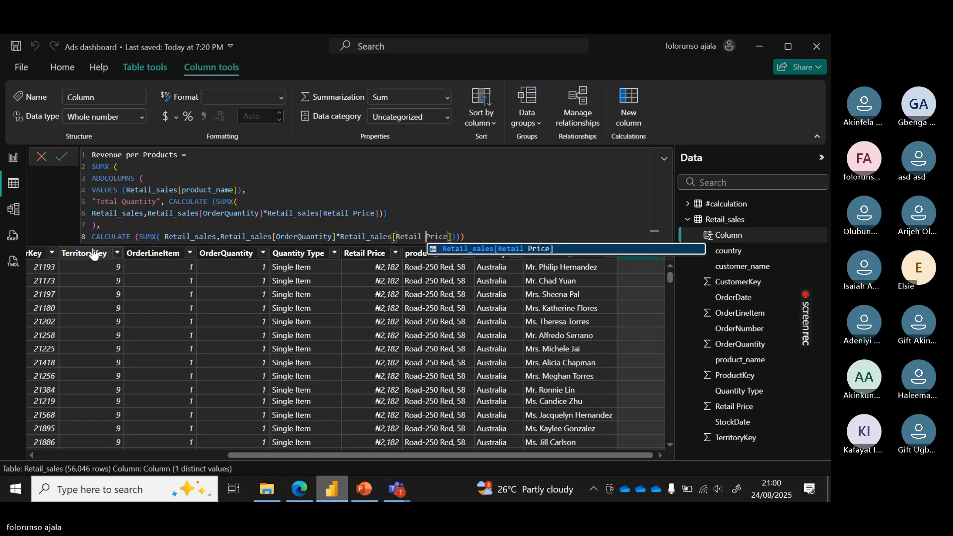
pyautogui.click(461, 249)
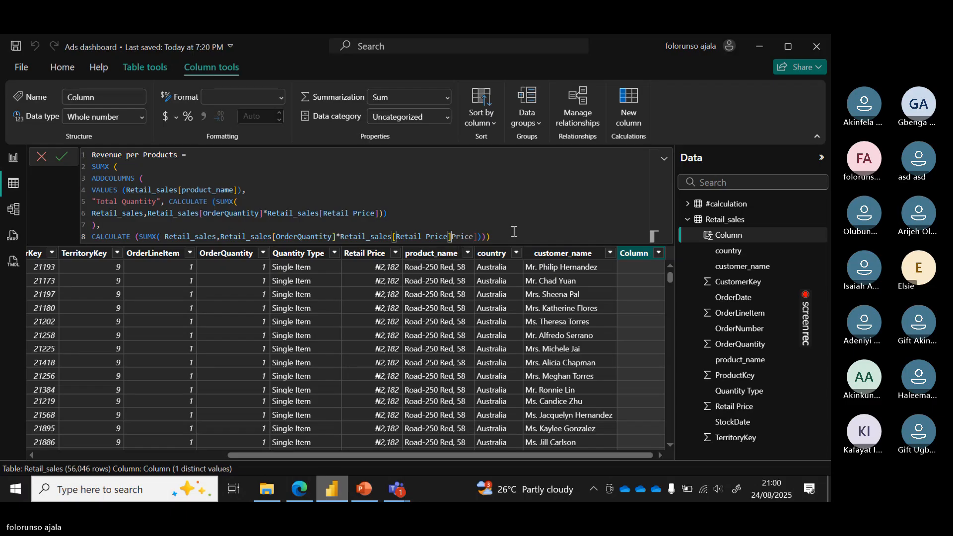
pyautogui.click(62, 156)
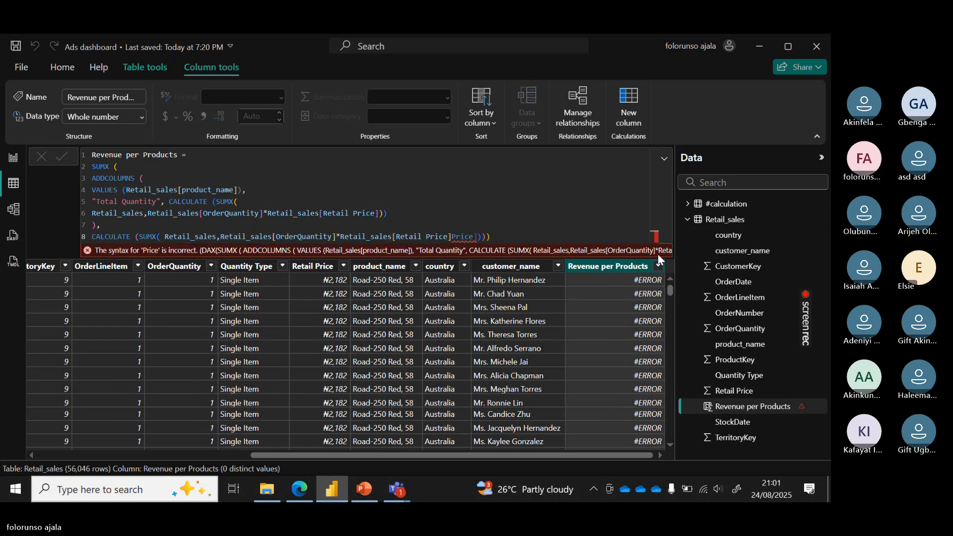
# Delete the surplus word Price after Retail_sales[Retail Price] and commit the Revenue per Products column
pyautogui.click(478, 237)
pyautogui.press('BackSpace')
pyautogui.press('BackSpace')
pyautogui.press('BackSpace')
pyautogui.press('BackSpace')
pyautogui.press('BackSpace')
pyautogui.click(61, 158)
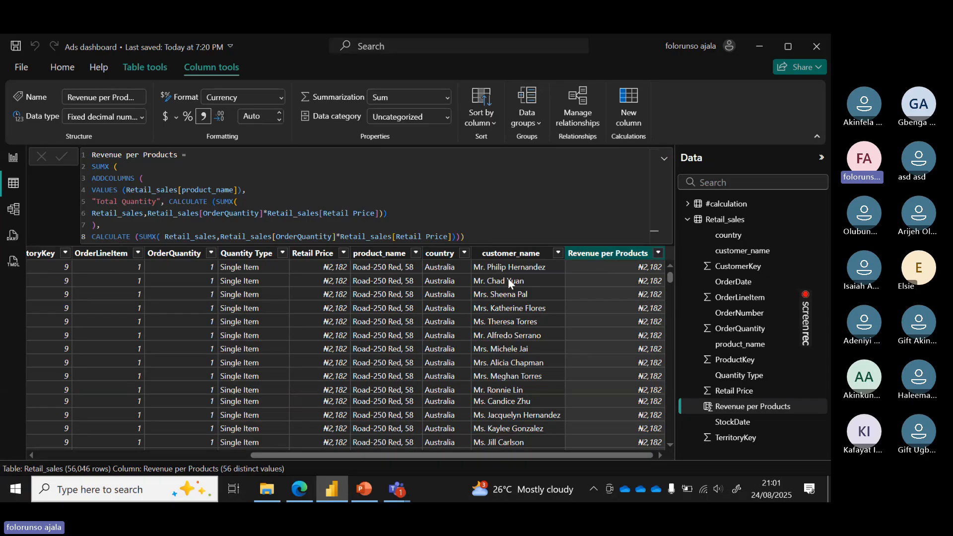
# Look through the filter values of the Revenue per Products column without applying a filter
pyautogui.click(658, 255)
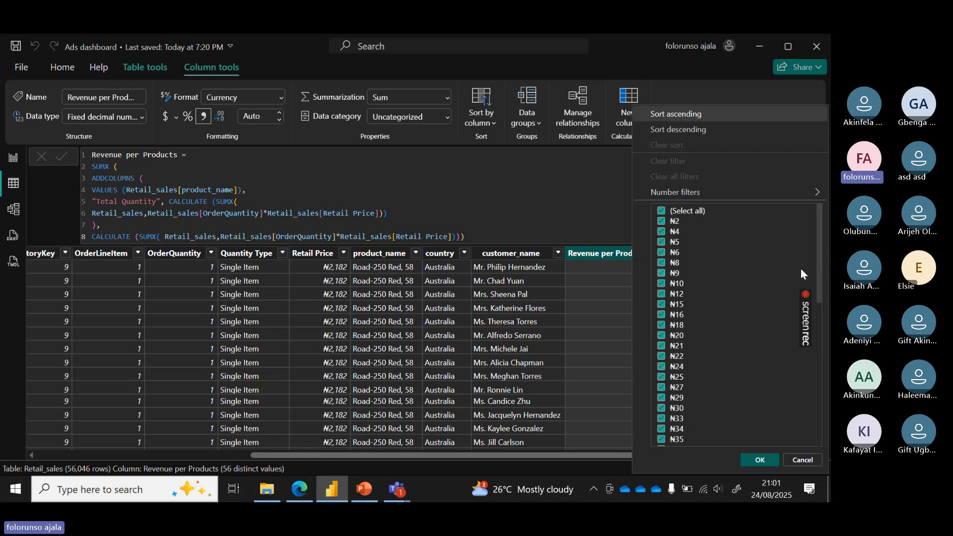
pyautogui.moveTo(820, 281); pyautogui.dragTo(825, 441)
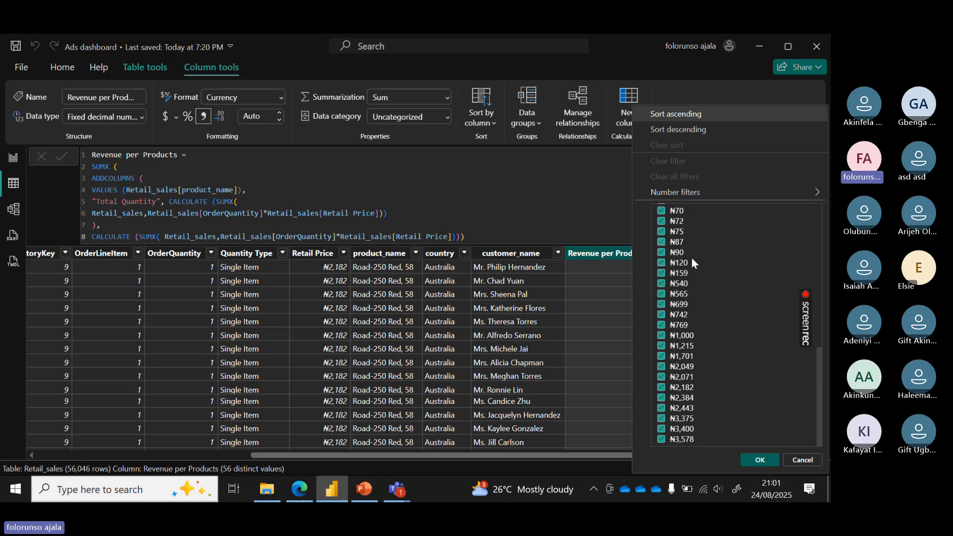
pyautogui.moveTo(821, 429); pyautogui.dragTo(817, 283)
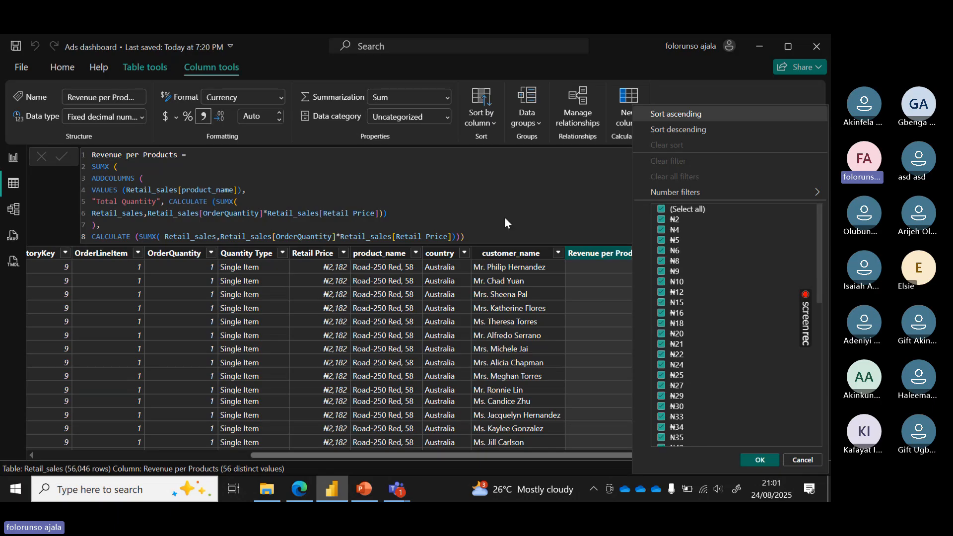
pyautogui.click(573, 219)
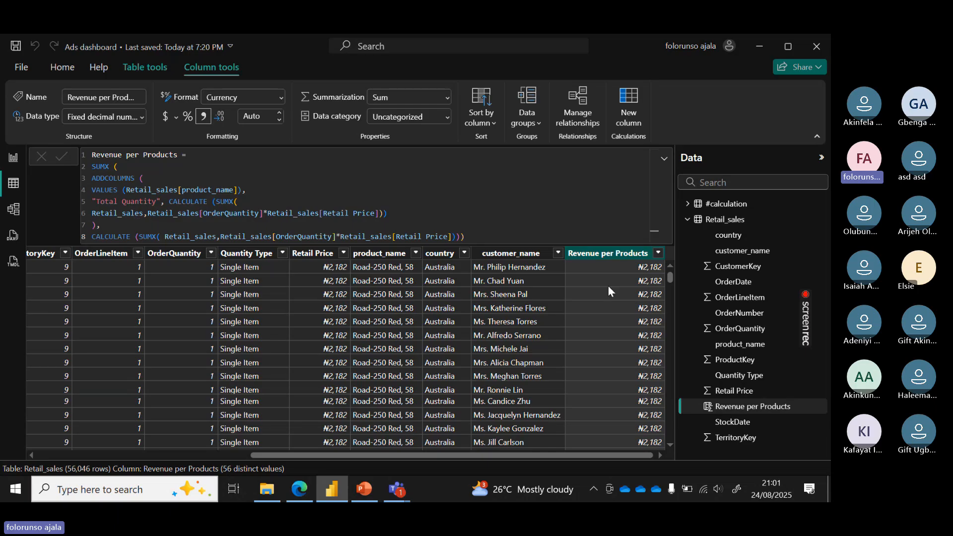
# Filter the OrderQuantity column of Retail_sales to show only rows with the value 2
pyautogui.click(201, 270)
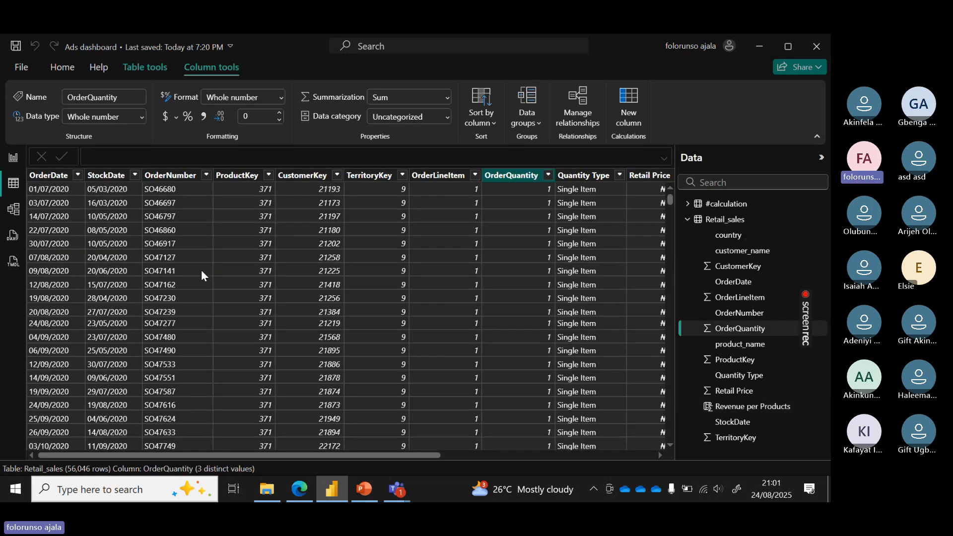
pyautogui.moveTo(397, 453); pyautogui.dragTo(755, 438)
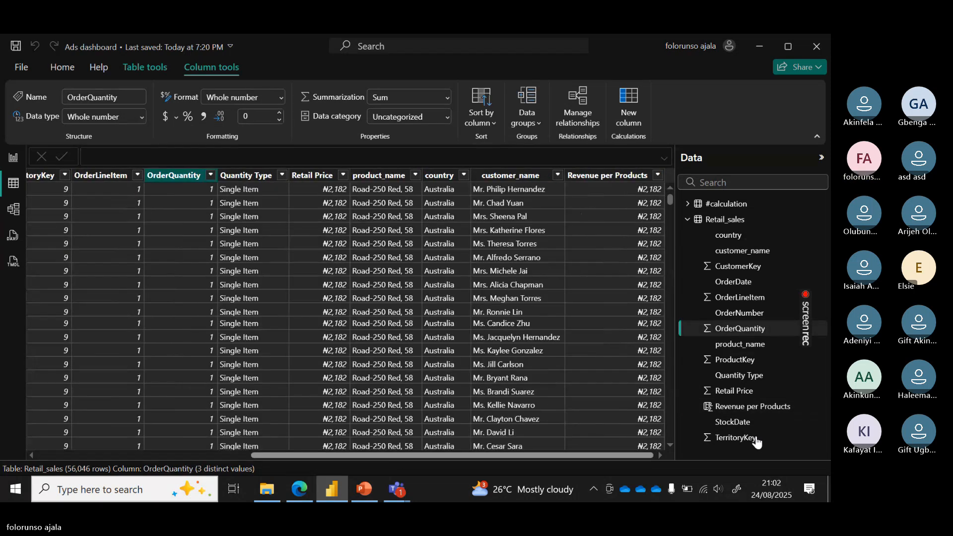
pyautogui.rightClick(199, 204)
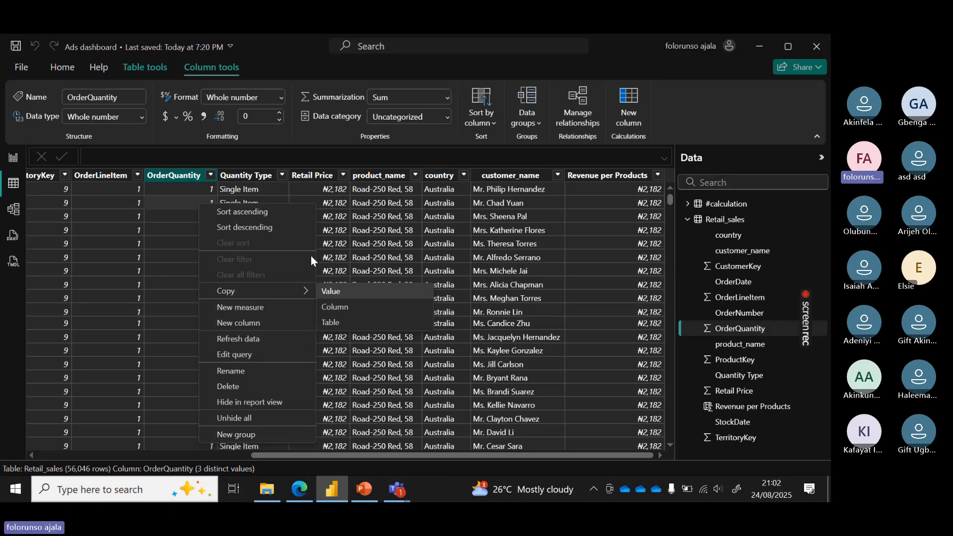
pyautogui.click(168, 149)
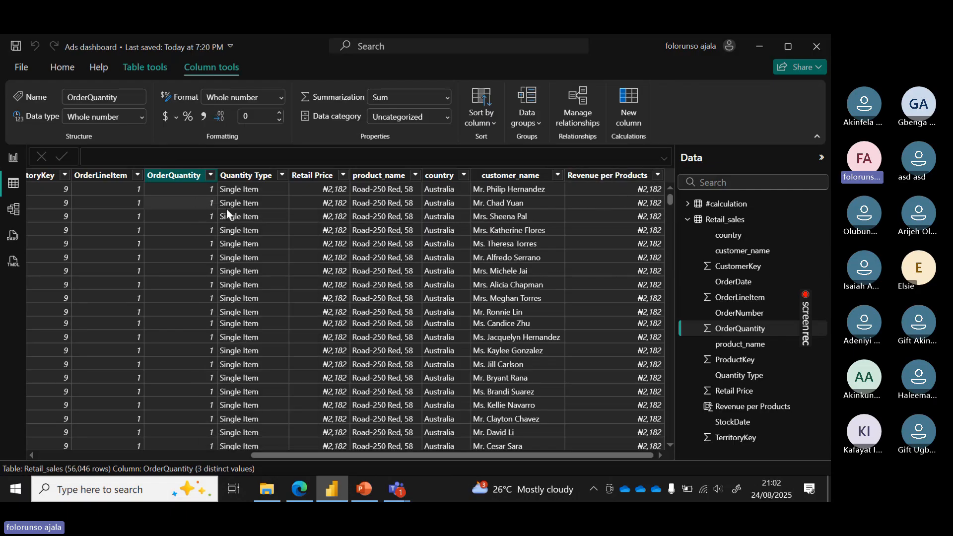
pyautogui.click(210, 175)
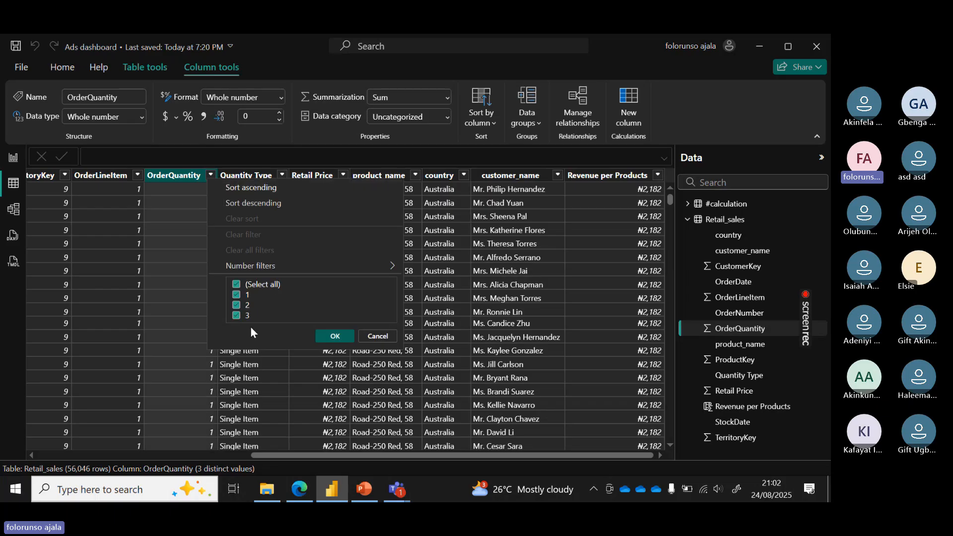
pyautogui.click(237, 284)
pyautogui.click(330, 338)
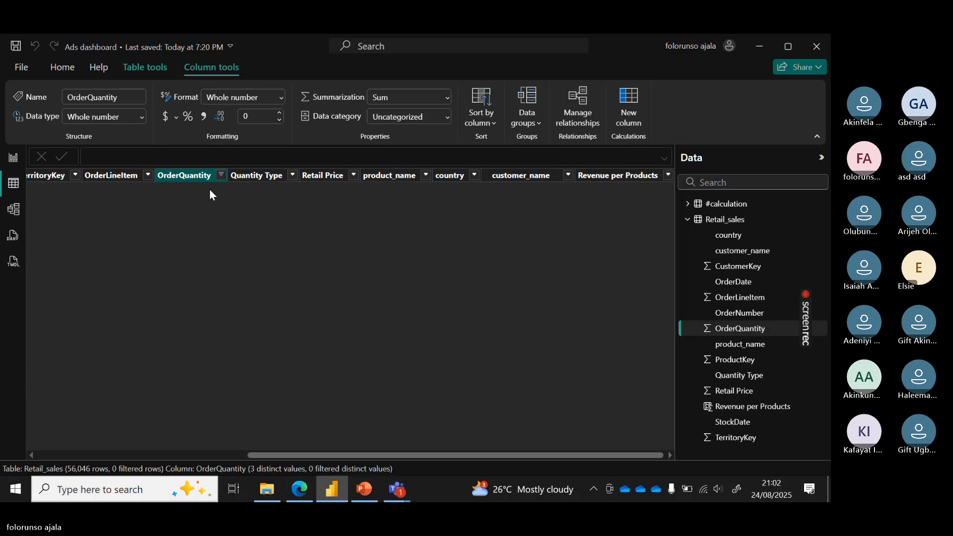
pyautogui.click(221, 174)
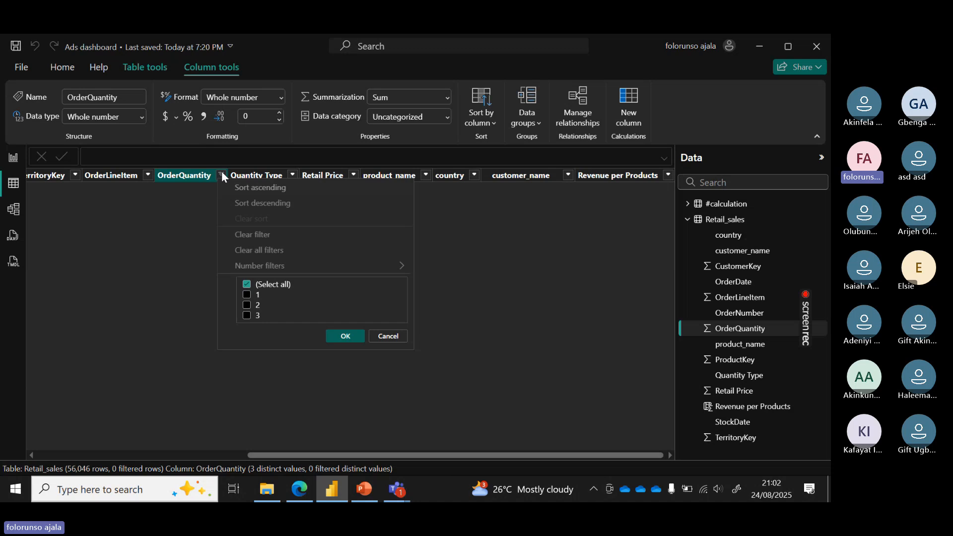
pyautogui.click(247, 305)
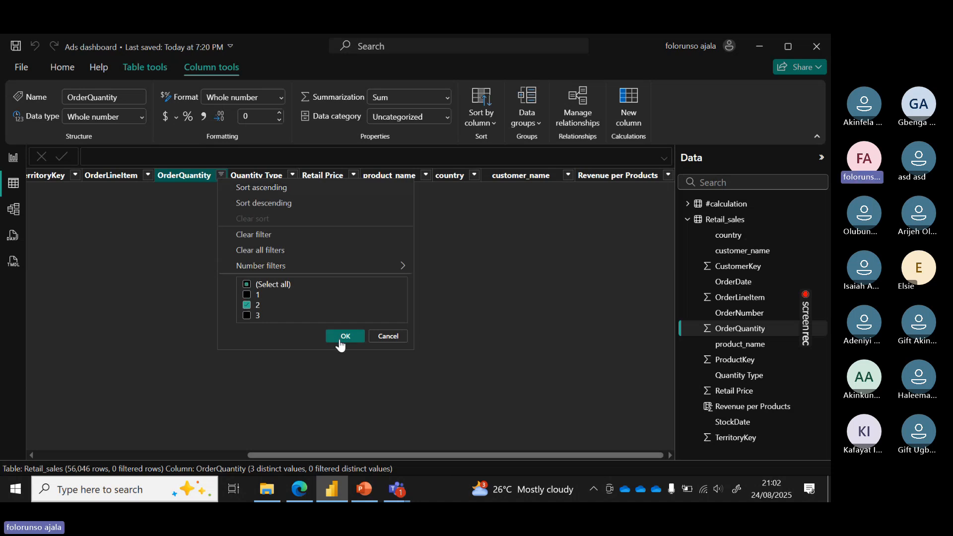
pyautogui.click(341, 338)
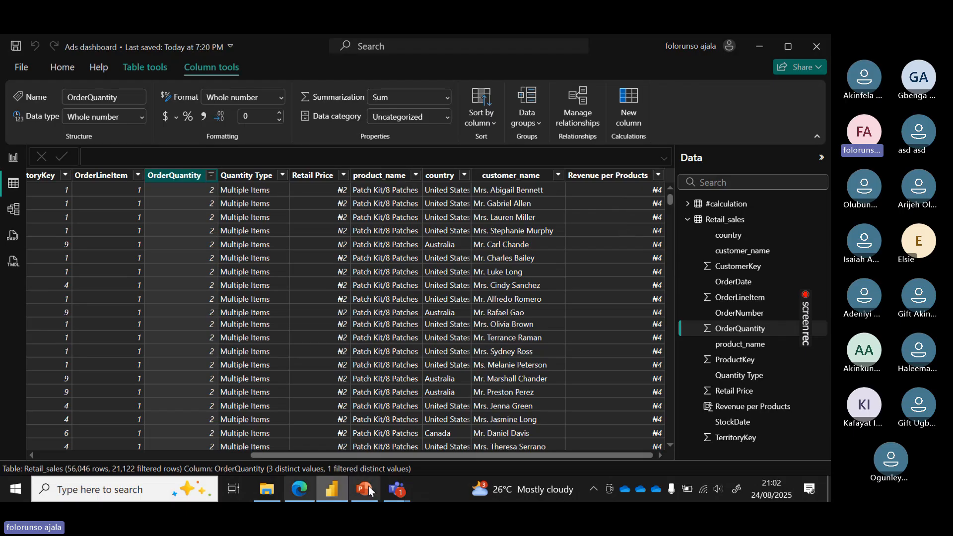
# Switch to the Virtual Tables PDF in Edge and copy the full Total Quantity All Products formula on page 5
pyautogui.click(299, 489)
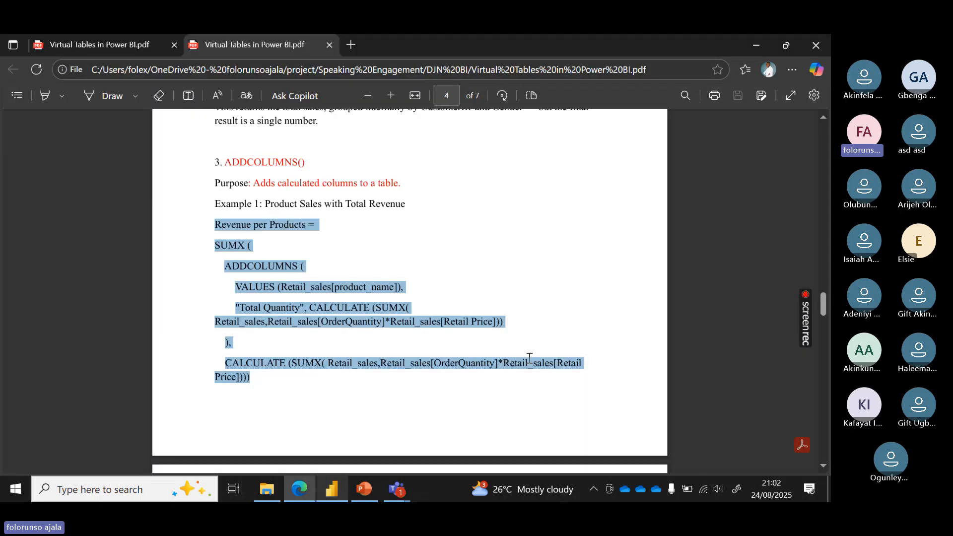
pyautogui.moveTo(824, 300); pyautogui.dragTo(825, 330)
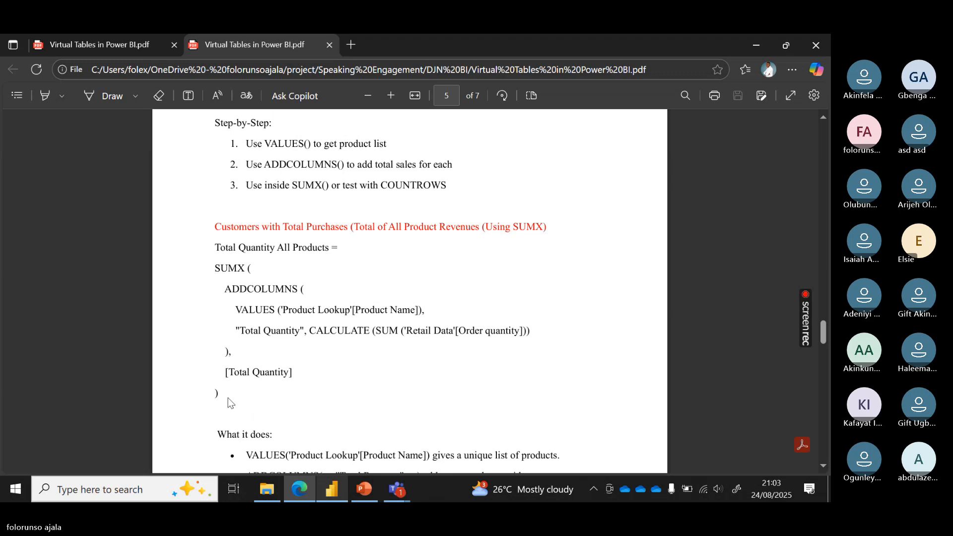
pyautogui.moveTo(215, 249); pyautogui.dragTo(236, 407)
pyautogui.hotkey('ctrl', 'c')
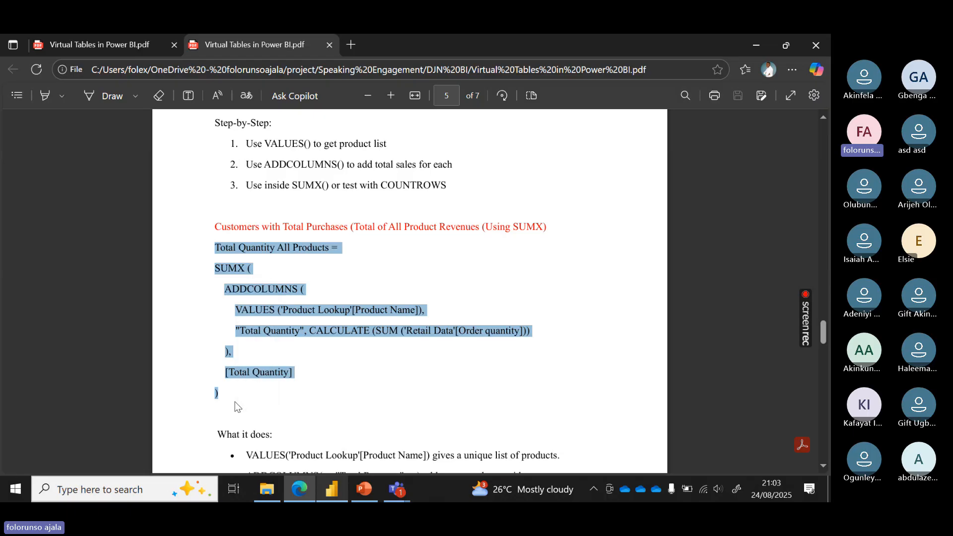
# Back in Power BI, create a new measure in the #calculation table and paste the copied formula over its default text
pyautogui.click(332, 492)
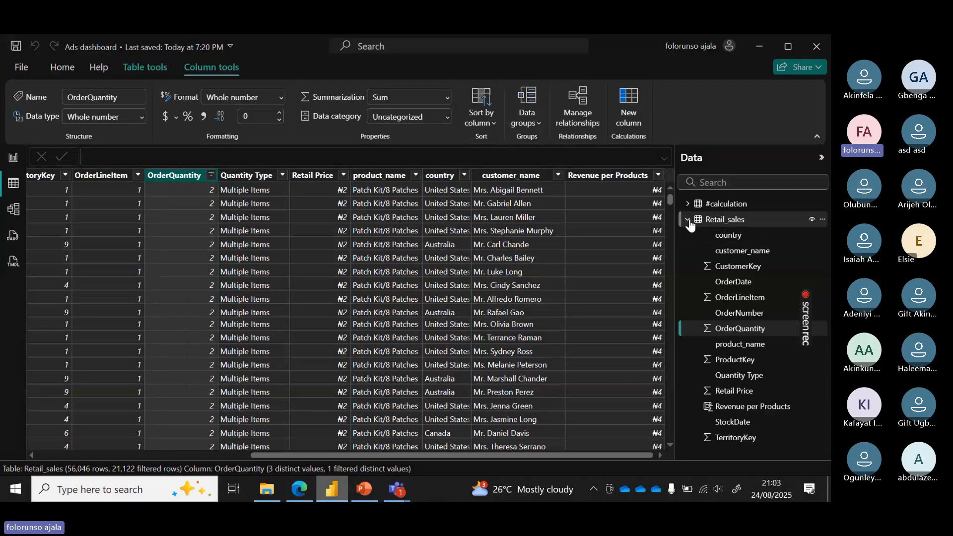
pyautogui.click(687, 220)
pyautogui.click(689, 204)
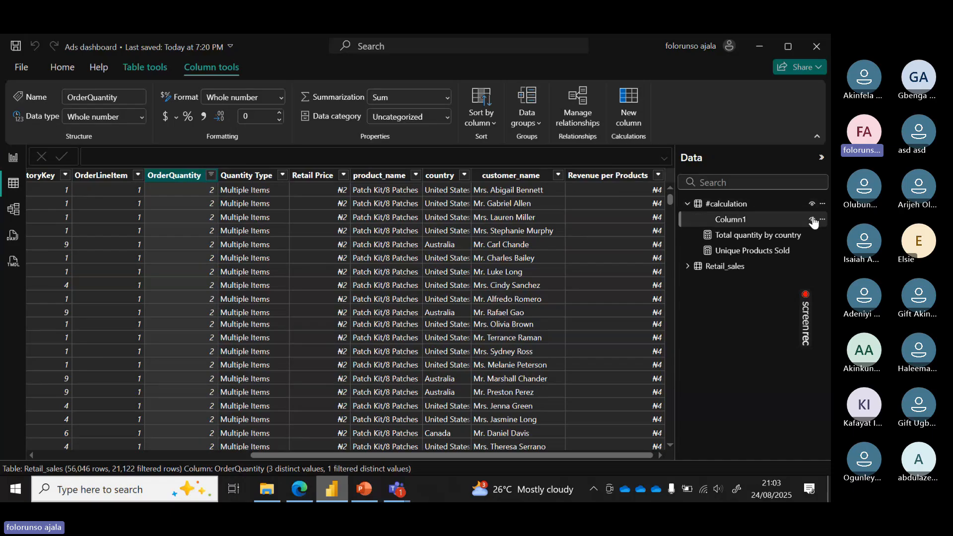
pyautogui.click(822, 204)
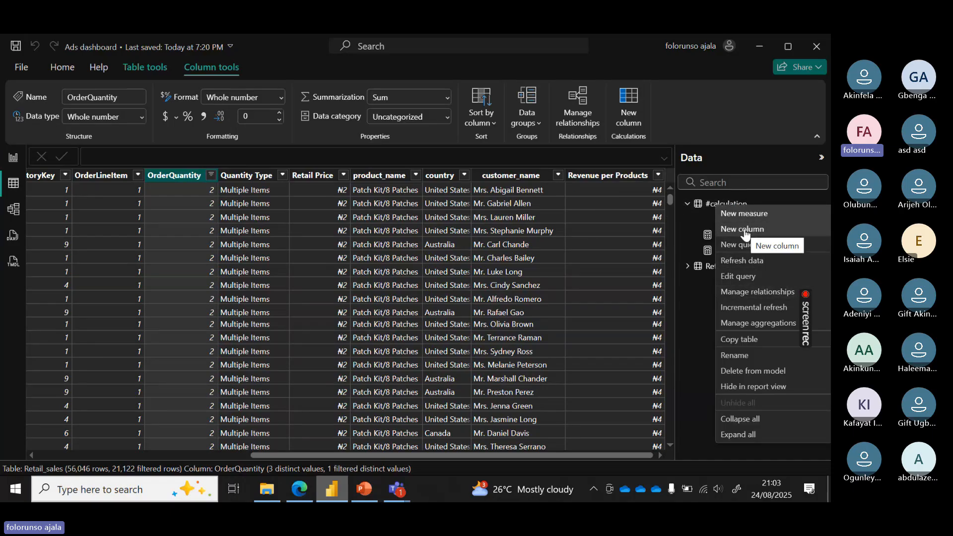
pyautogui.click(740, 213)
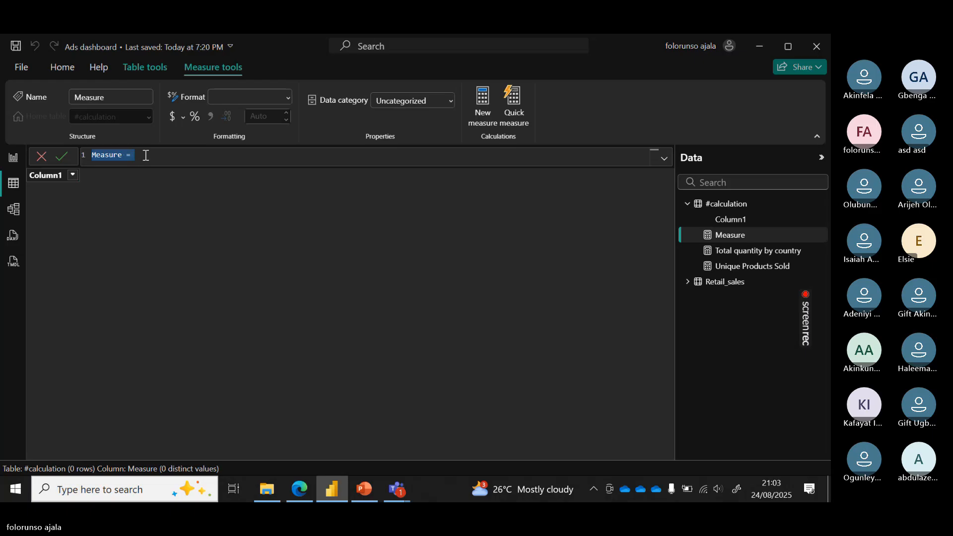
pyautogui.press('BackSpace')
pyautogui.hotkey('ctrl', 'v')
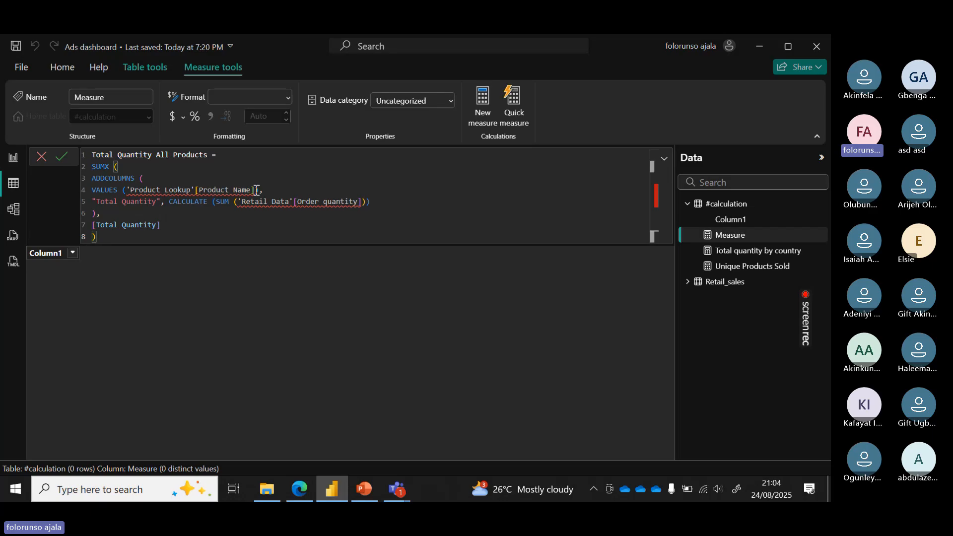
# Replace the 'Product Lookup'[Product Name] reference inside VALUES with Retail_sales[product_name]
pyautogui.moveTo(257, 190); pyautogui.dragTo(128, 188)
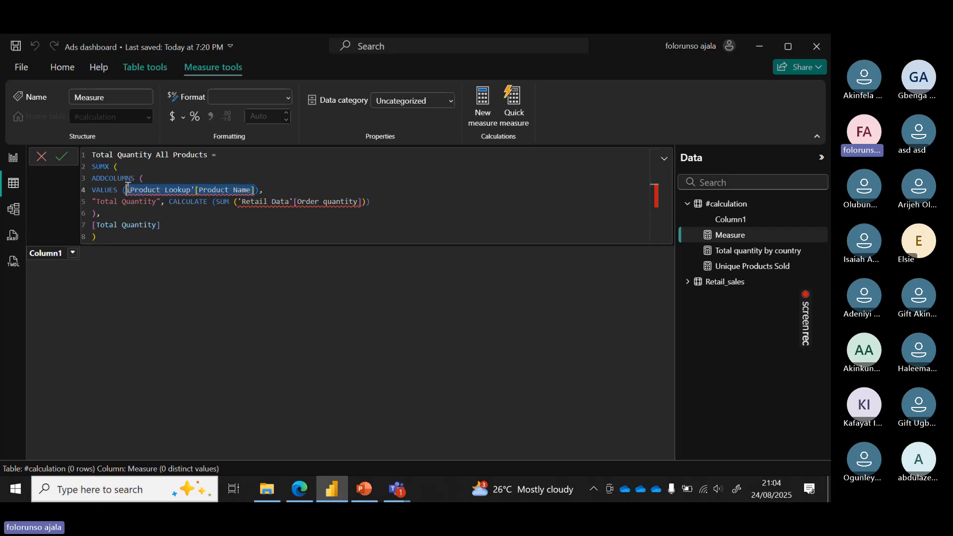
pyautogui.press('BackSpace')
pyautogui.write('e')
pyautogui.press('BackSpace')
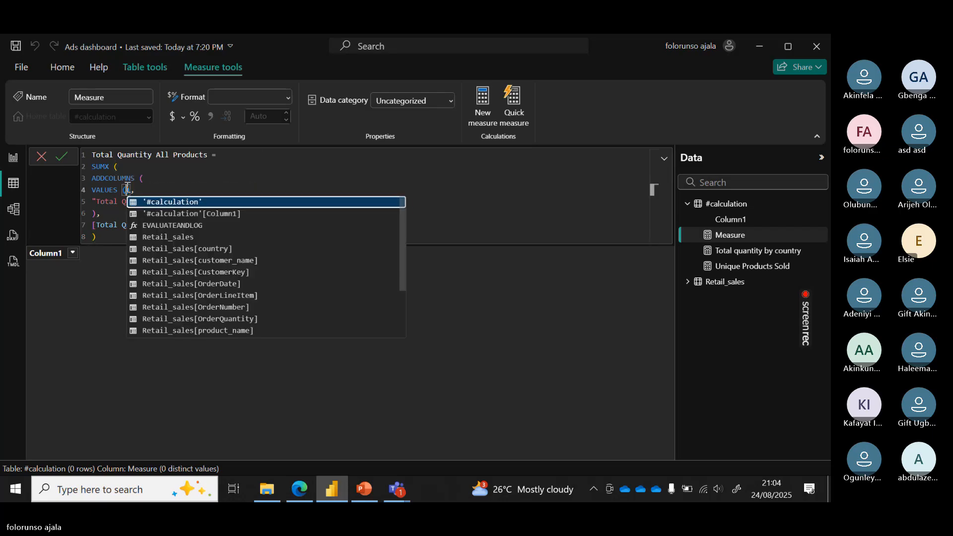
pyautogui.write('re')
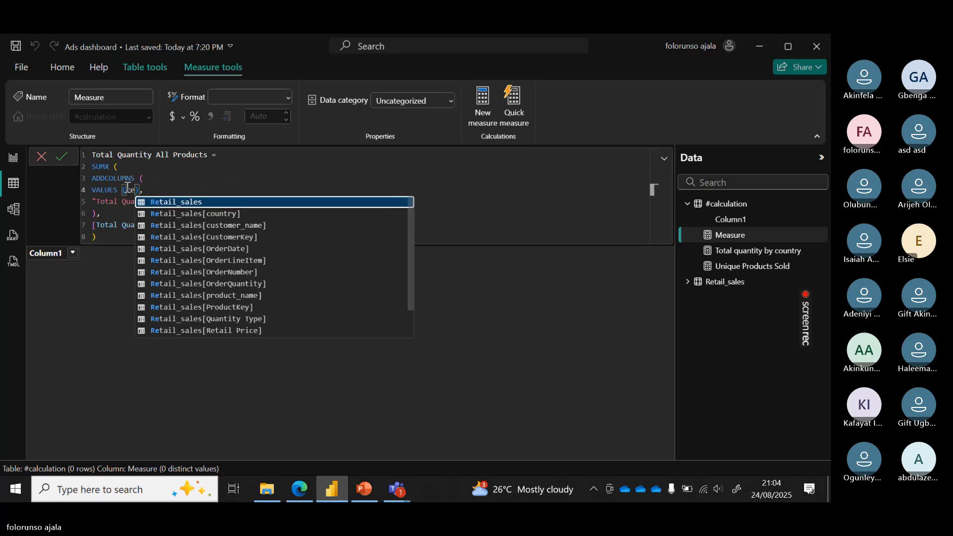
pyautogui.click(240, 296)
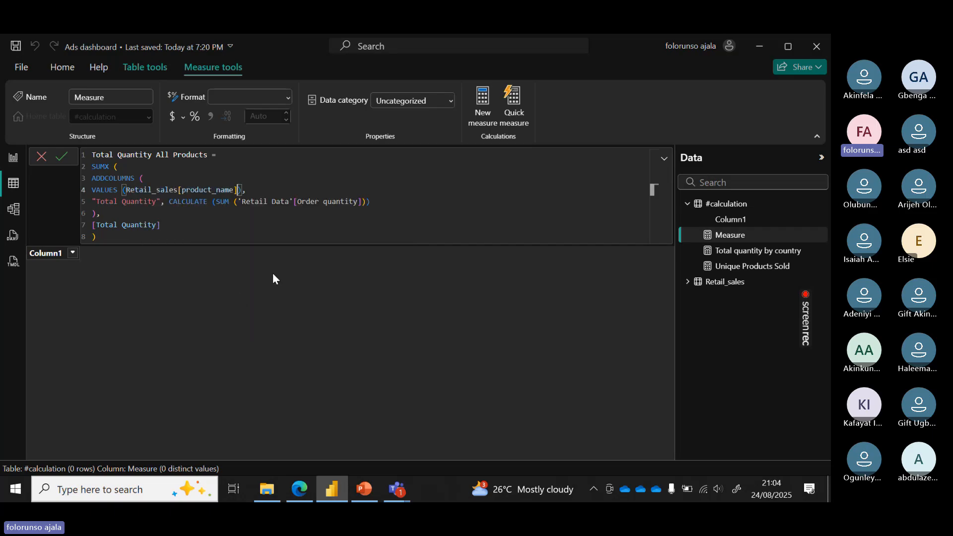
# Replace the column reference inside SUM with 'Retail_sales'[OrderQuantity] and commit the Total Quantity All Products measure
pyautogui.click(291, 201)
pyautogui.press('BackSpace')
pyautogui.press('BackSpace')
pyautogui.press('BackSpace')
pyautogui.press('BackSpace')
pyautogui.press('BackSpace')
pyautogui.press('BackSpace')
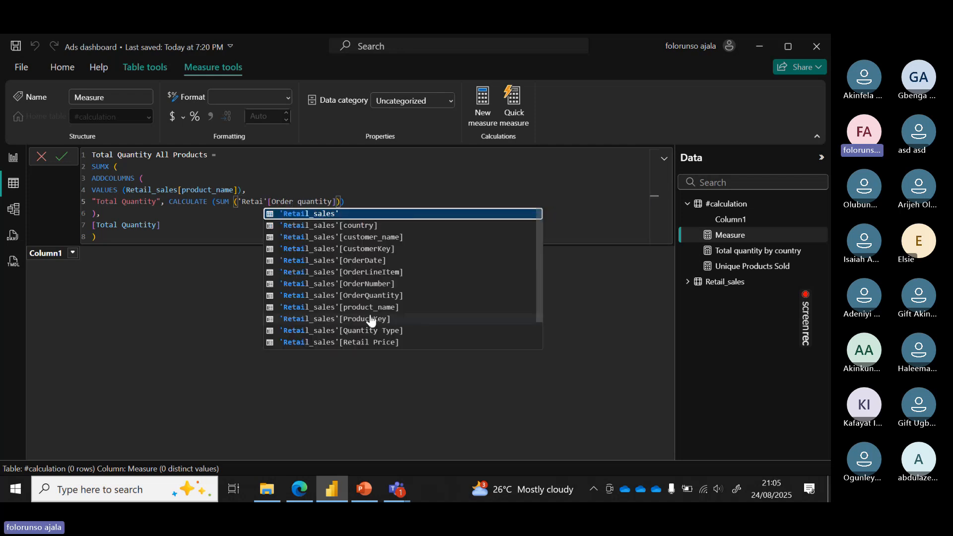
pyautogui.click(380, 297)
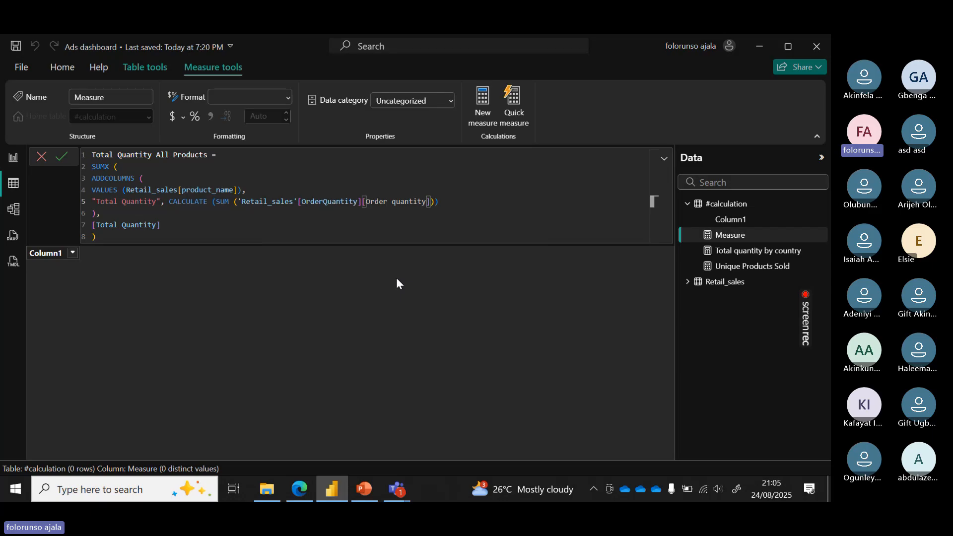
pyautogui.moveTo(429, 203); pyautogui.dragTo(365, 204)
pyautogui.press('BackSpace')
pyautogui.click(62, 157)
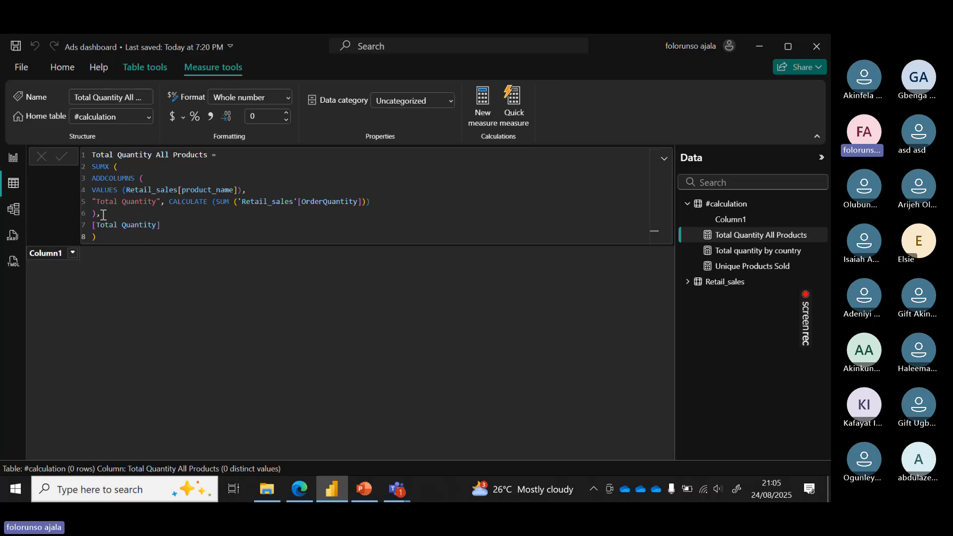
# Delete the total quantity by country table from report Page 1 and widen the field list to show full names
pyautogui.click(14, 159)
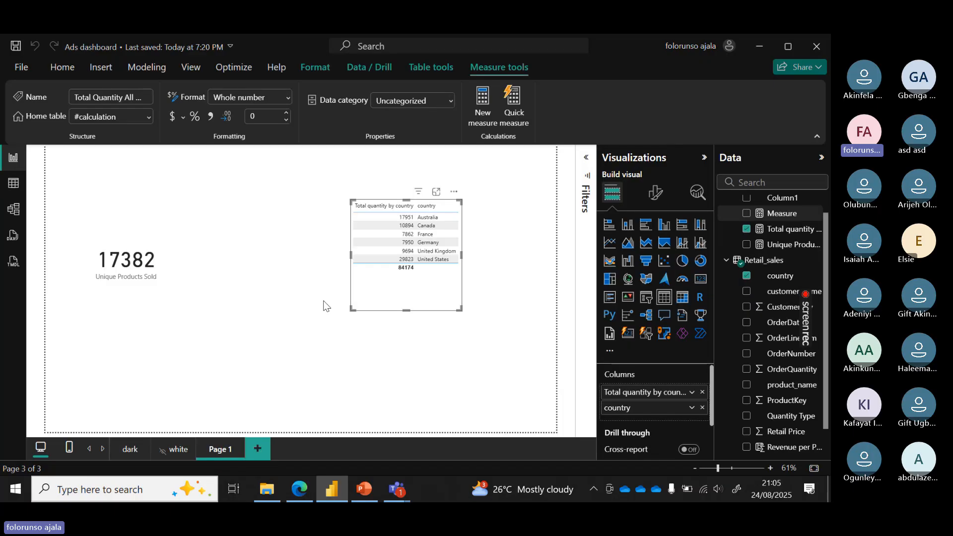
pyautogui.press('Delete')
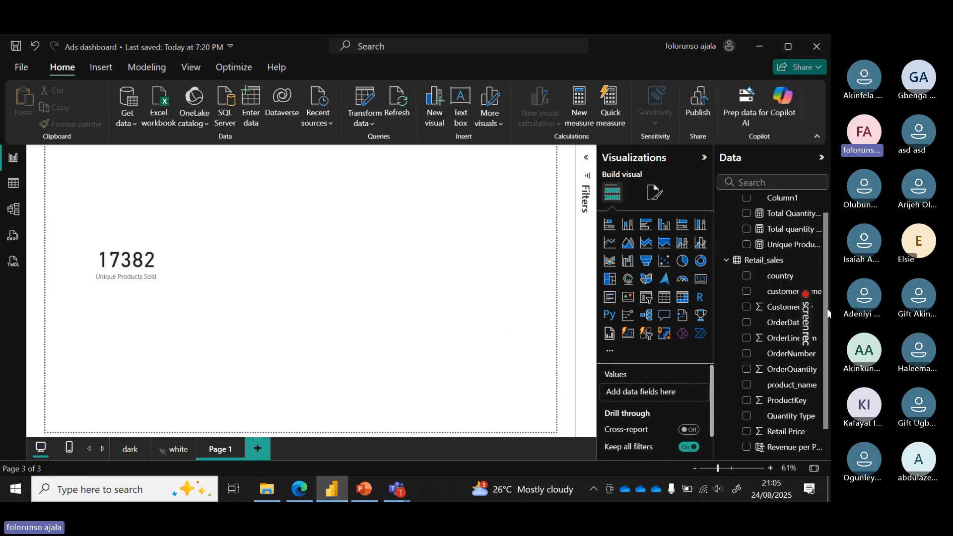
pyautogui.scroll(1, 784, 285)
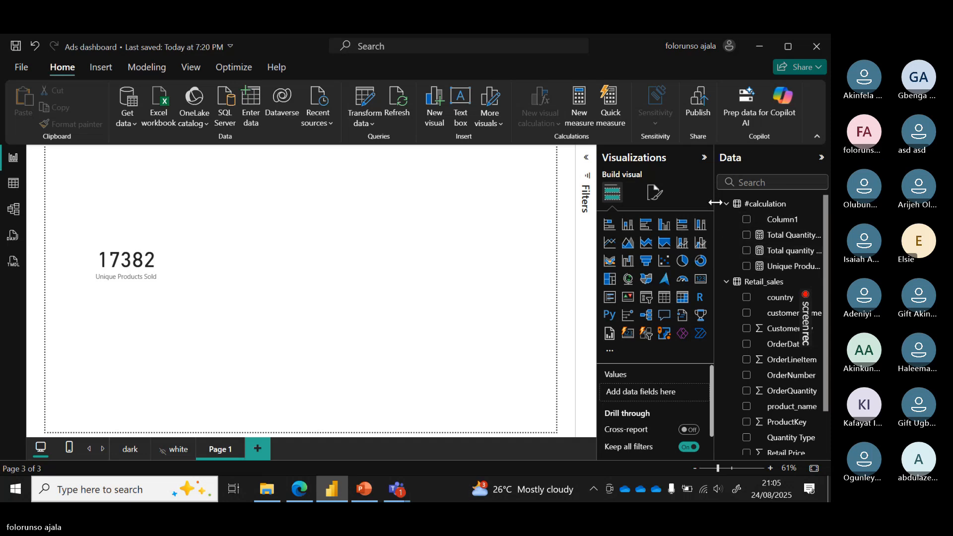
pyautogui.moveTo(715, 203); pyautogui.dragTo(671, 203)
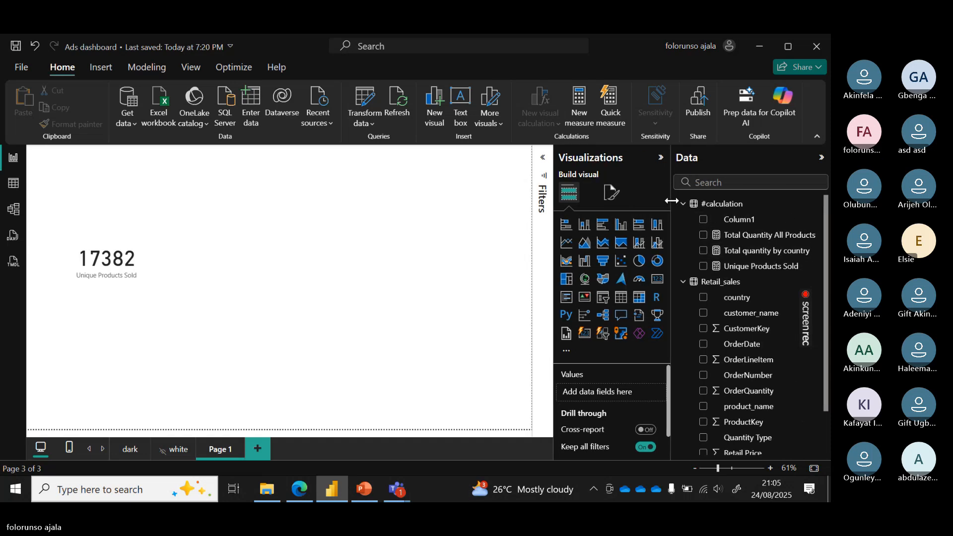
# Add a table visual to Page 1 with product_name as first column and Total Quantity All Products as second
pyautogui.click(705, 236)
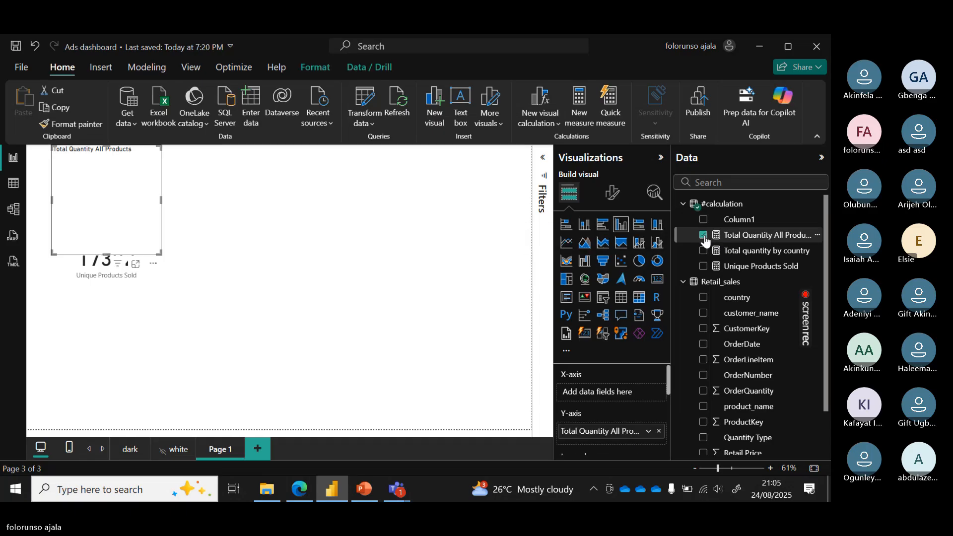
pyautogui.moveTo(84, 189); pyautogui.dragTo(379, 258)
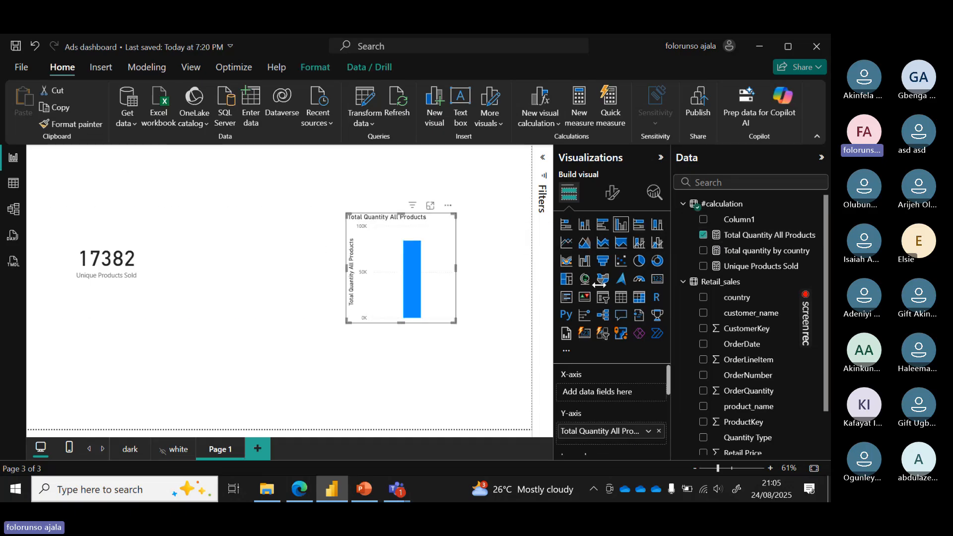
pyautogui.click(659, 280)
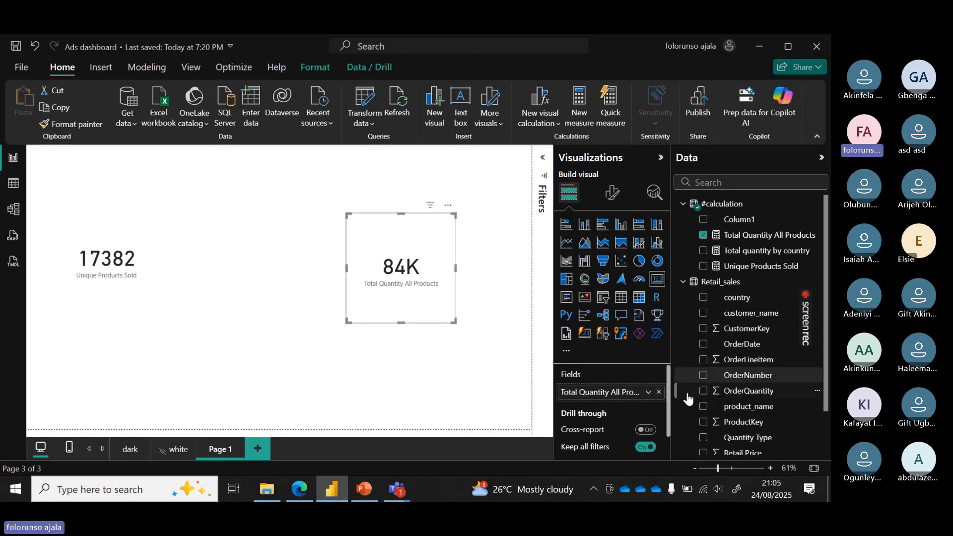
pyautogui.click(621, 298)
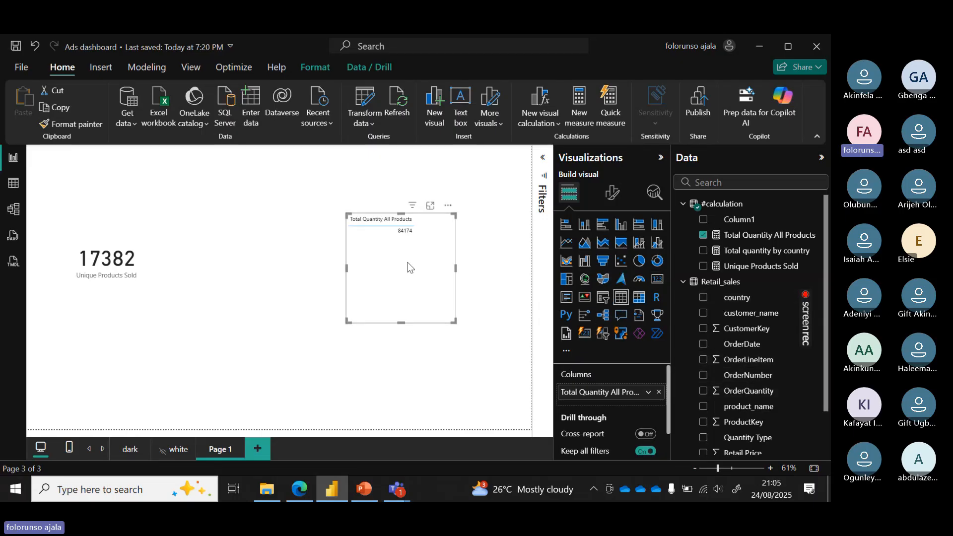
pyautogui.click(704, 407)
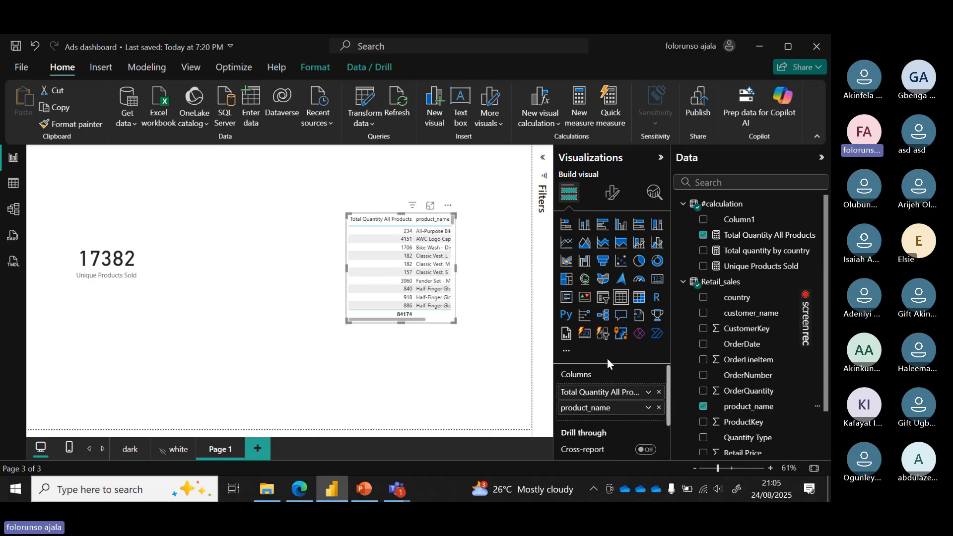
pyautogui.moveTo(610, 413); pyautogui.dragTo(601, 391)
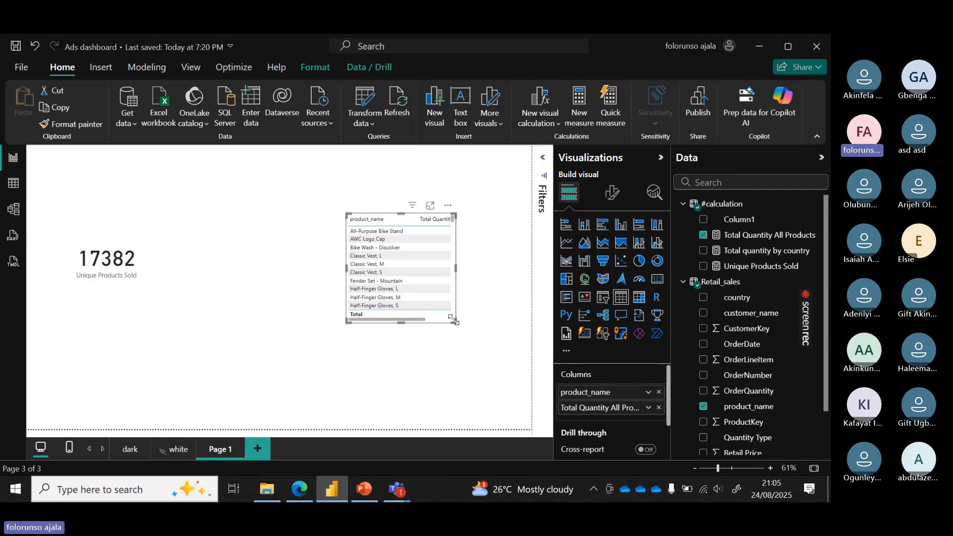
# Enlarge the product quantity table and place it to the right of the Unique Products Sold card
pyautogui.moveTo(454, 322); pyautogui.dragTo(530, 428)
pyautogui.moveTo(518, 382); pyautogui.dragTo(425, 338)
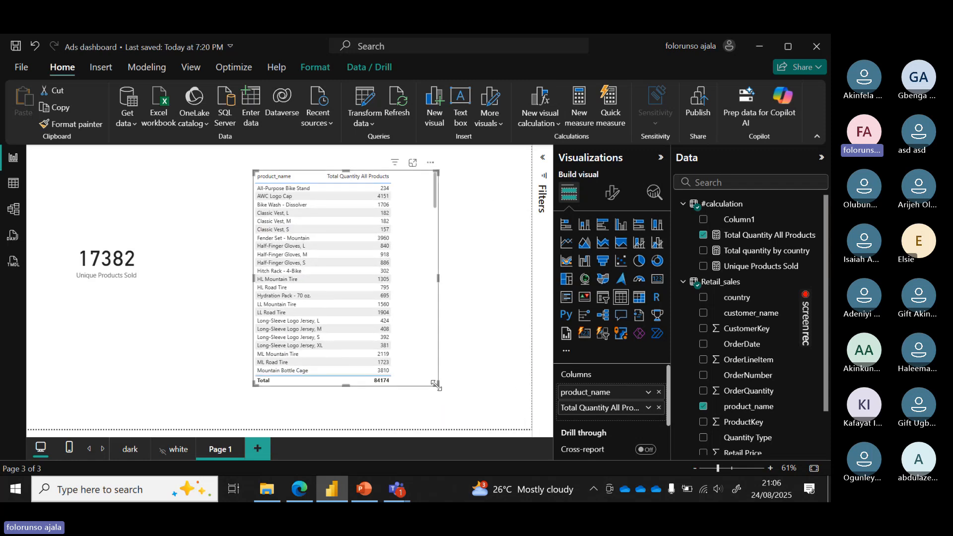
pyautogui.moveTo(435, 384); pyautogui.dragTo(453, 394)
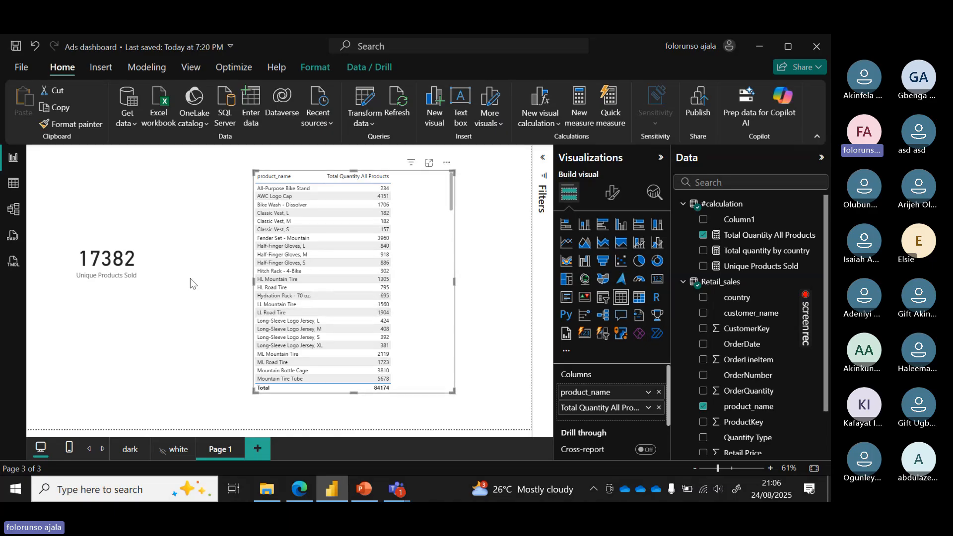
# Review the full Total Quantity All Products formula alongside the product table it feeds in the report
pyautogui.click(13, 184)
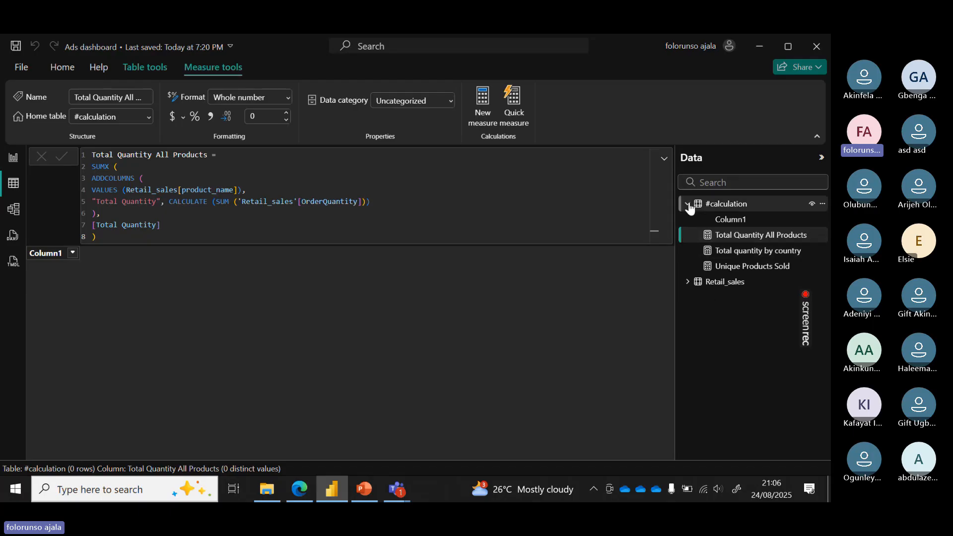
pyautogui.click(688, 205)
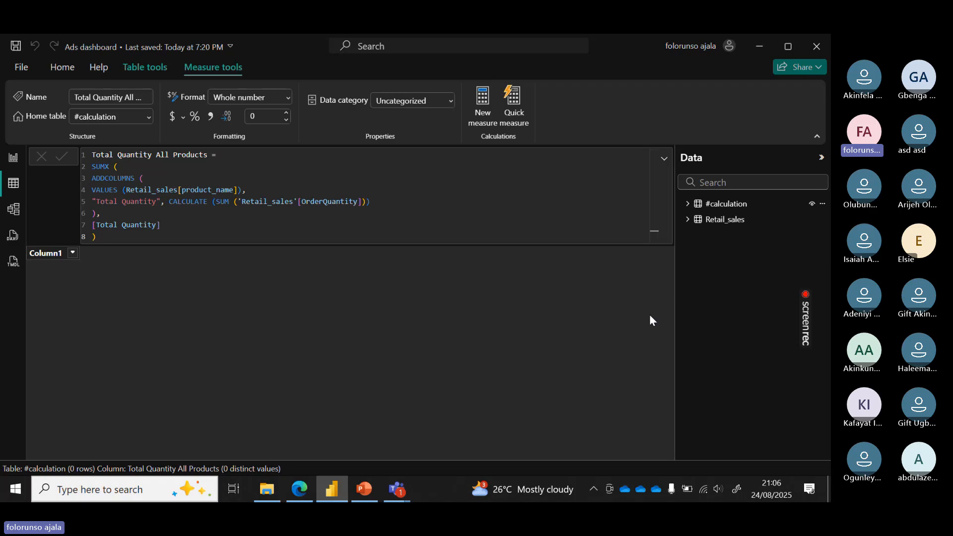
pyautogui.click(14, 159)
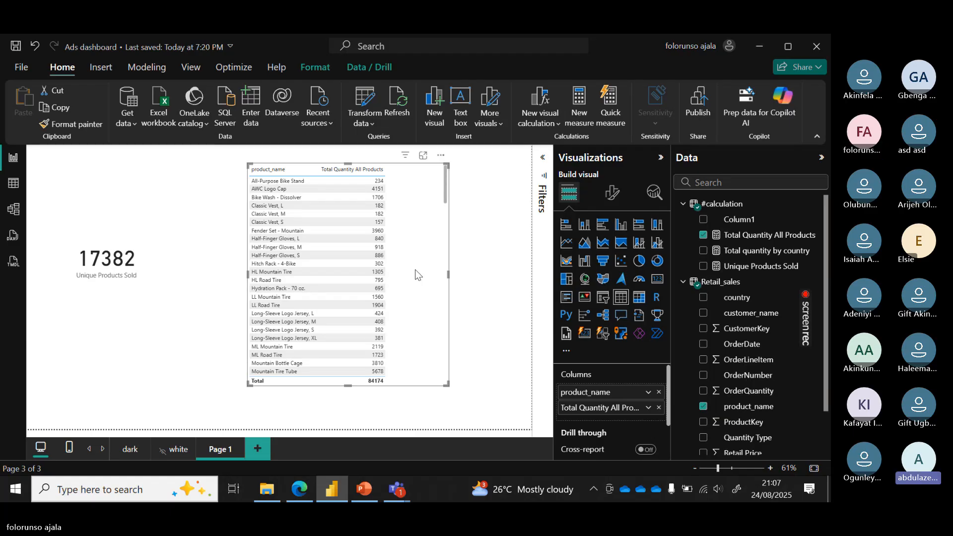
pyautogui.click(9, 187)
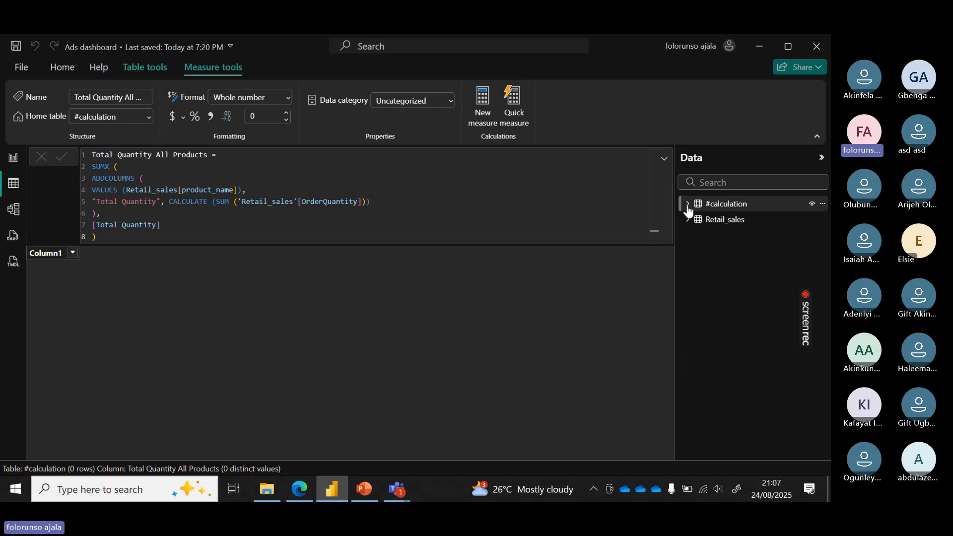
pyautogui.click(664, 159)
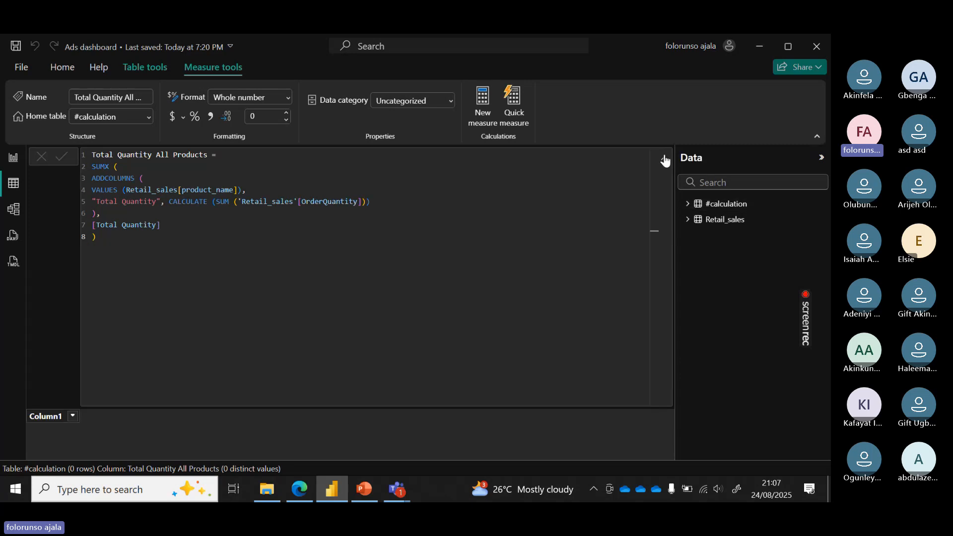
pyautogui.click(691, 209)
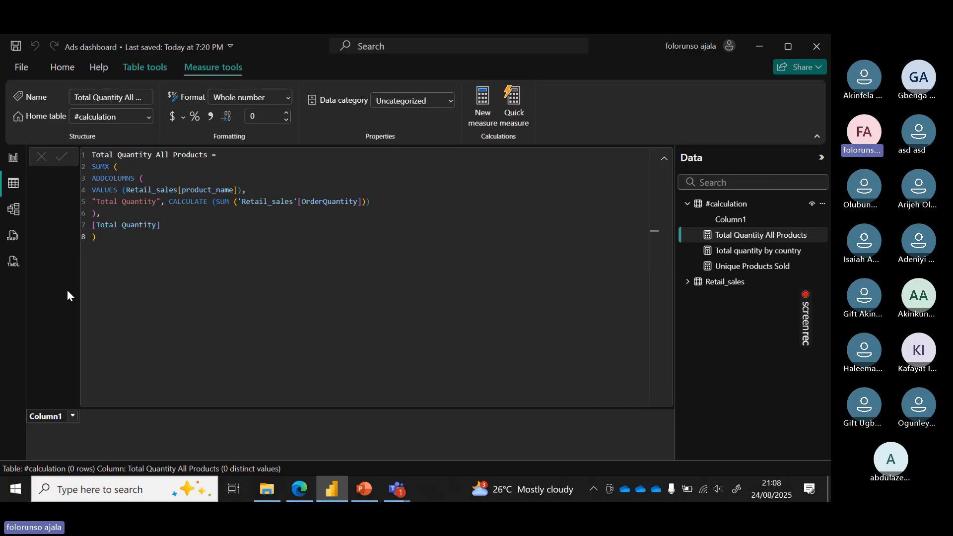
pyautogui.click(688, 205)
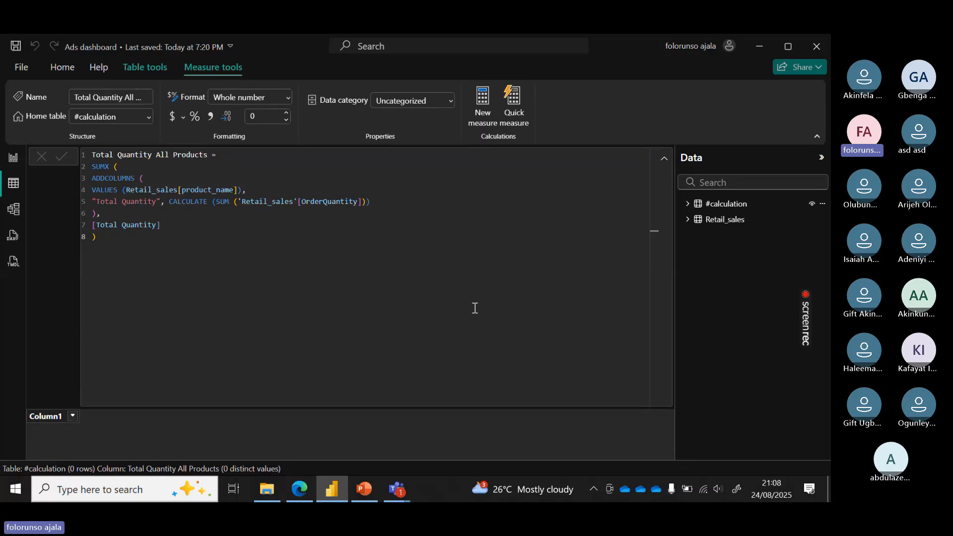
pyautogui.click(664, 160)
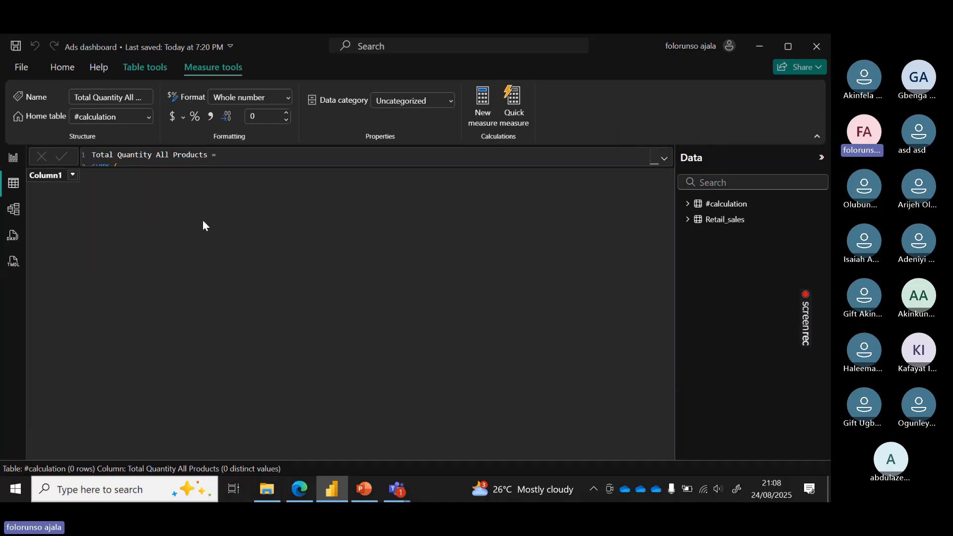
# Return to report Page 1 and shift the product quantity table slightly closer to the Unique Products Sold card
pyautogui.click(13, 158)
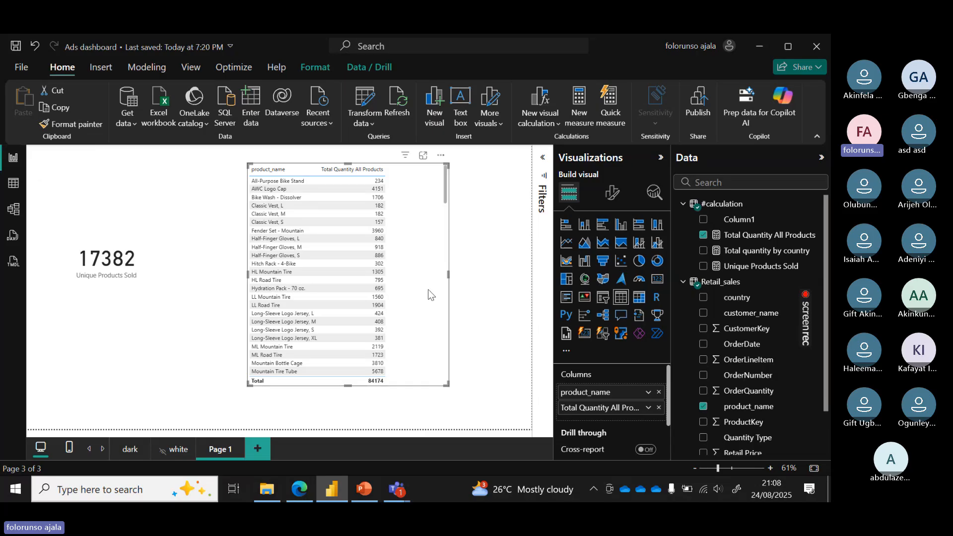
pyautogui.moveTo(430, 294)
pyautogui.mouseDown()
pyautogui.moveTo(401, 285)
pyautogui.moveTo(419, 296)
pyautogui.mouseUp()
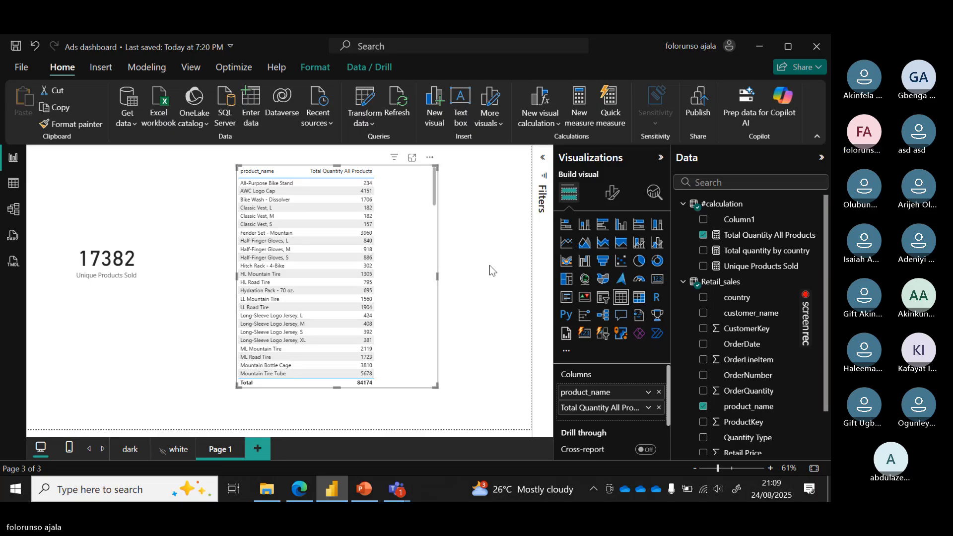
# Switch to the PowerPoint virtual tables deck and review its slides backwards from Key Takeaways to What Are Virtual Tables?
pyautogui.click(365, 489)
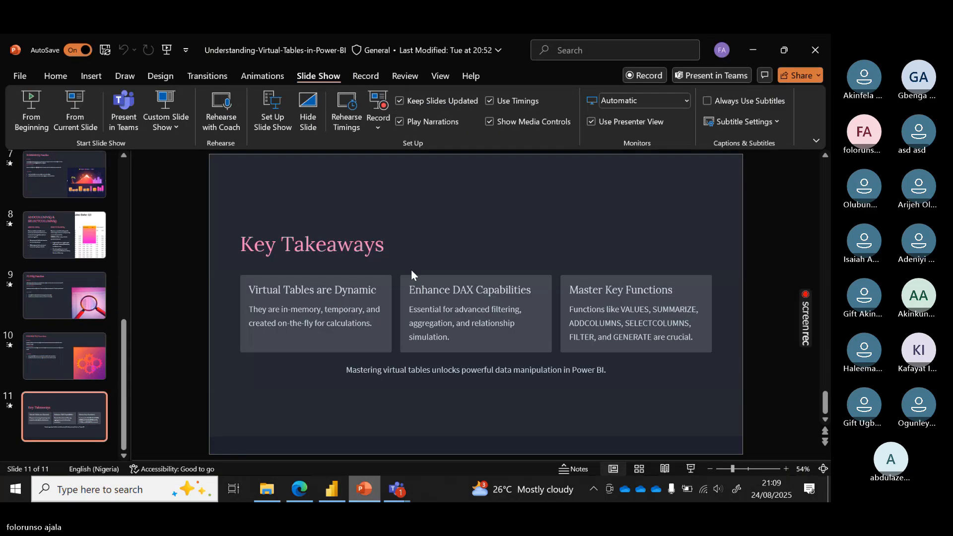
pyautogui.scroll(1, 464, 233)
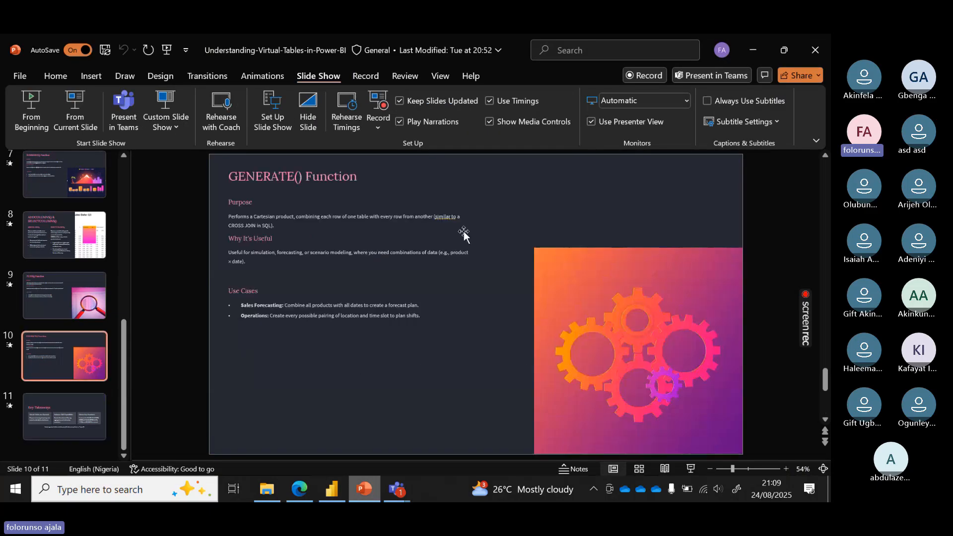
pyautogui.scroll(1, 464, 233)
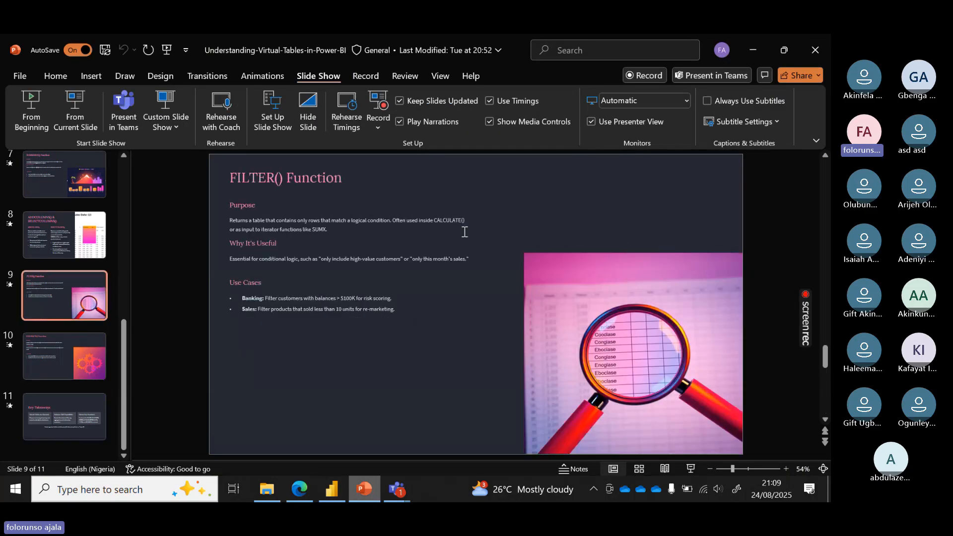
pyautogui.scroll(1, 464, 232)
pyautogui.scroll(1, 464, 234)
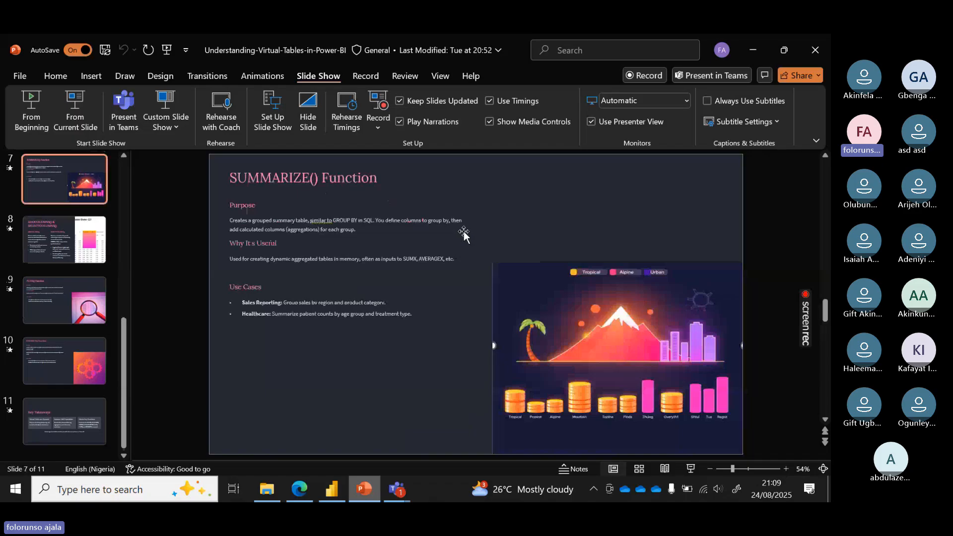
pyautogui.scroll(1, 464, 233)
pyautogui.scroll(1, 464, 232)
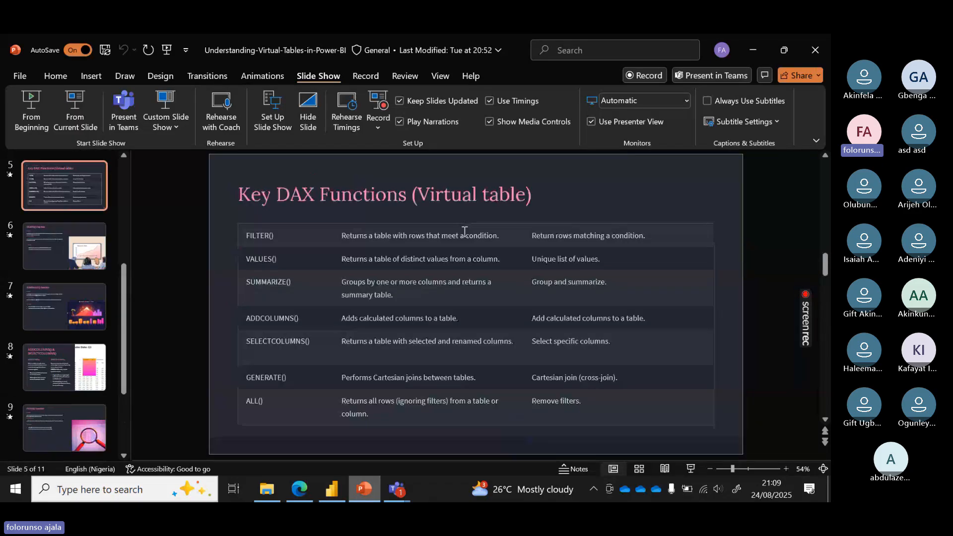
pyautogui.scroll(1, 464, 231)
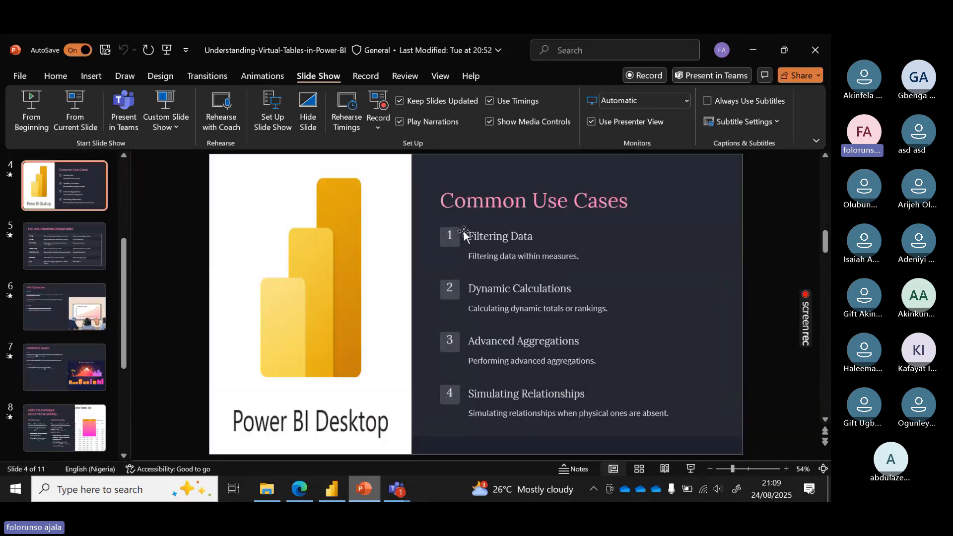
pyautogui.scroll(1, 463, 231)
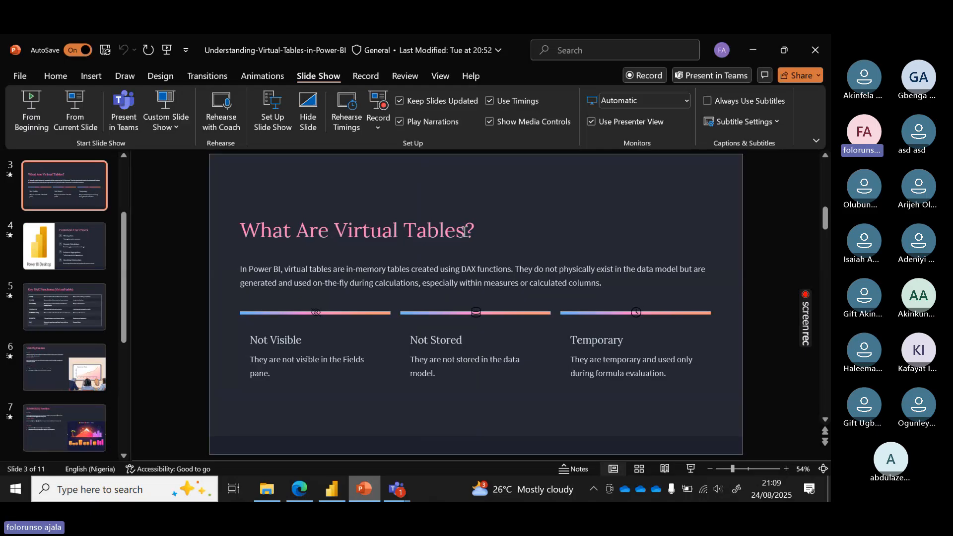